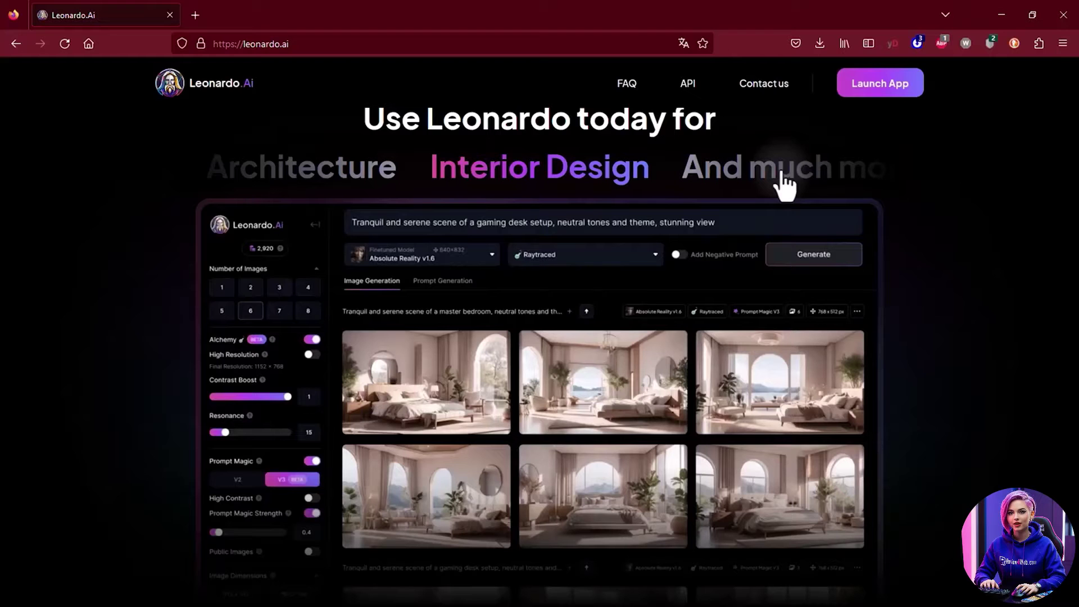
Step: Go from the landing page to the sign-in page and sign in with the account's e-mail and password
scroll(794, 351, down, 10)
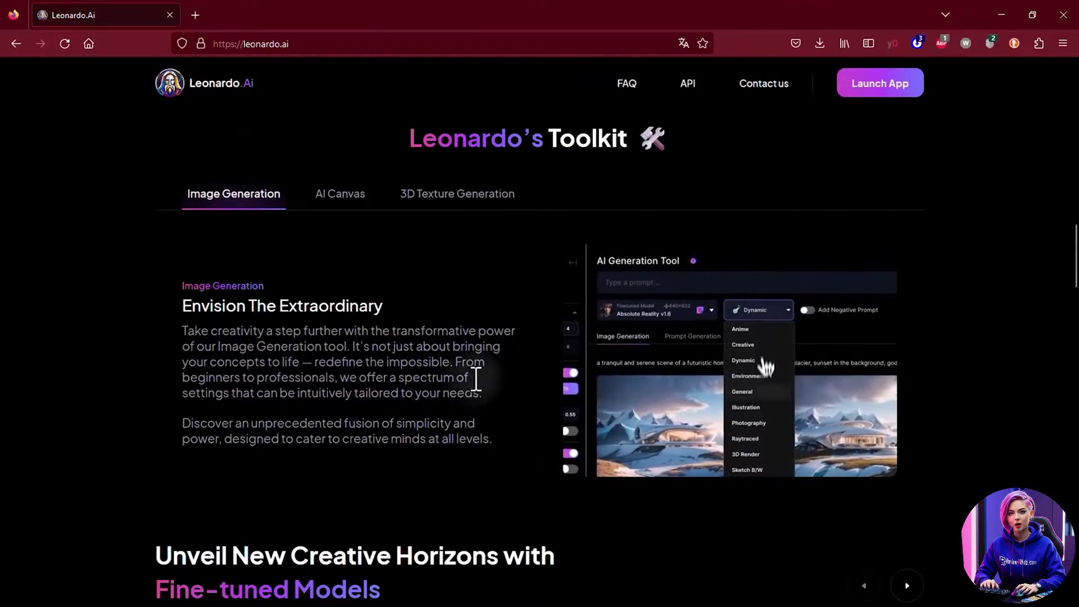
scroll(770, 399, down, 4)
scroll(766, 390, down, 2)
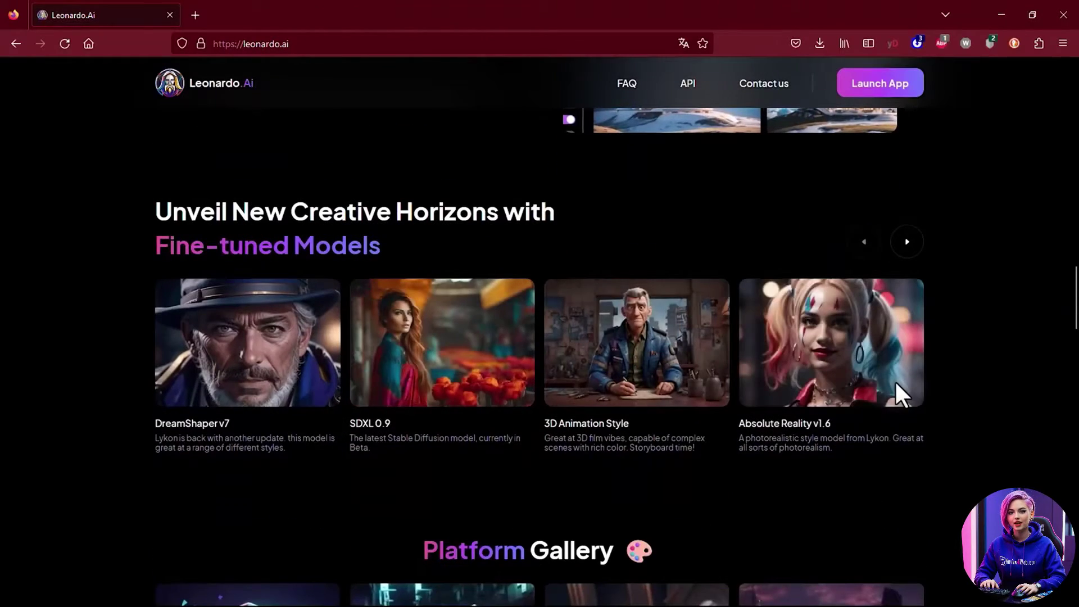
scroll(896, 384, down, 7)
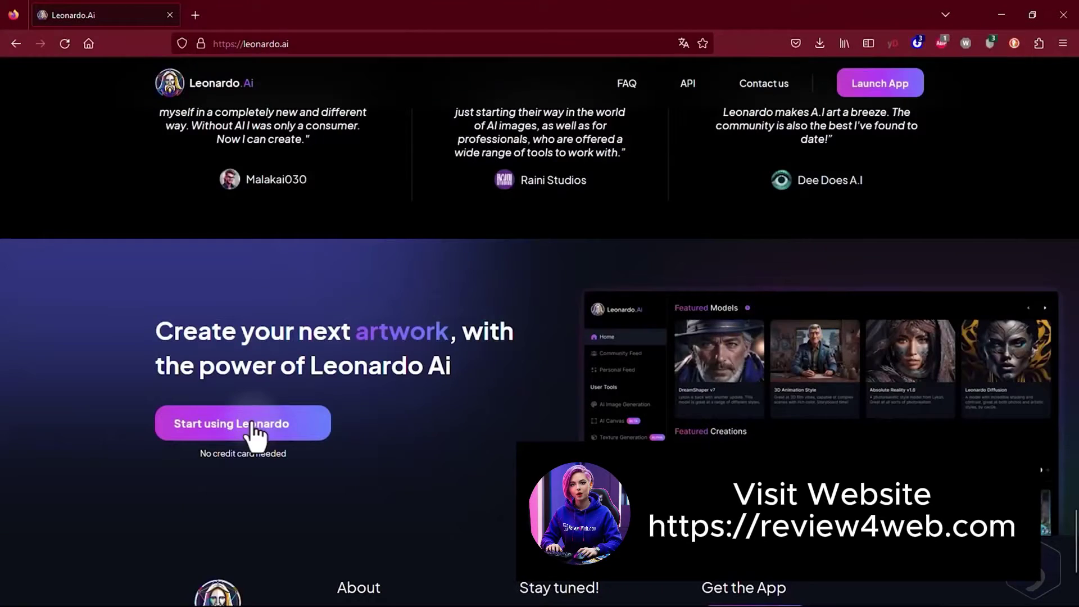
click(253, 430)
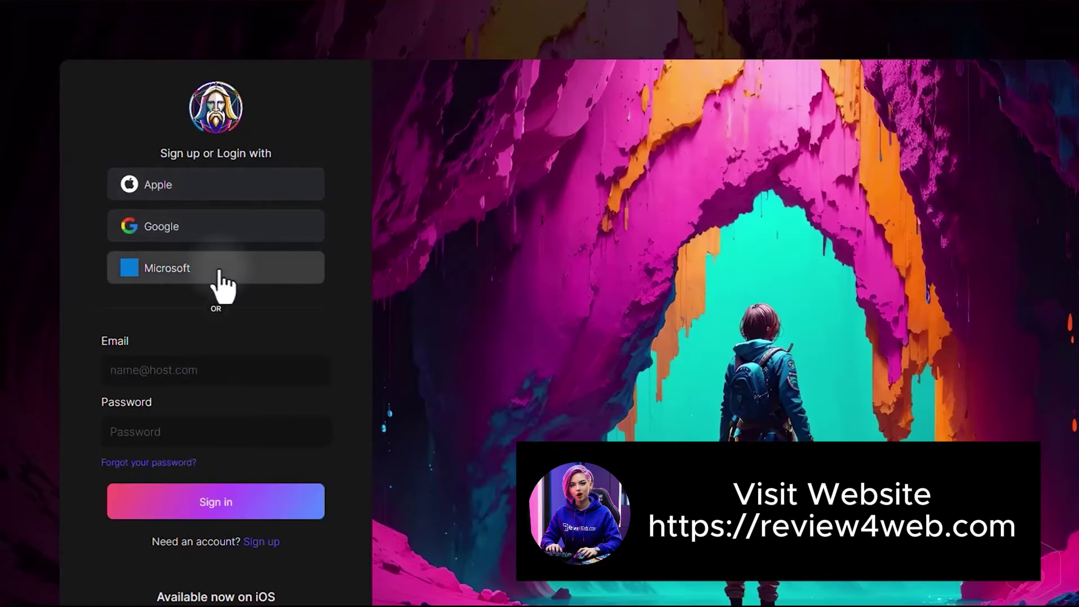
click(185, 379)
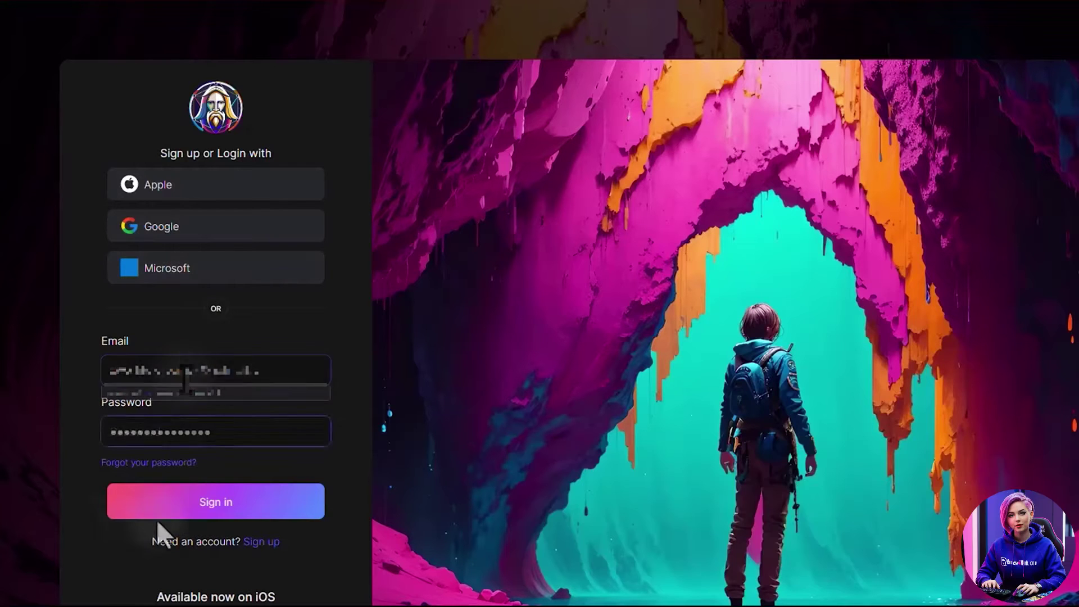
click(157, 515)
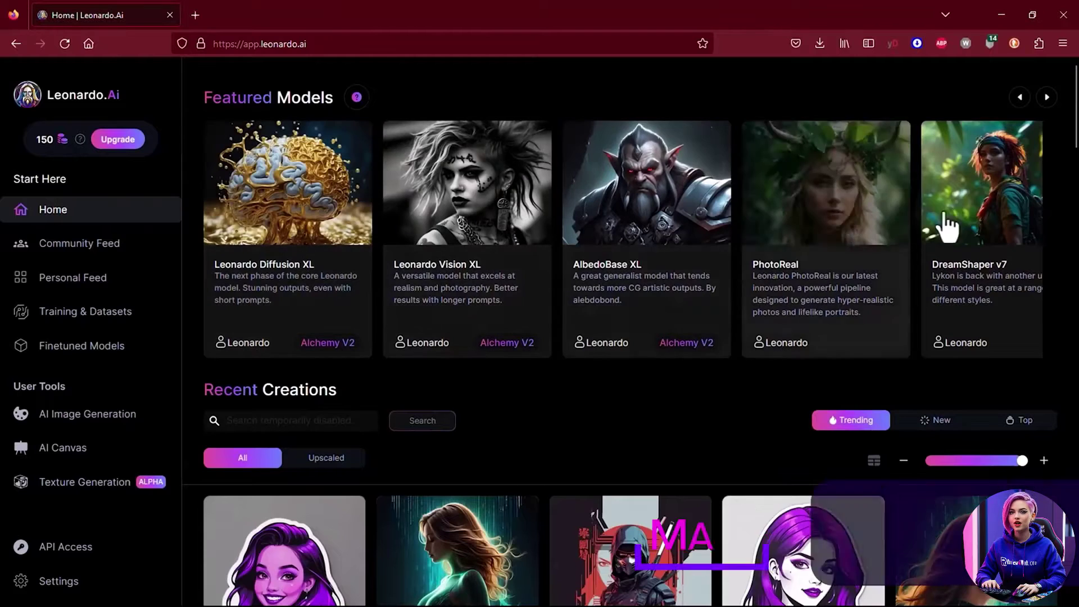
Step: Browse the Featured Models carousel and the Recent Creations gallery on the home page
click(1046, 97)
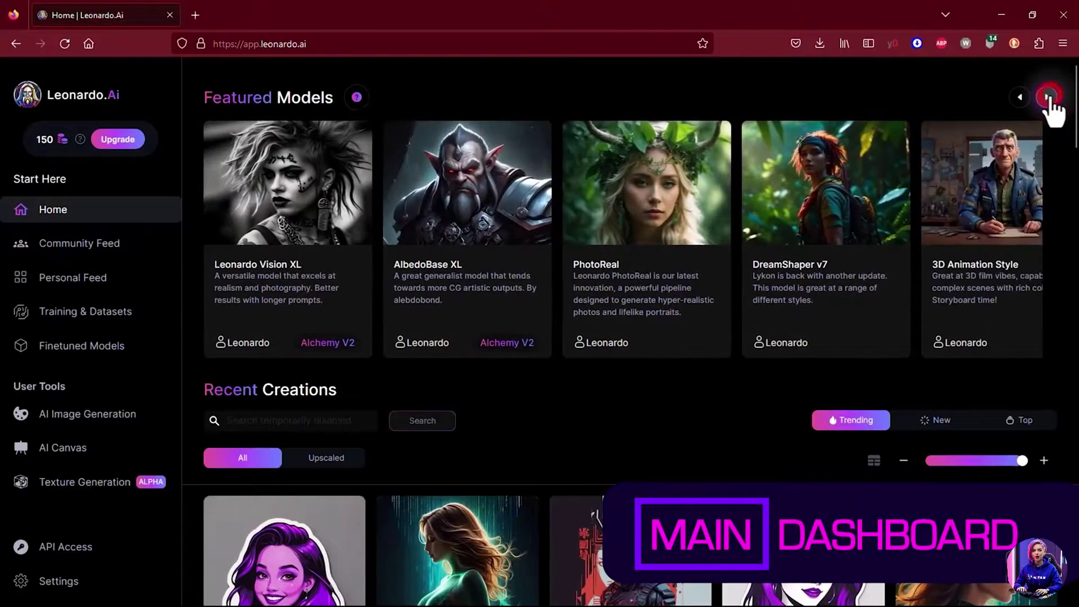
click(1047, 97)
click(1047, 97)
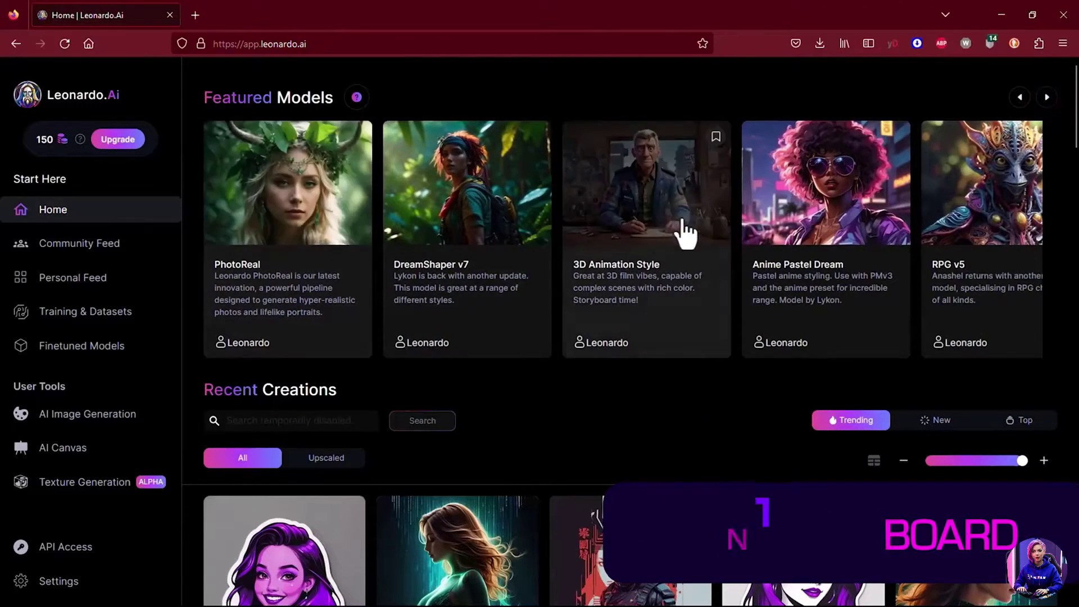
scroll(499, 234, down, 5)
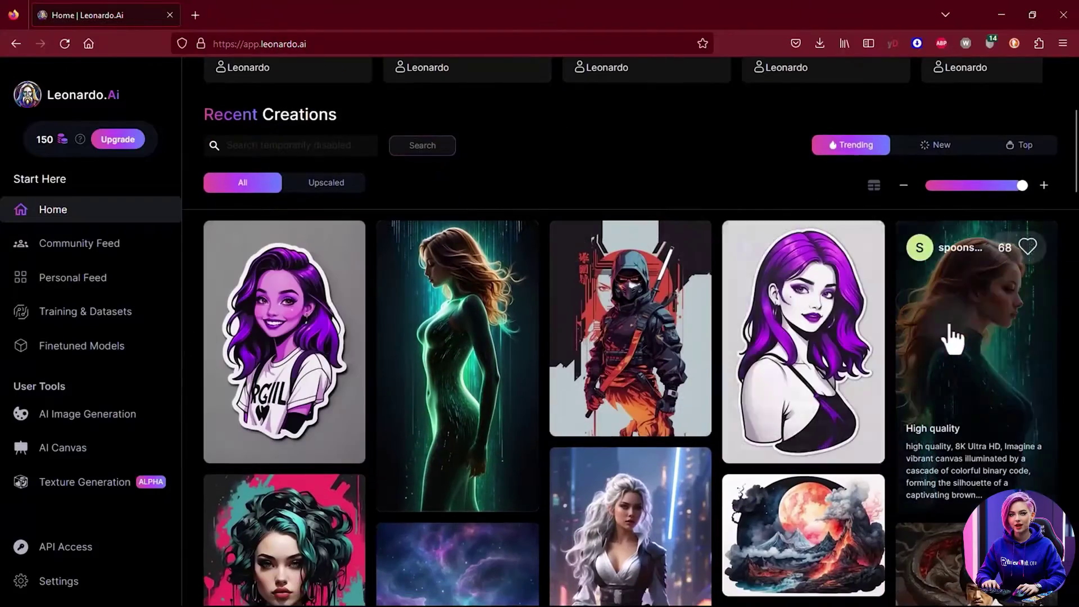
scroll(470, 313, down, 2)
scroll(596, 180, up, 2)
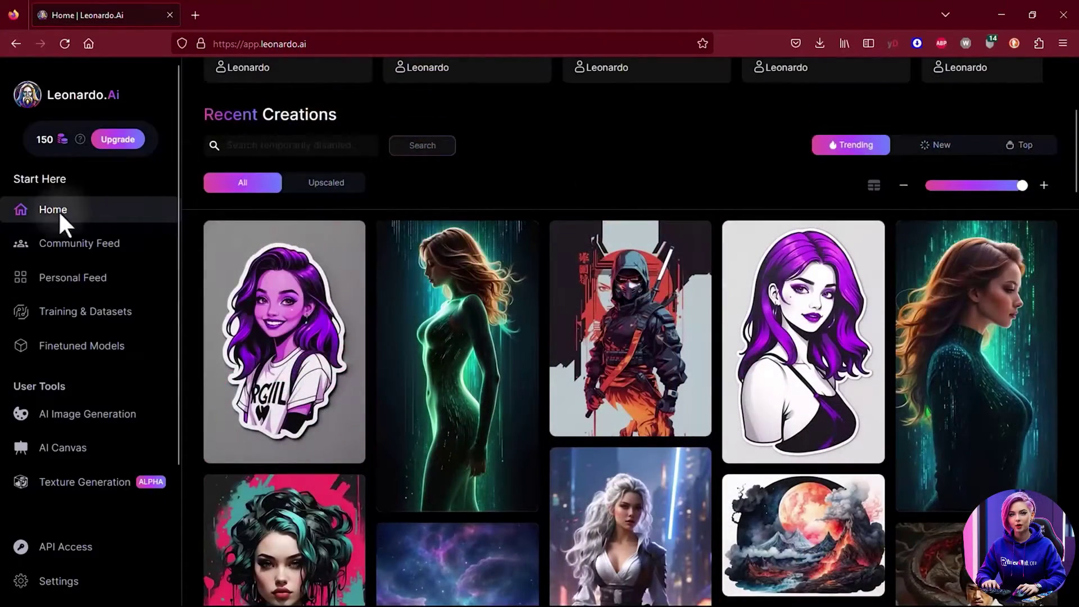
Step: Examine the prompt and generation details of the running black panther image in the Community Feed, and close them
click(70, 246)
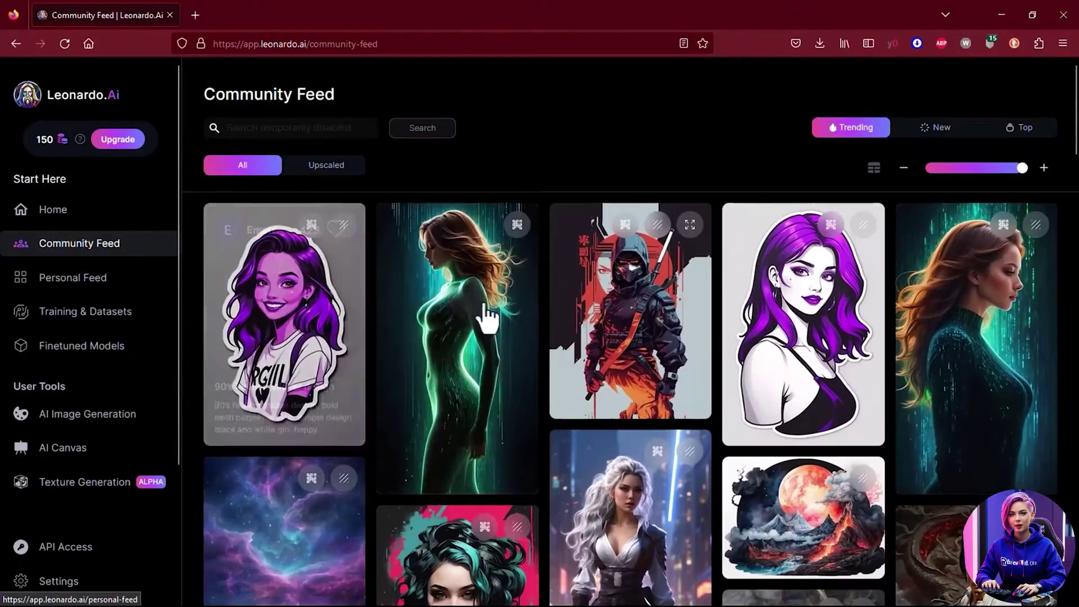
scroll(488, 318, down, 10)
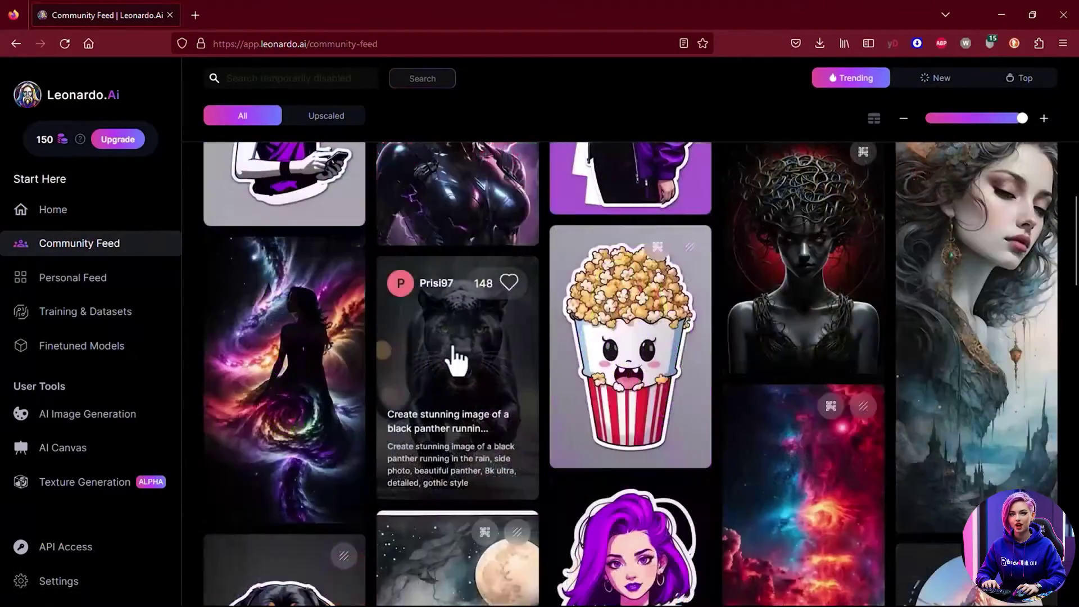
click(453, 345)
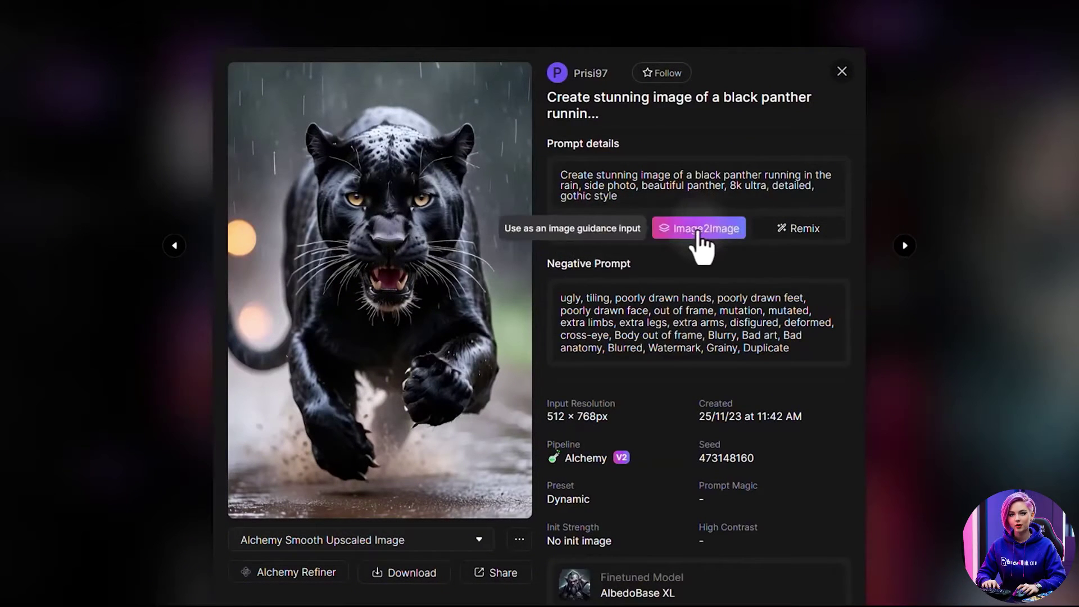
scroll(433, 321, down, 5)
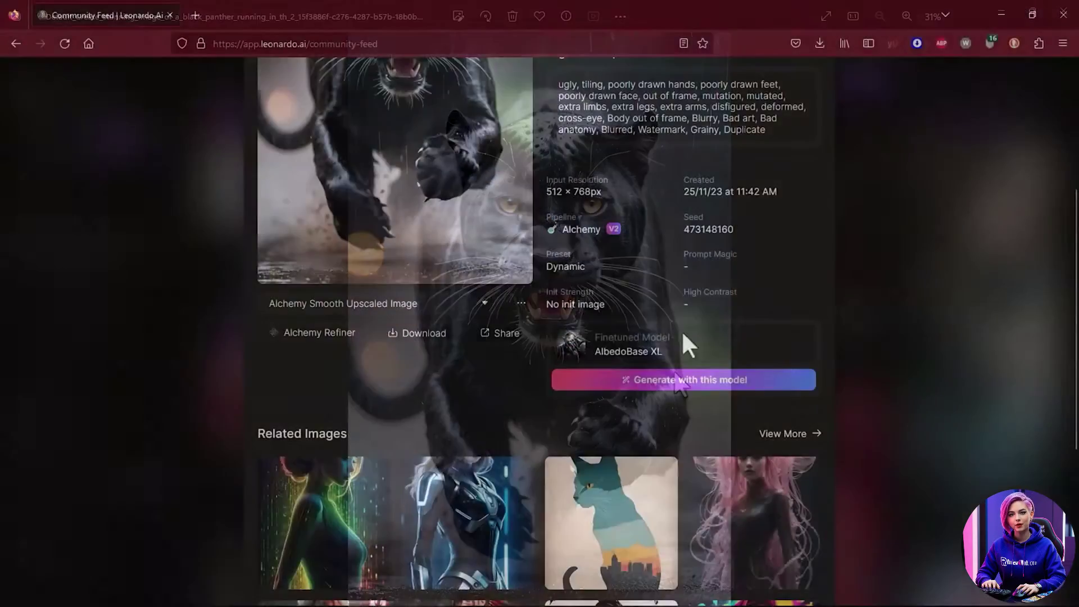
scroll(710, 318, up, 5)
click(813, 122)
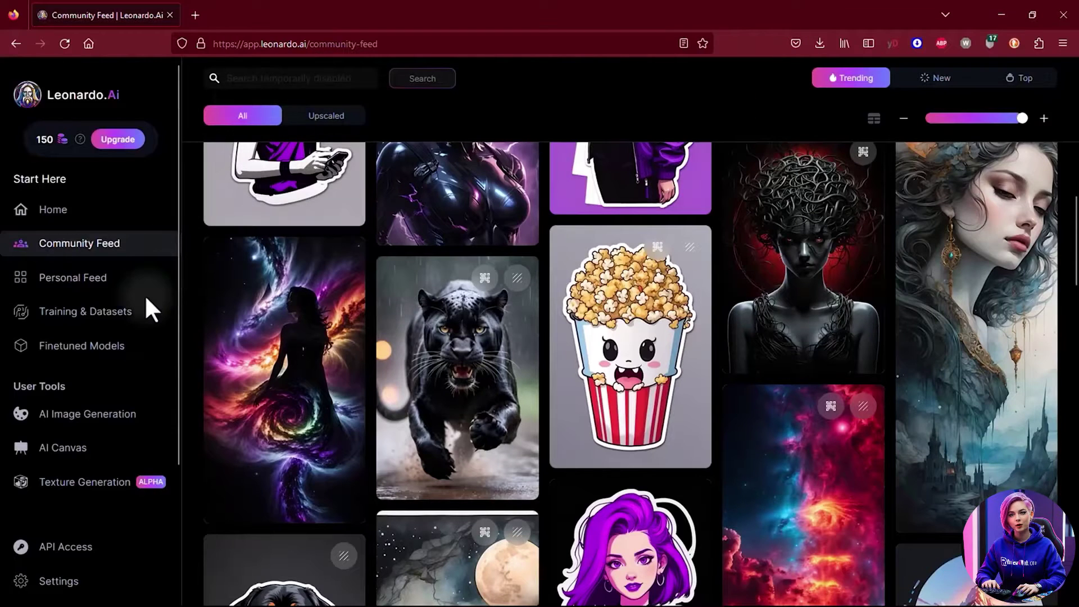
Step: View the Personal Feed and browse the platform models under Finetuned Models
click(105, 278)
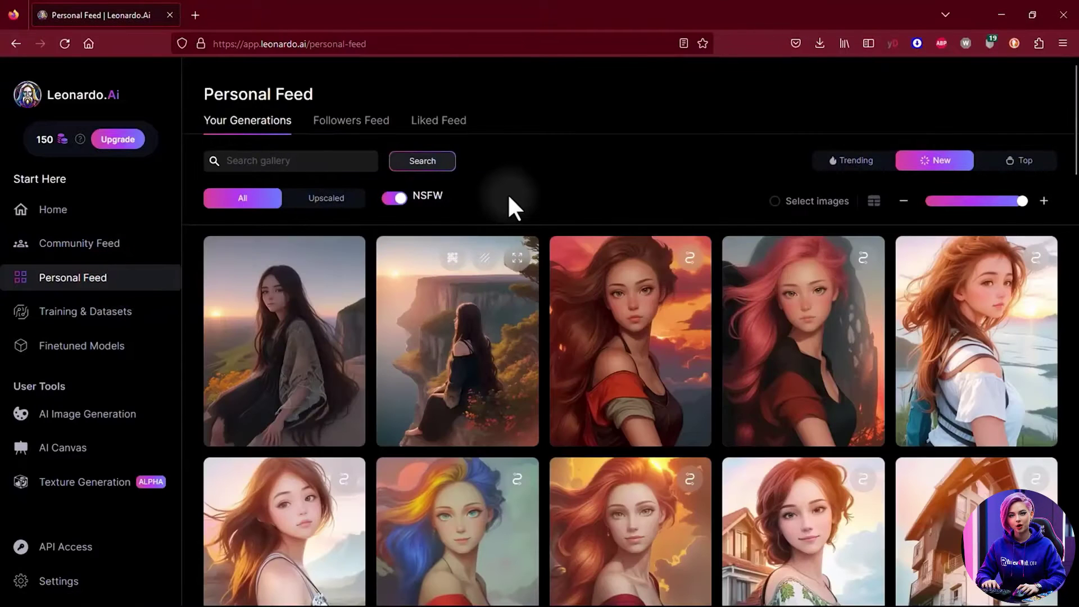
click(86, 349)
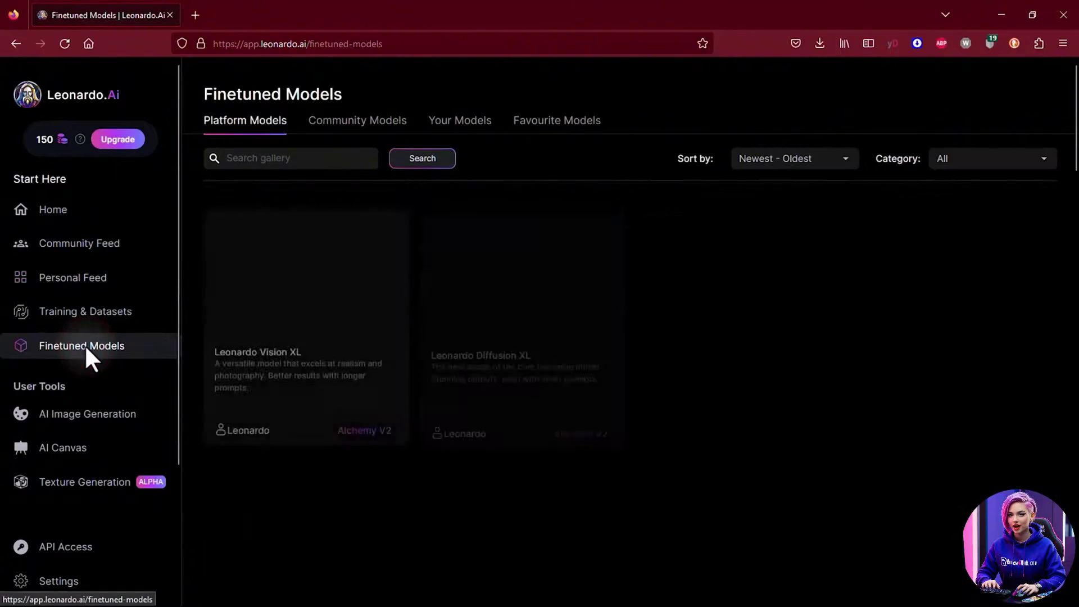
scroll(631, 196, down, 7)
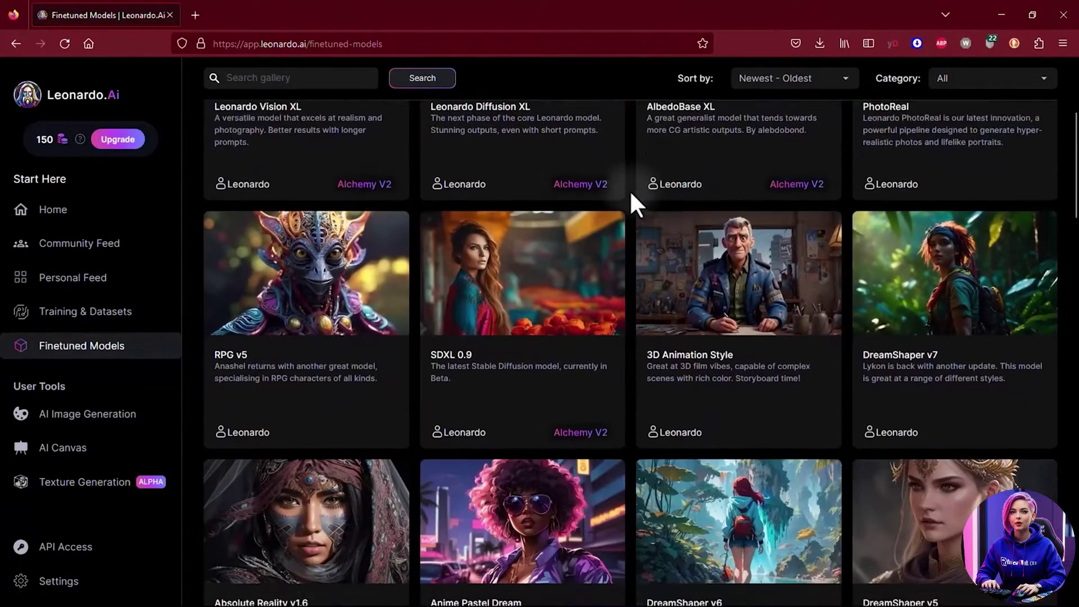
scroll(633, 202, down, 6)
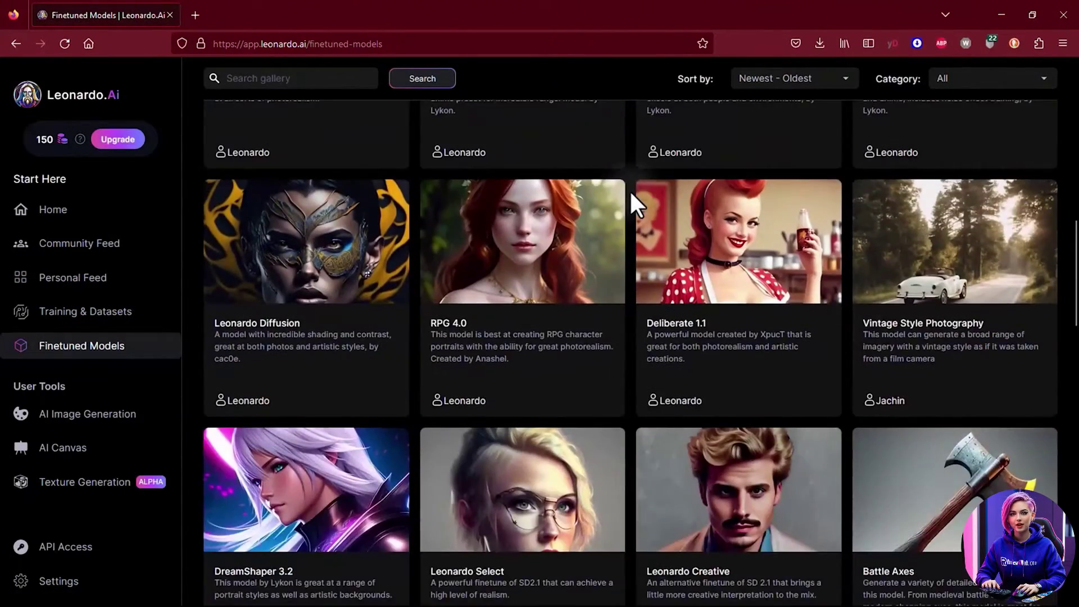
scroll(631, 192, up, 13)
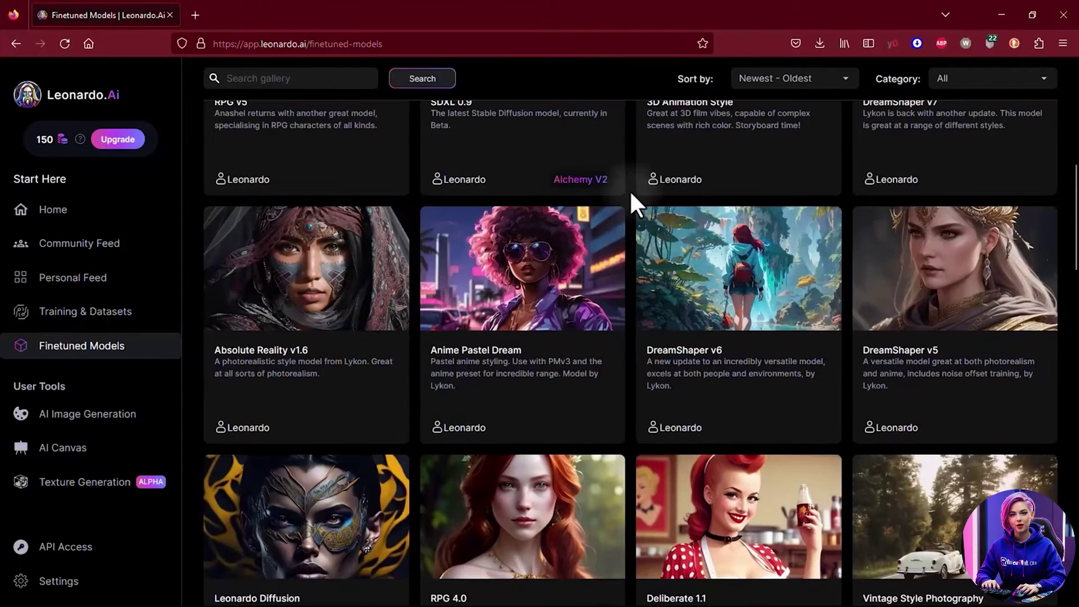
scroll(630, 197, up, 1)
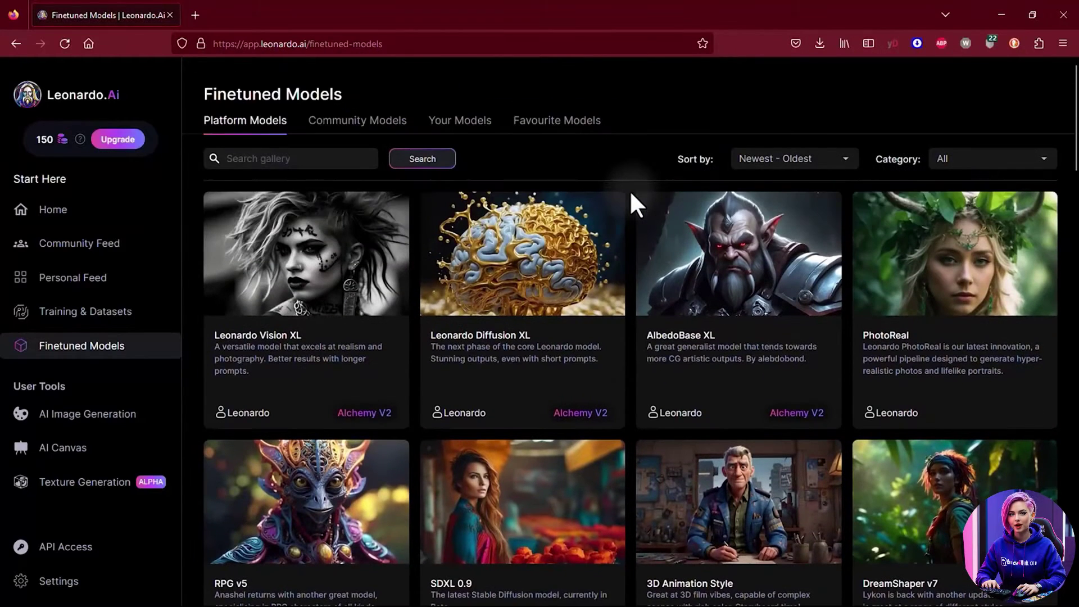
Step: Browse the community-made finetuned models, return to the platform models and open Training & Datasets
click(376, 126)
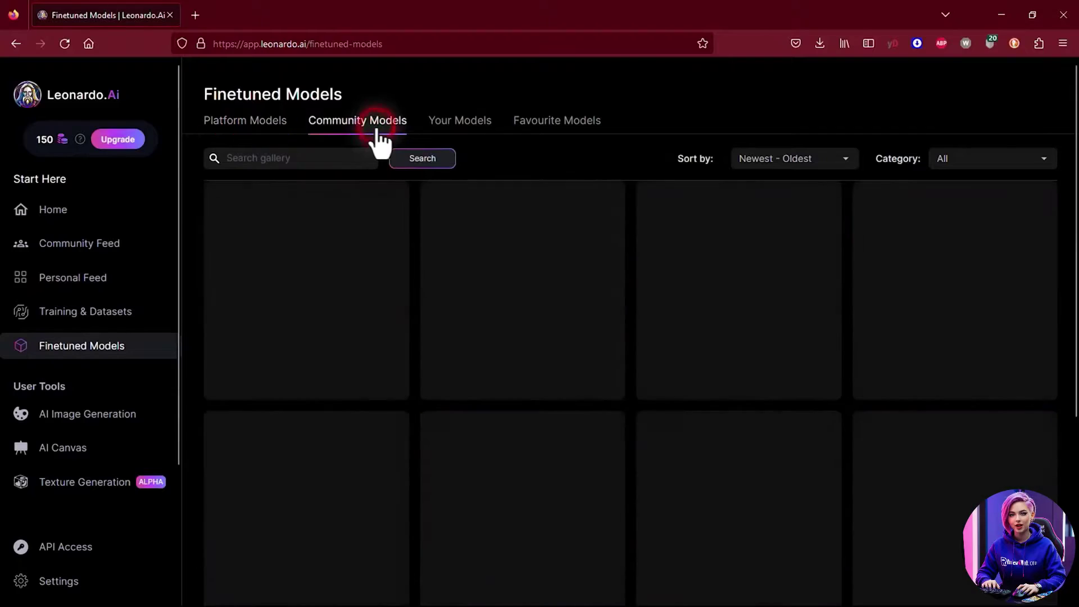
scroll(632, 216, down, 7)
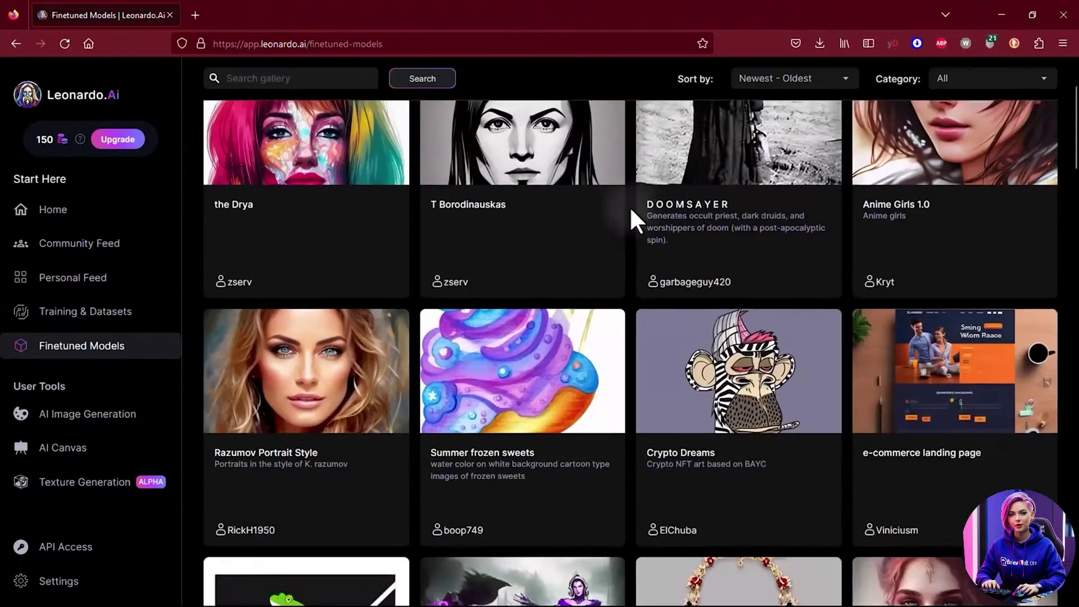
click(101, 344)
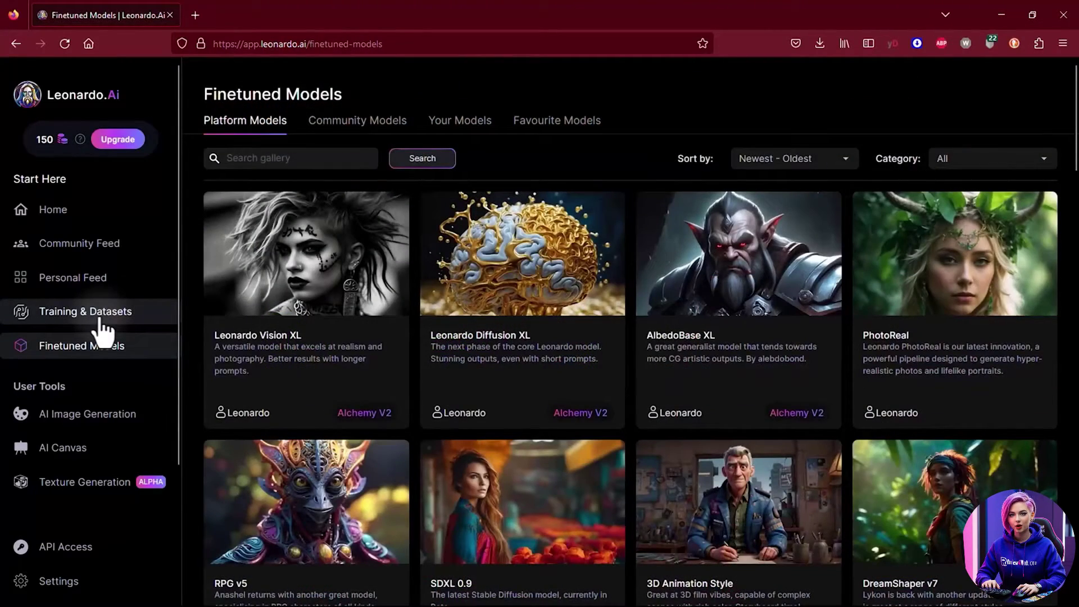
click(100, 318)
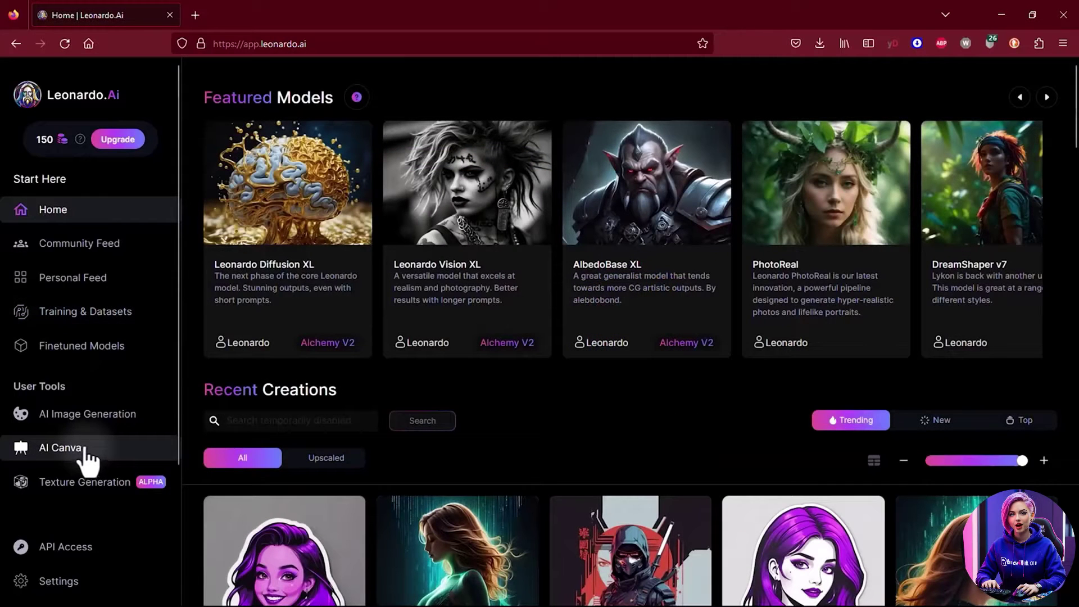
Step: Open the Texture Generation tool and go through its introduction on texturing 3D models
scroll(84, 444, down, 2)
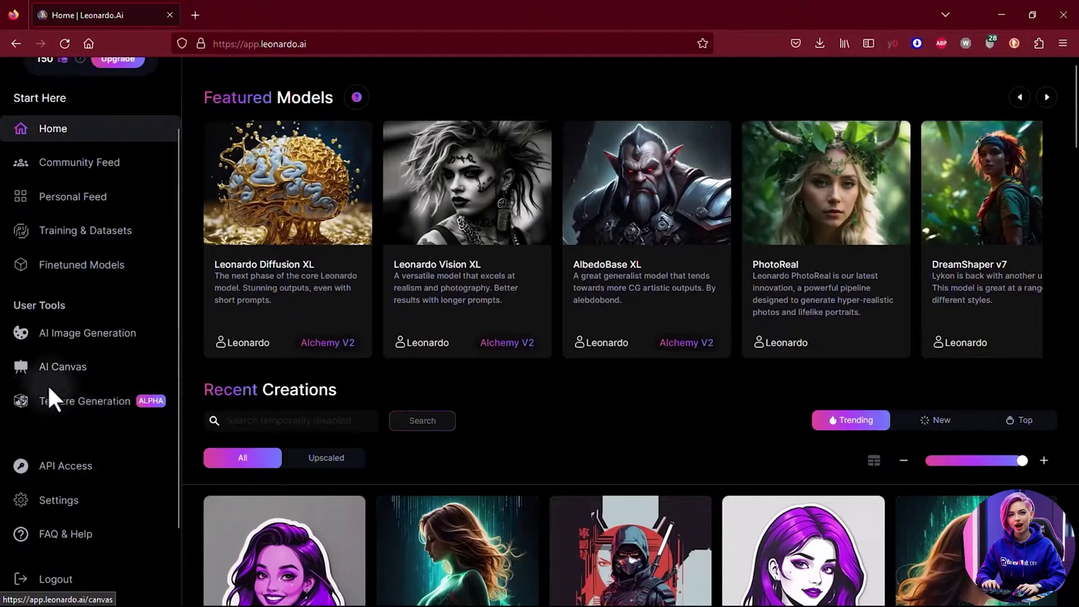
click(100, 406)
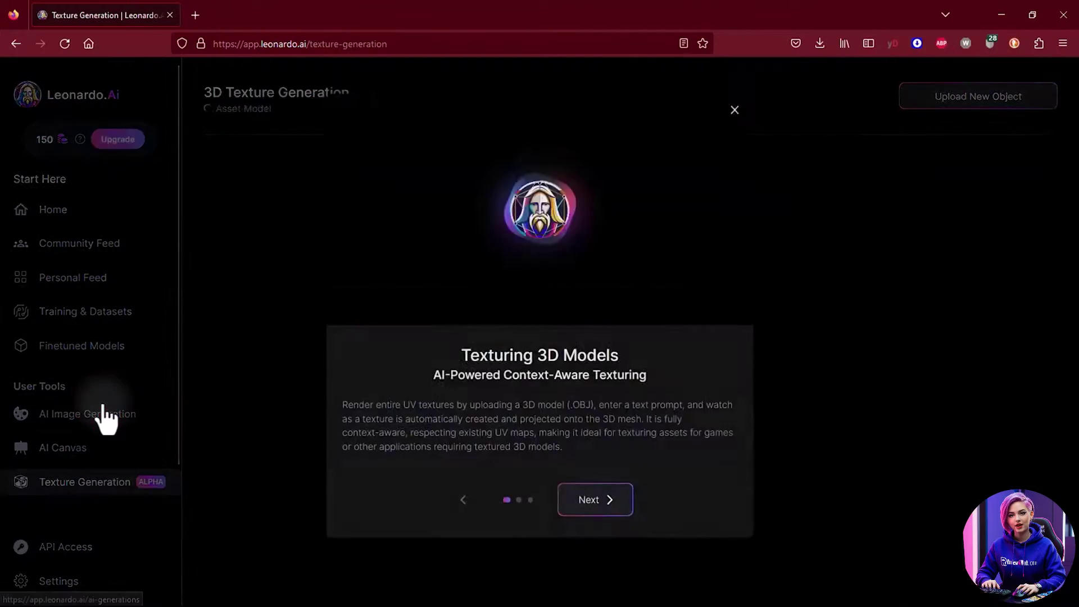
click(590, 516)
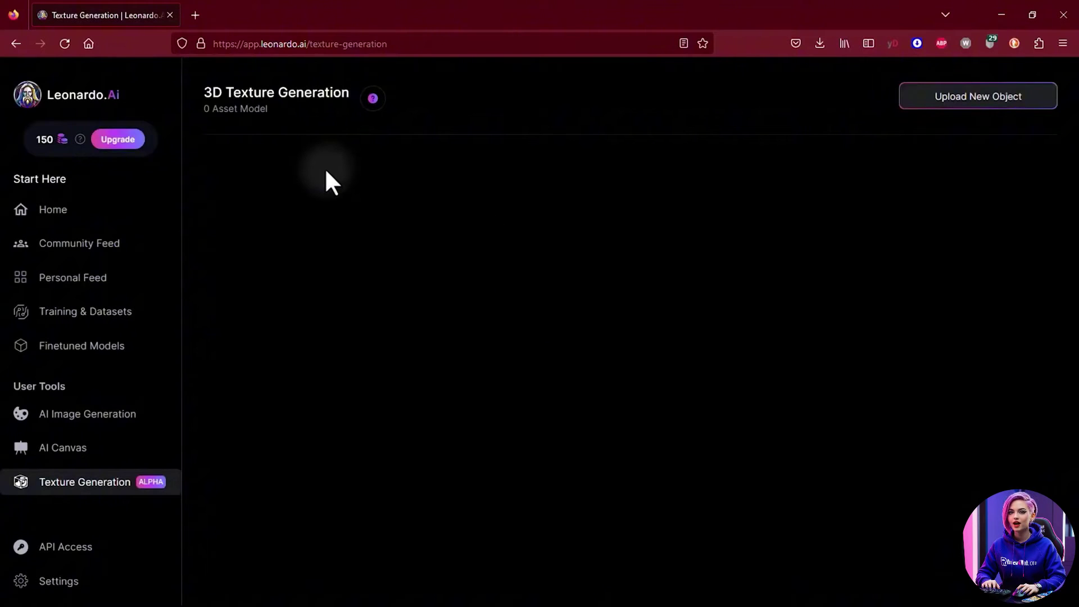
Step: Open the AI Image Generation tool and set the number of images to 3
click(115, 415)
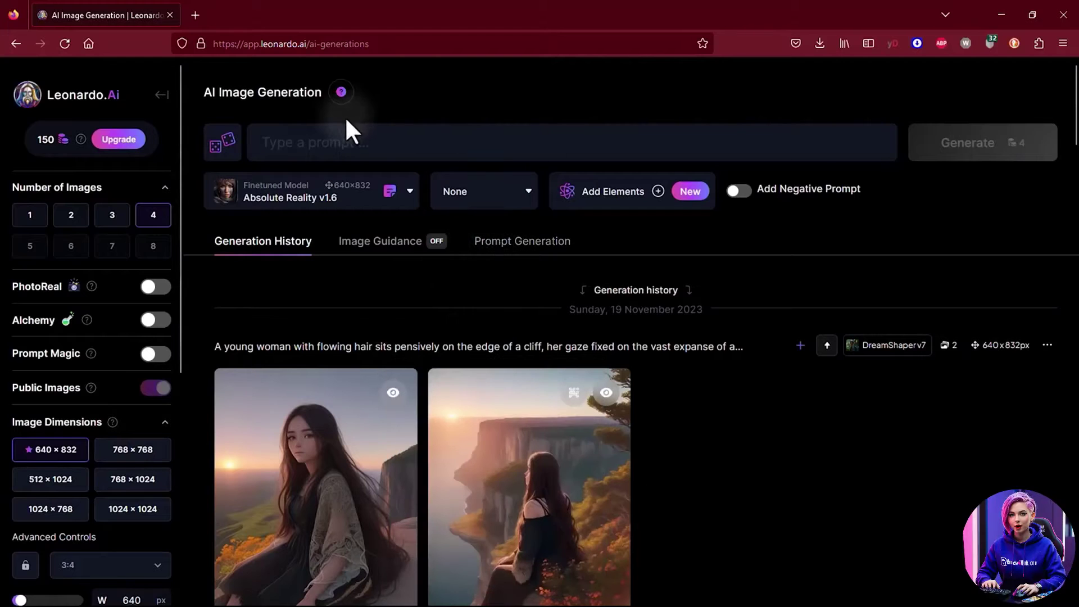
click(303, 144)
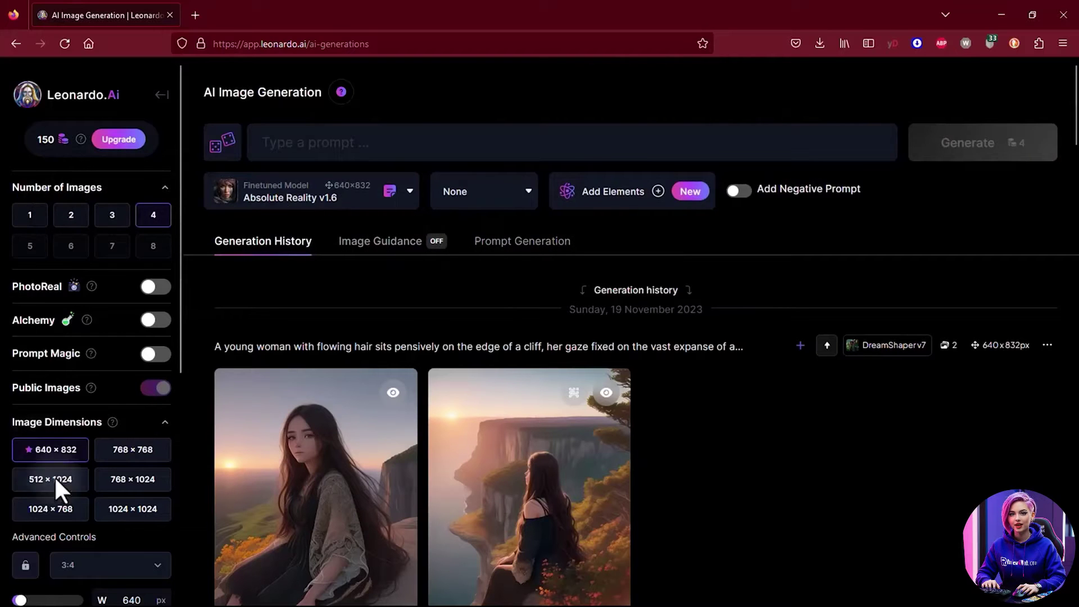
click(119, 216)
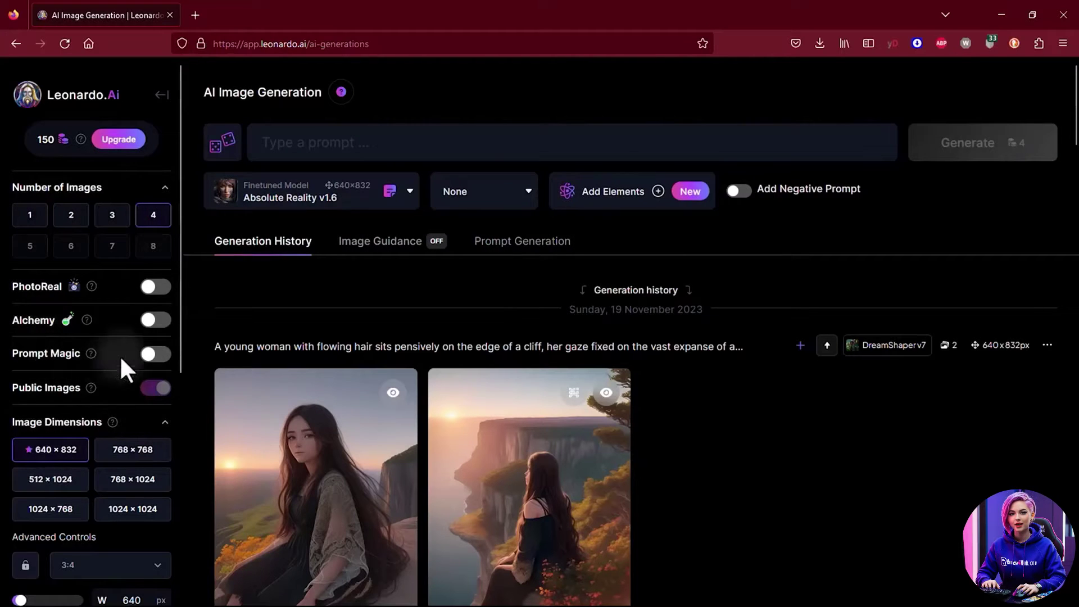
Step: Generate images from the prompt "A beautiful blonde princess exits from a castle over a river" and view them
click(317, 146)
text(A beautiful blonde princess exits from a castle over a river)
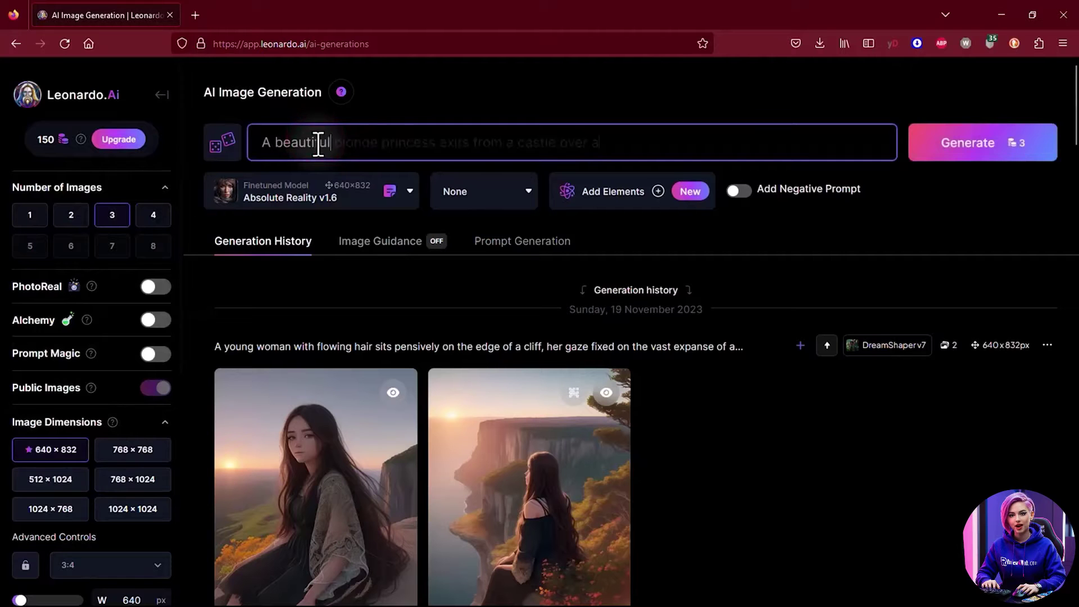
click(991, 145)
scroll(683, 219, down, 1)
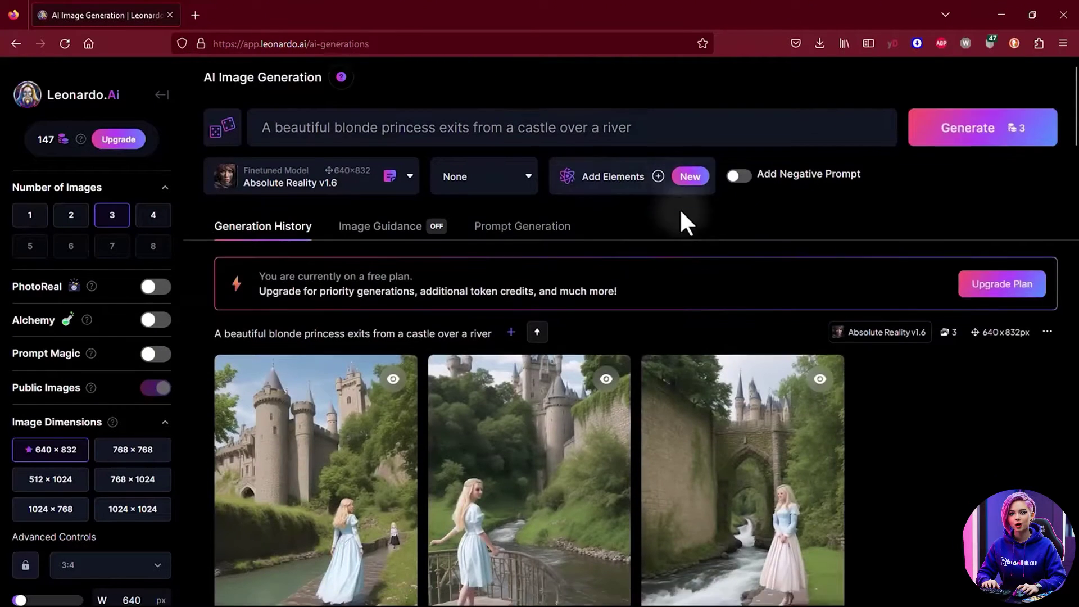
scroll(689, 223, down, 3)
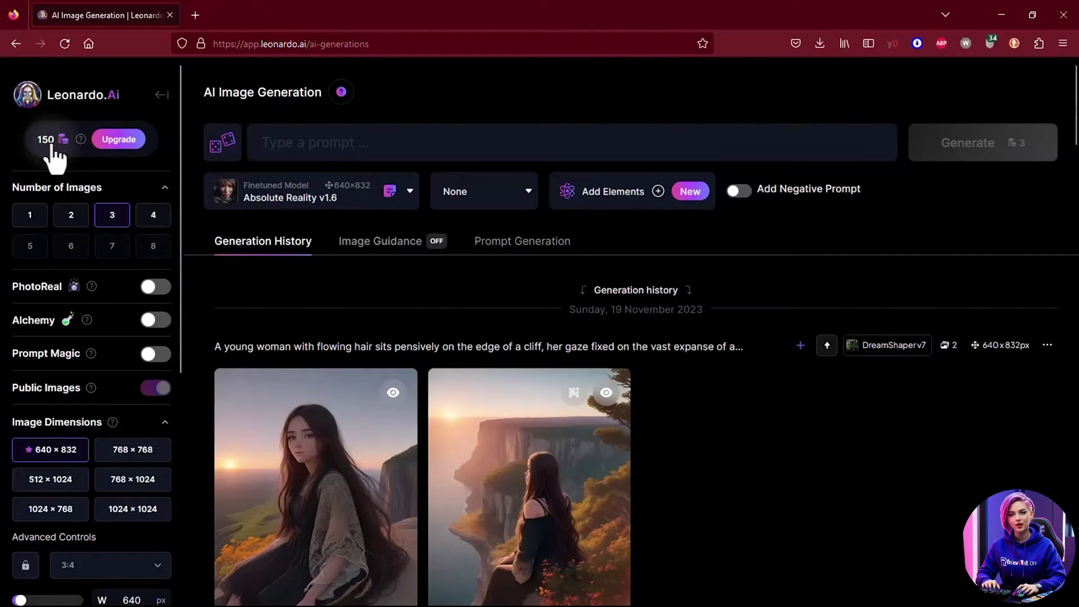
mouse_move(79, 141)
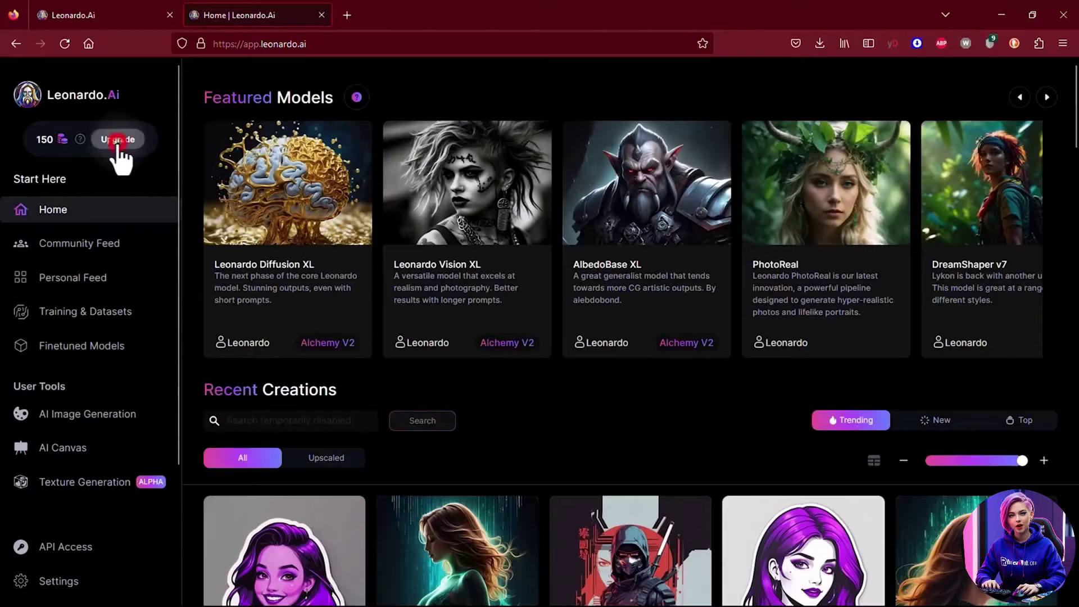
Step: Try to enable the paid PhotoReal and Alchemy options, read the upgrade offer and close it
click(118, 141)
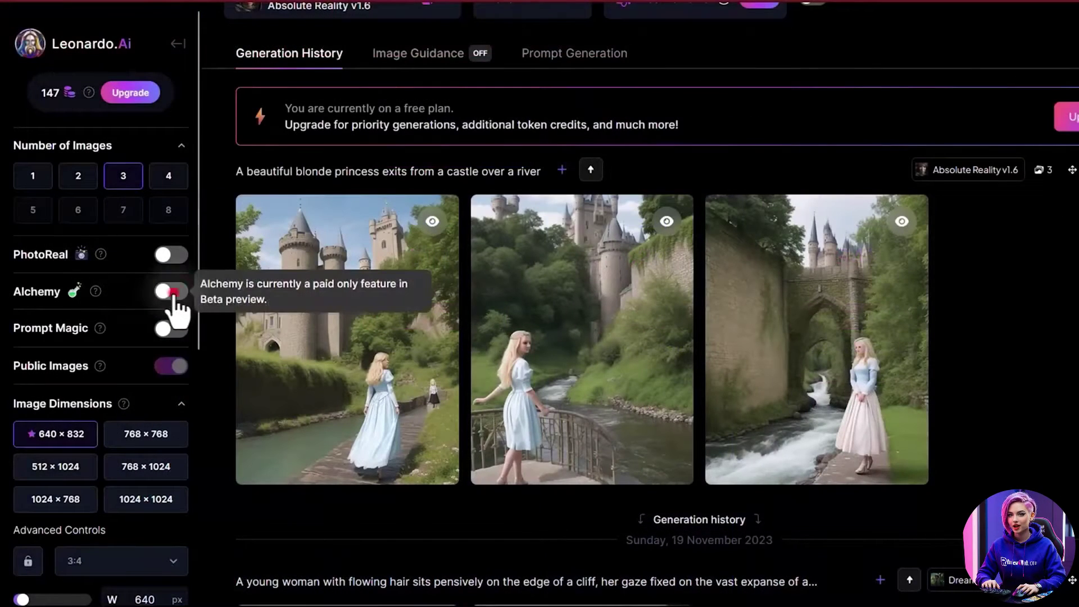
click(170, 292)
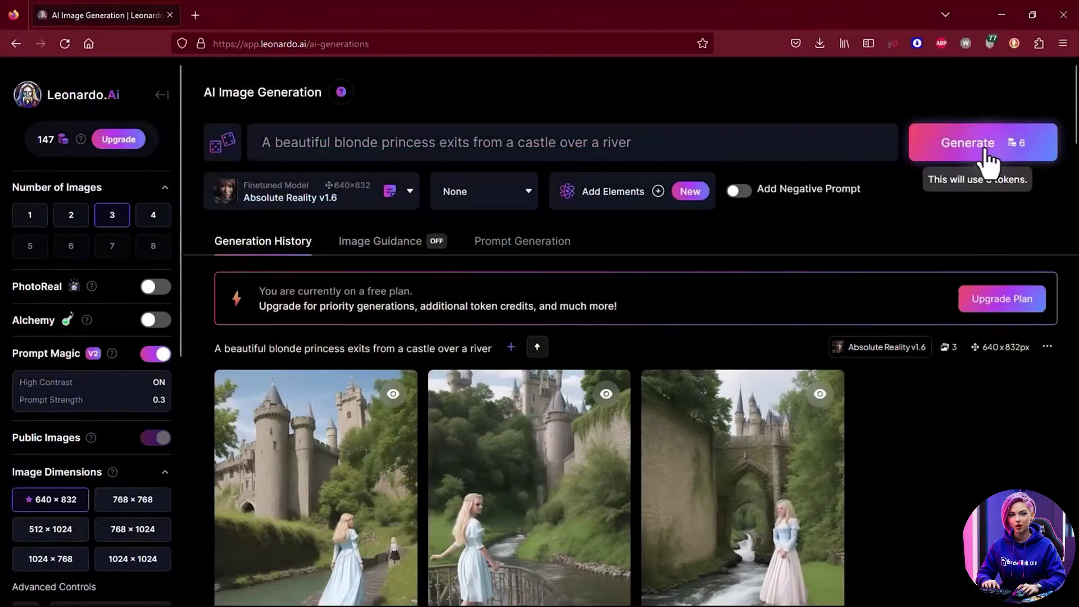
click(984, 150)
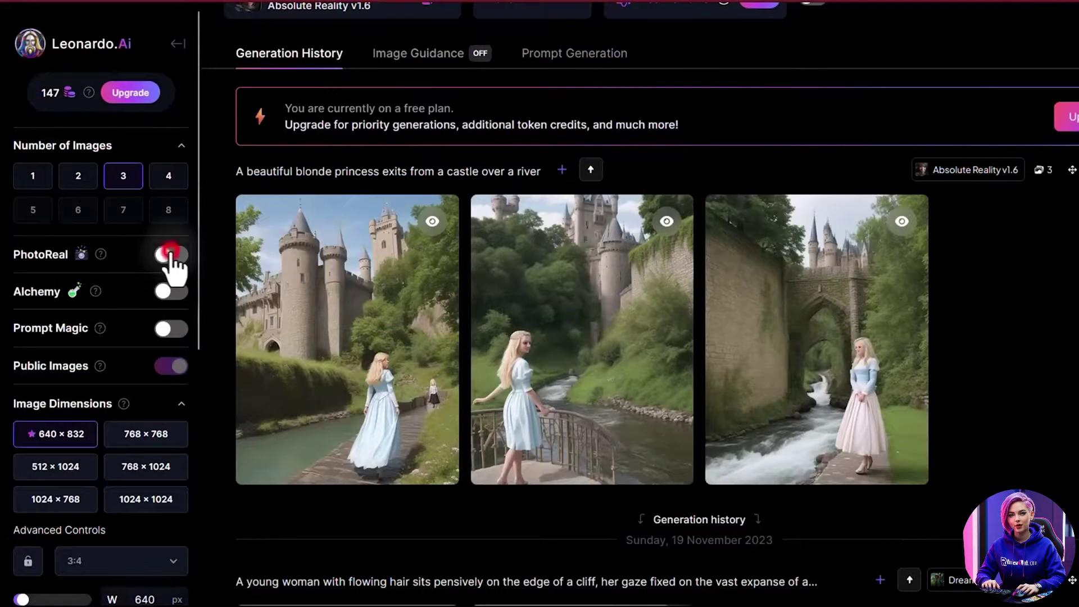
click(167, 257)
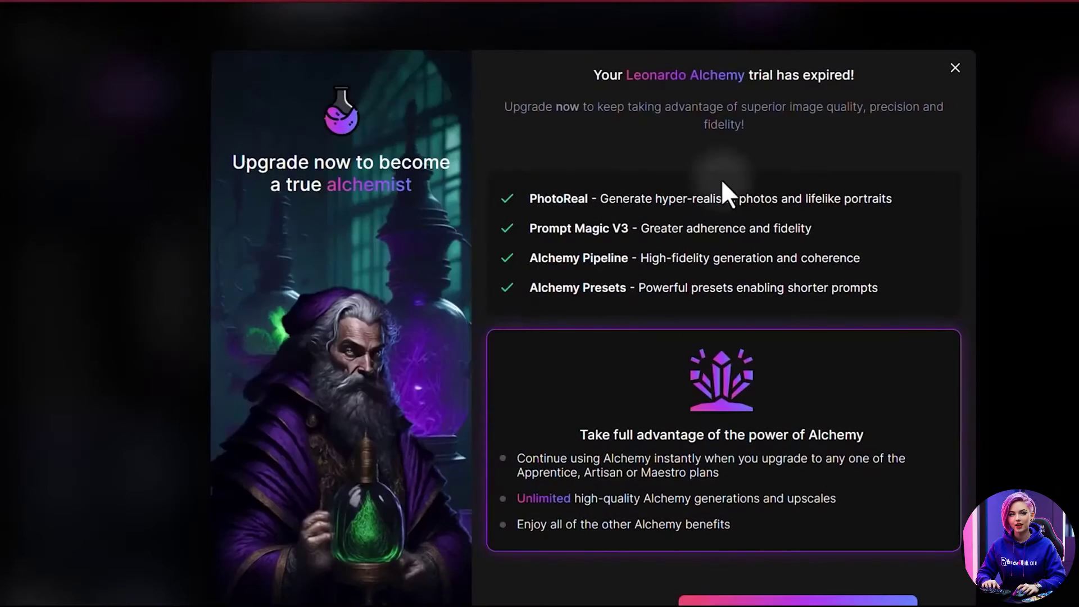
scroll(731, 225, down, 2)
click(140, 292)
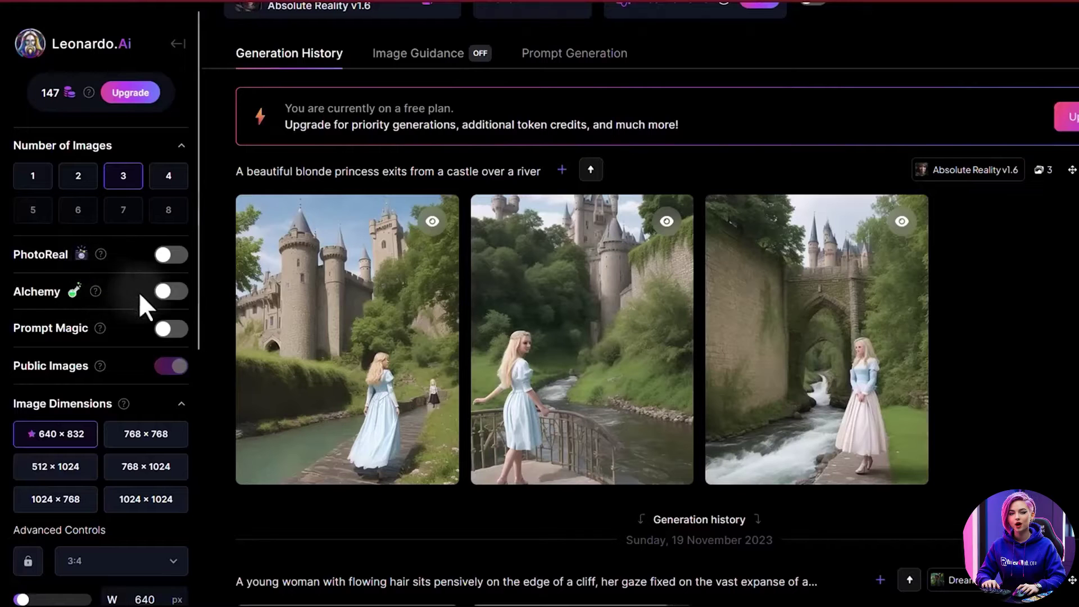
click(168, 291)
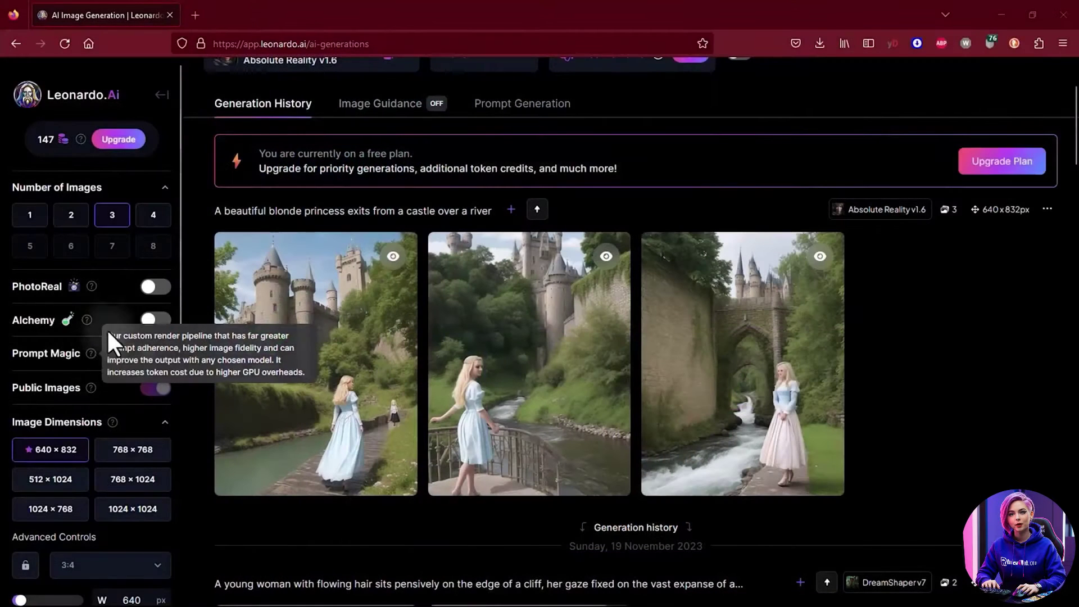
Step: Enable Prompt Magic and generate three new images from the same princess prompt
click(156, 355)
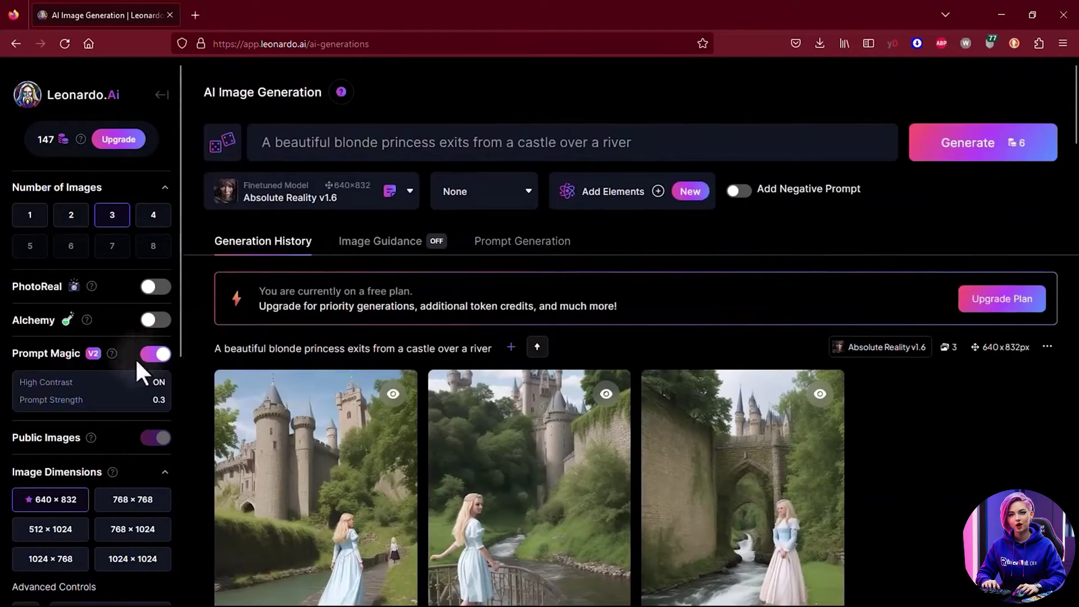
click(941, 152)
scroll(855, 191, down, 2)
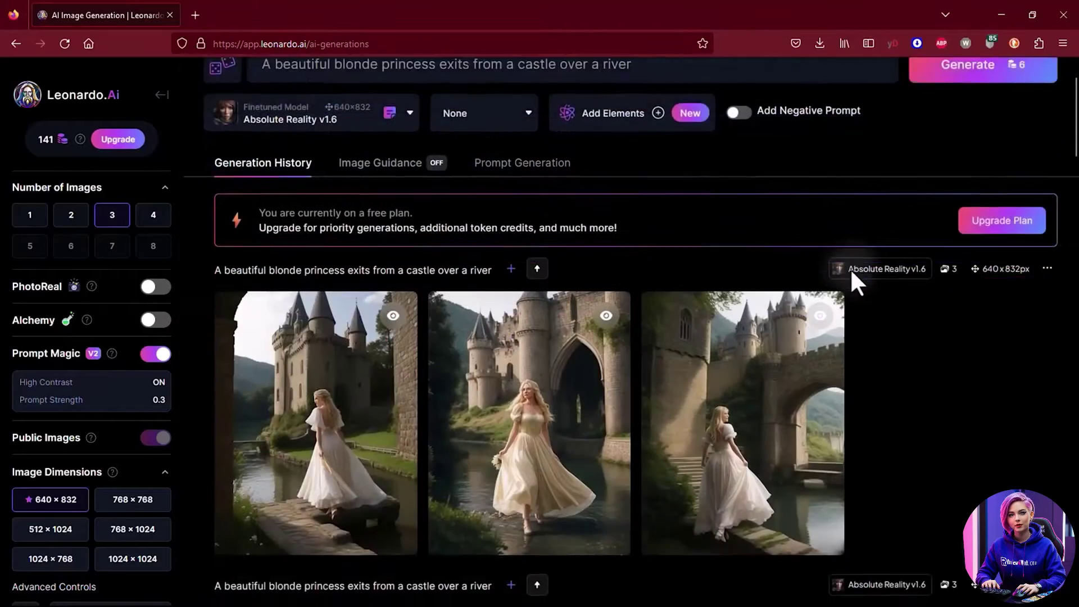
scroll(851, 268, down, 1)
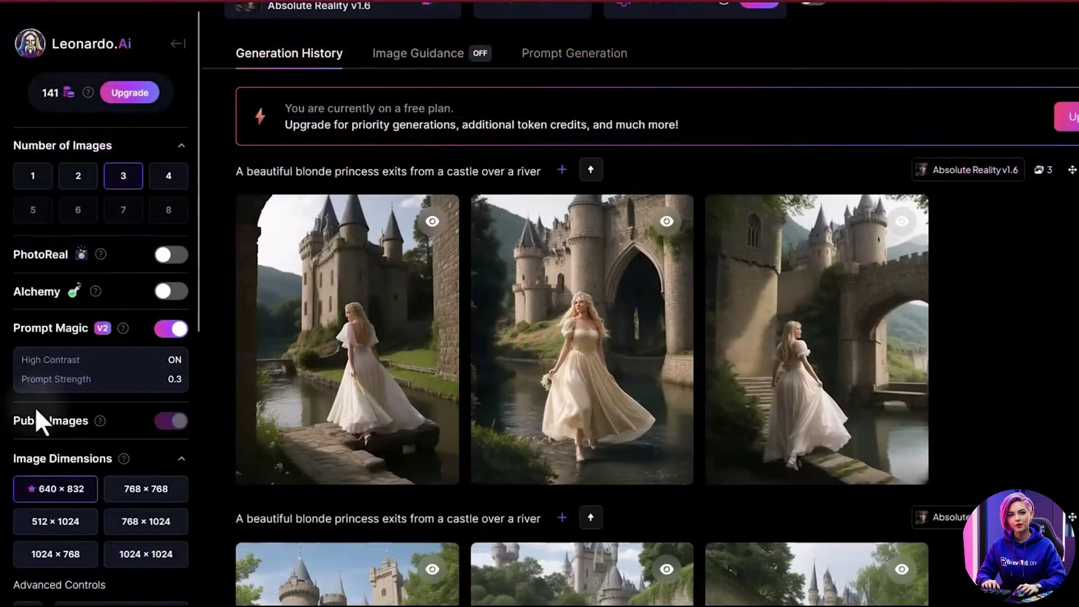
Step: Examine the Public Images setting and its restriction on private generations
scroll(58, 357, down, 3)
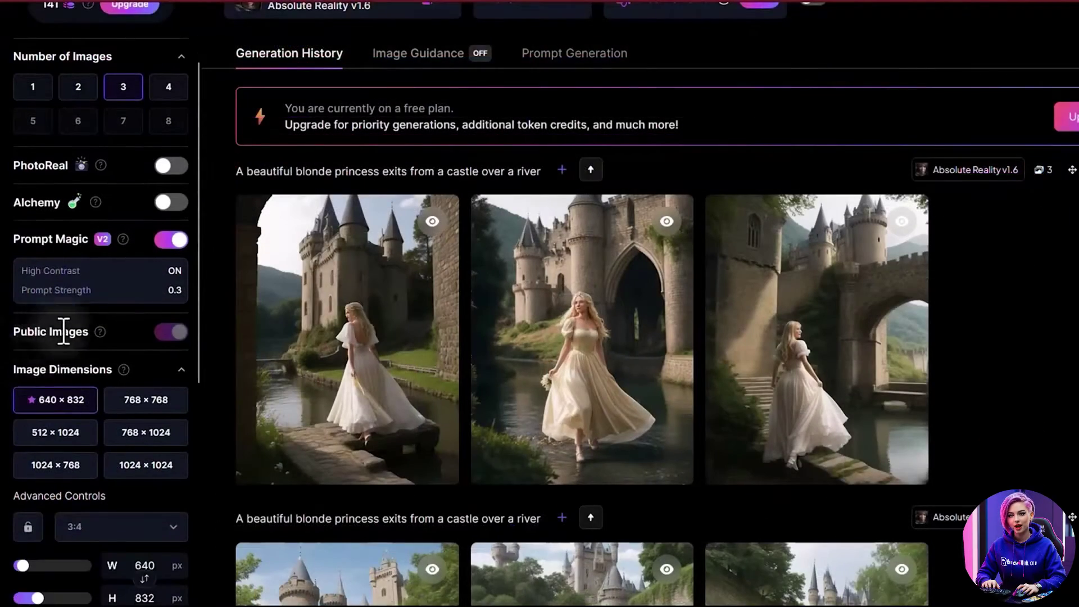
mouse_move(165, 330)
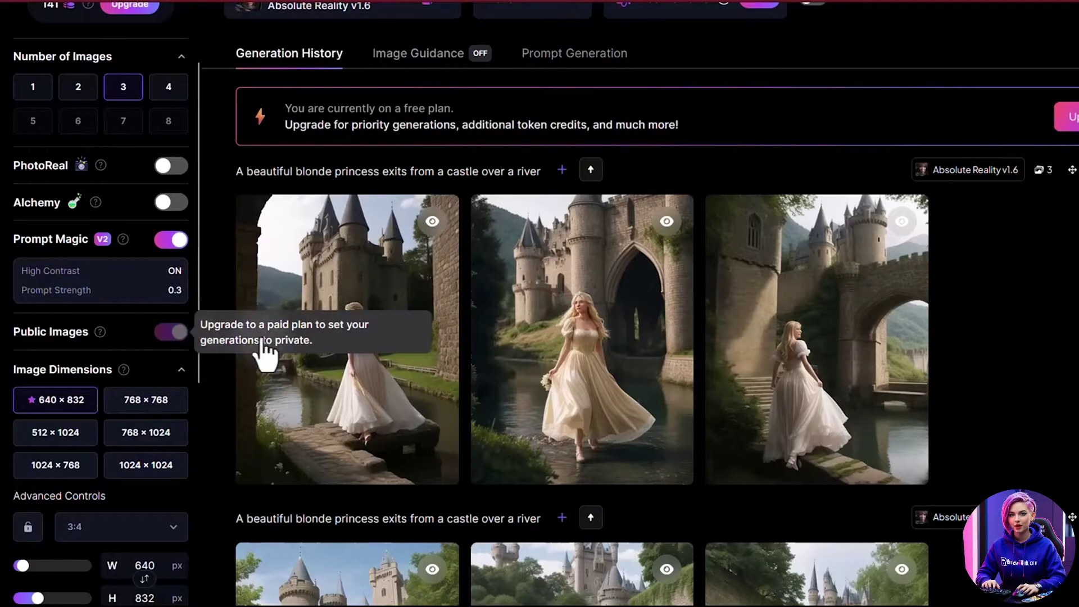
scroll(281, 354, down, 3)
scroll(286, 354, up, 3)
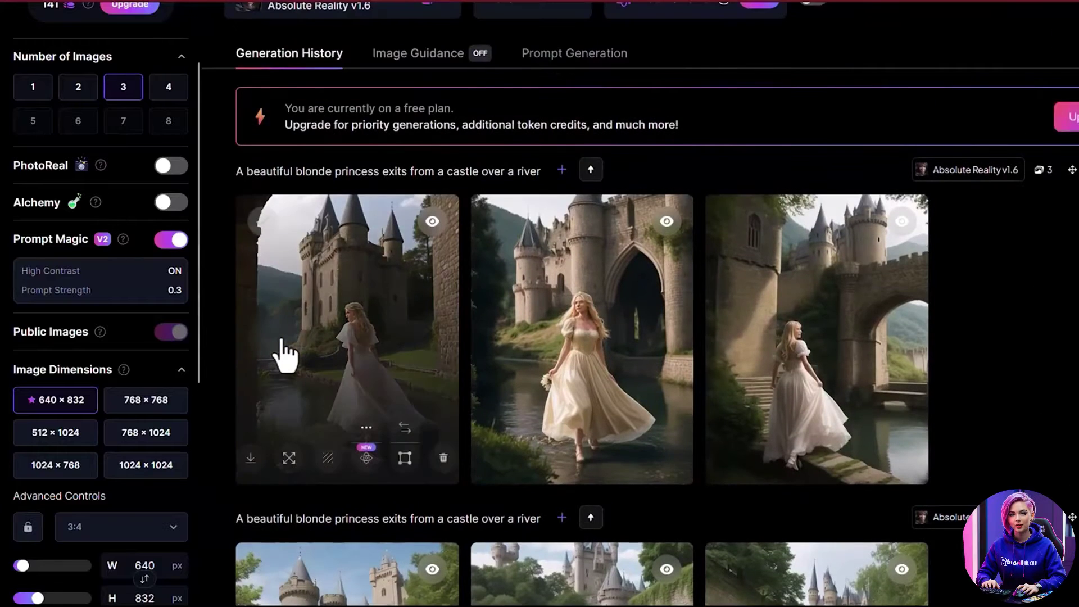
mouse_move(98, 334)
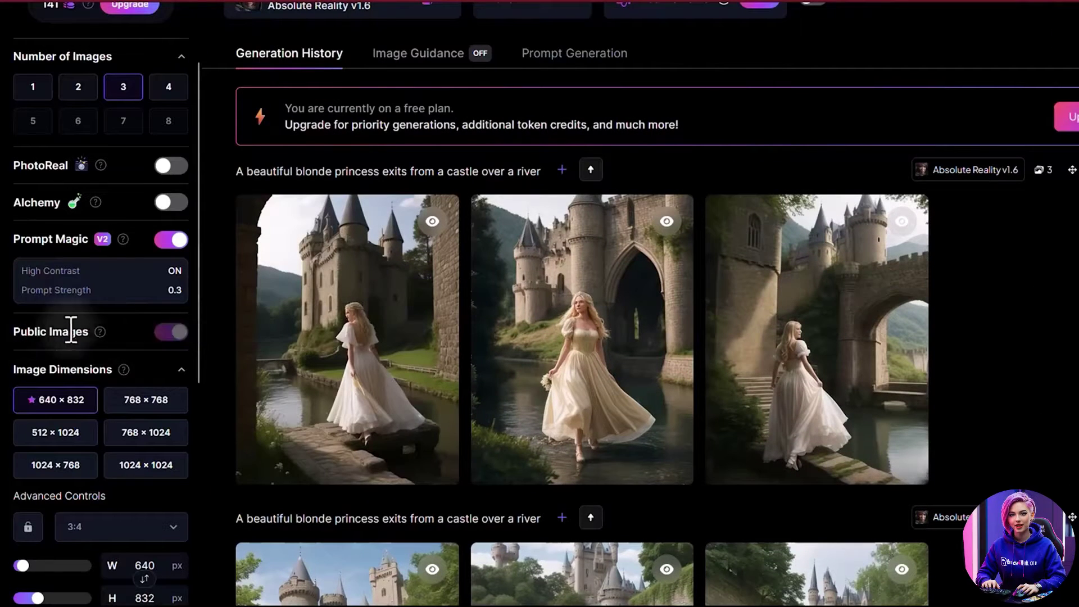
mouse_move(170, 329)
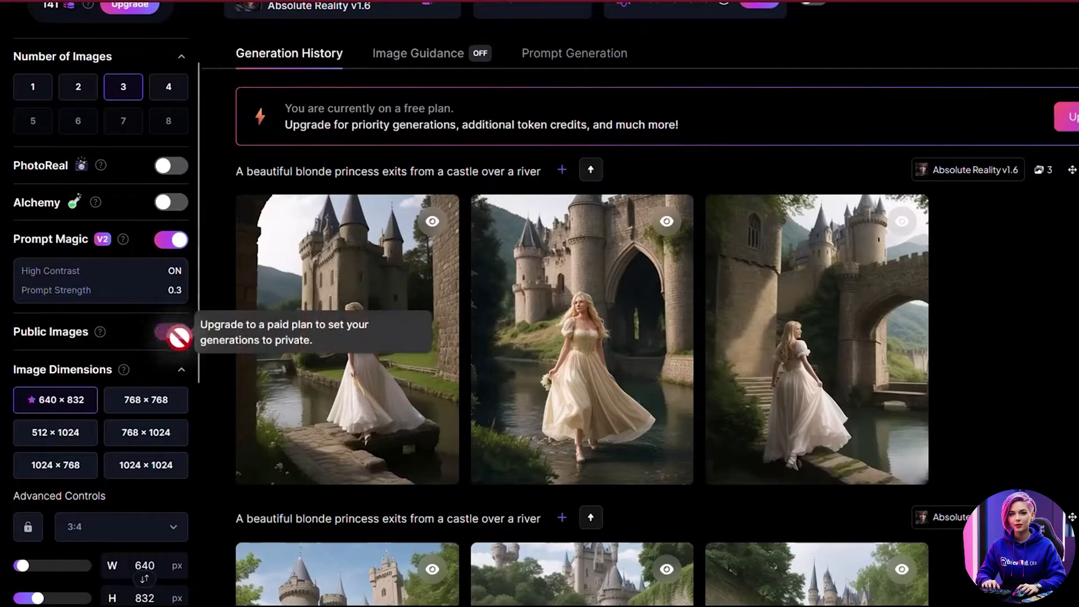
Step: Try the image dimensions 768 × 768, 512 × 1024 and 768 × 1024, look through the aspect ratios, and restore 640 × 832
scroll(169, 315, down, 3)
click(147, 225)
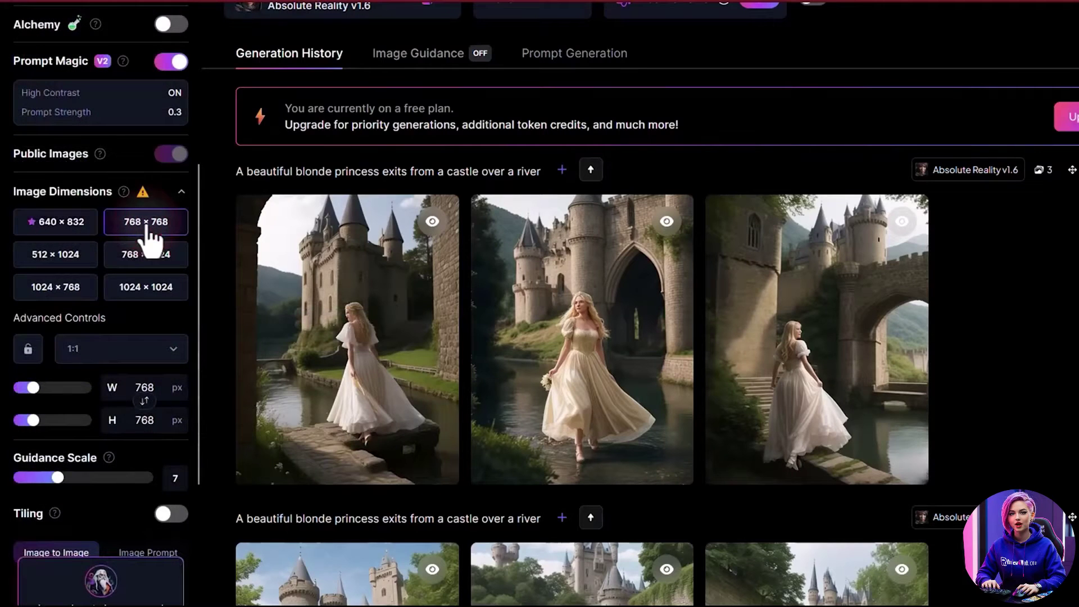
click(90, 257)
click(164, 260)
click(130, 352)
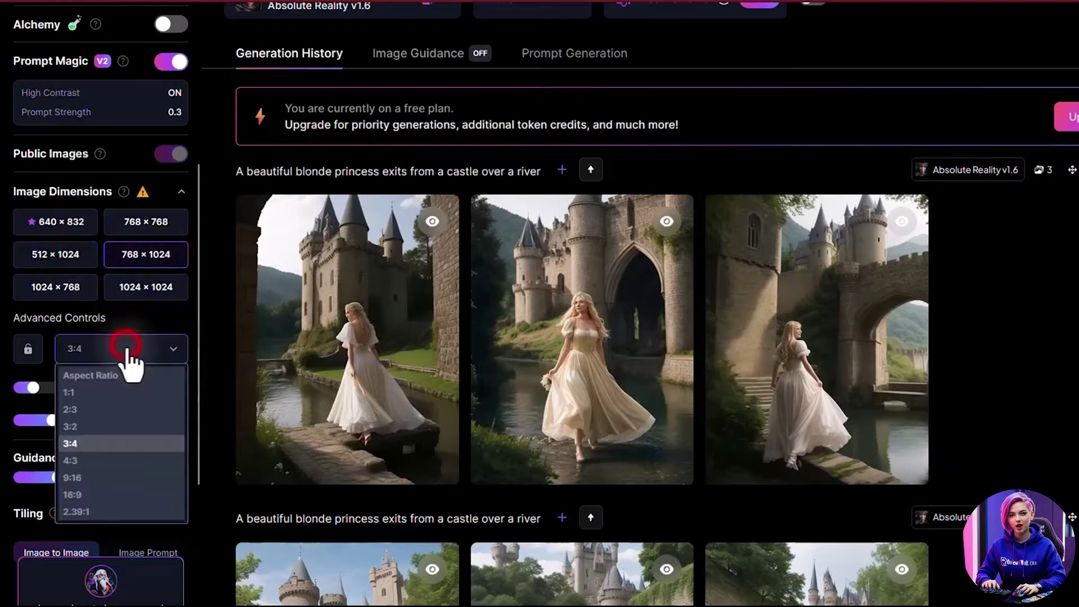
click(154, 320)
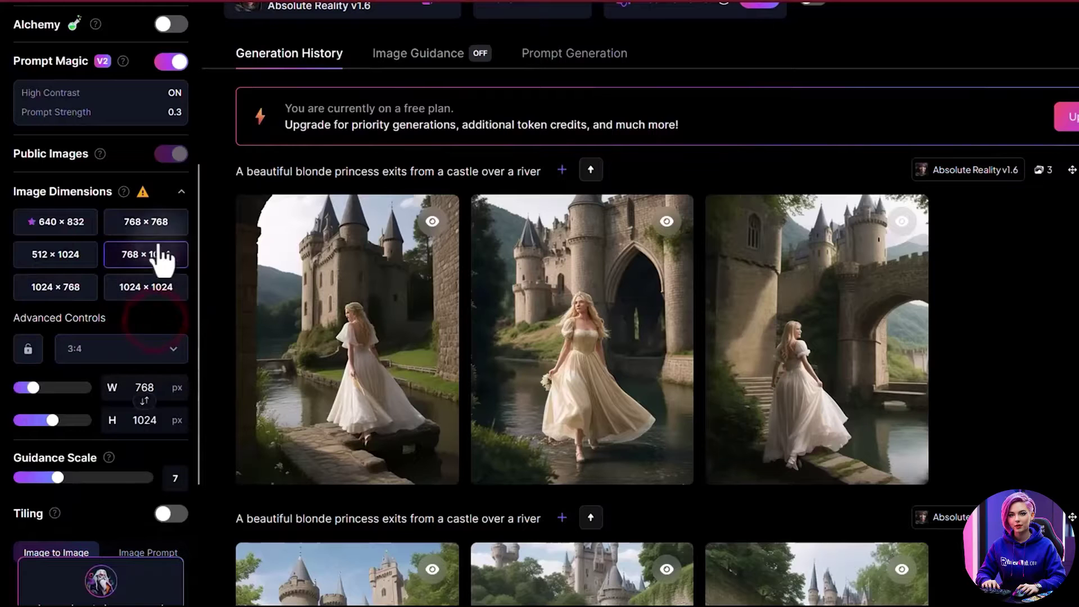
mouse_move(142, 194)
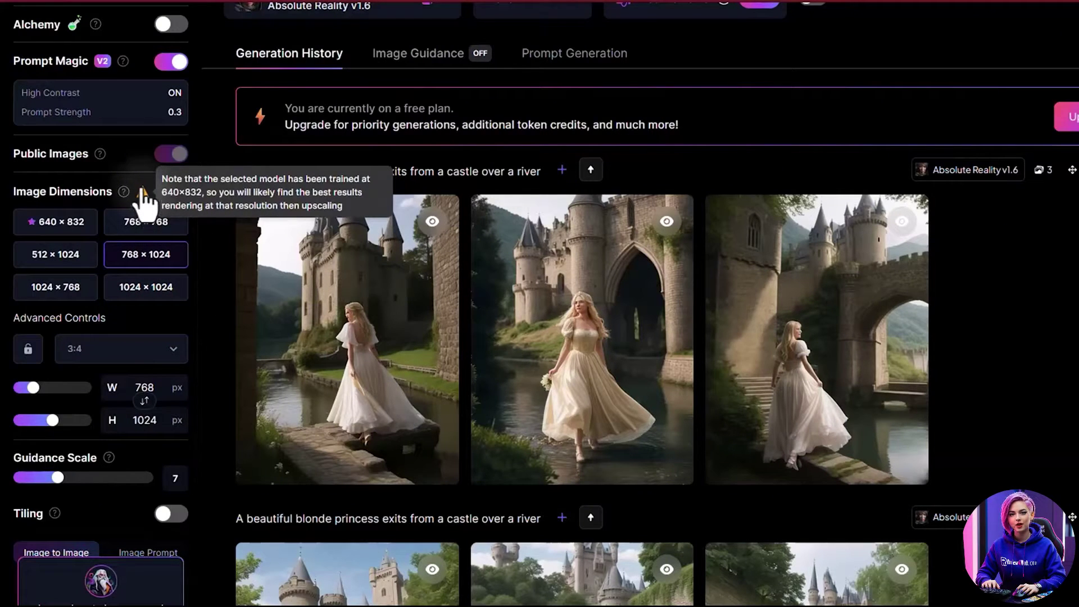
click(69, 226)
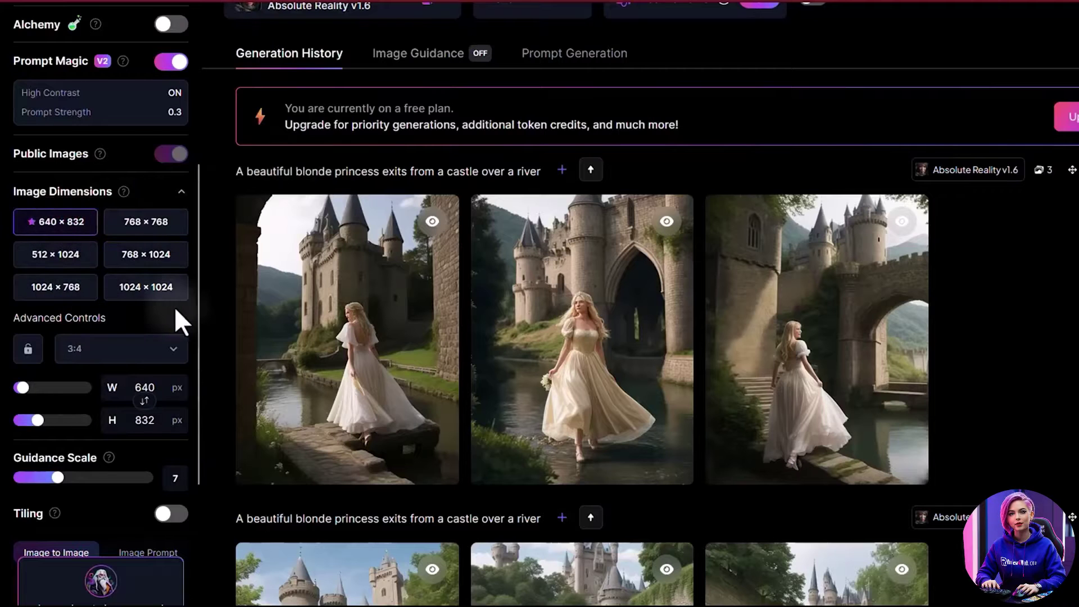
Step: Set the Guidance Scale to 9 and generate images from the princess prompt again
scroll(59, 315, down, 3)
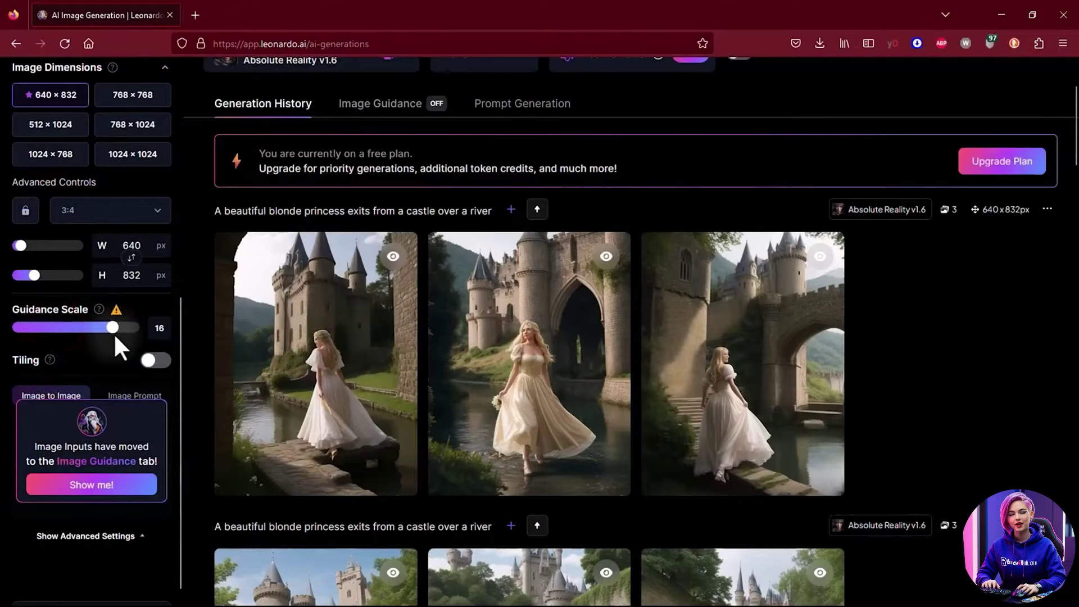
click(73, 328)
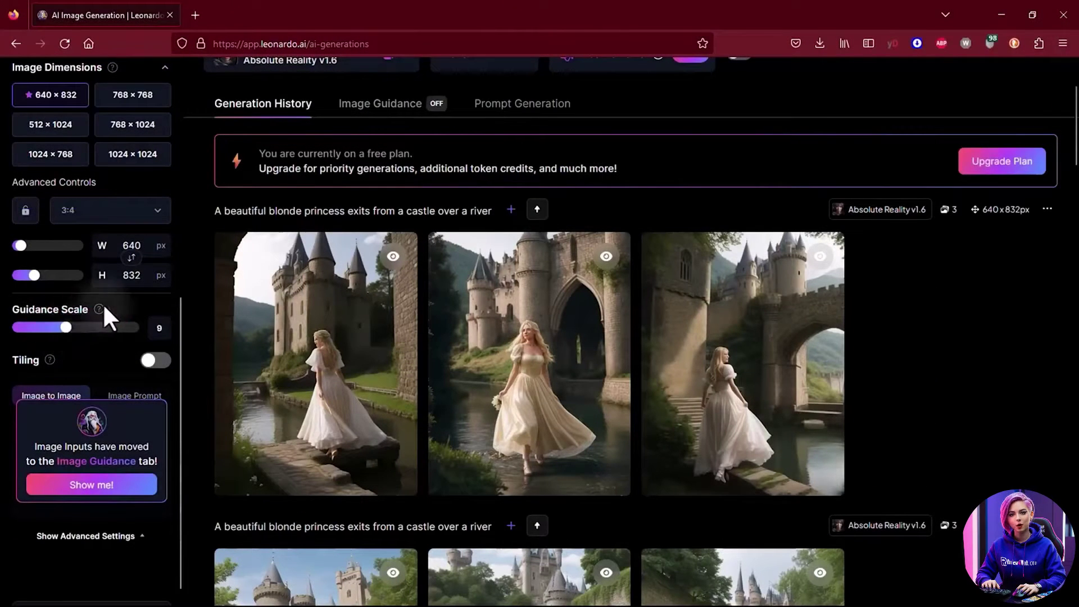
scroll(619, 281, up, 3)
click(968, 145)
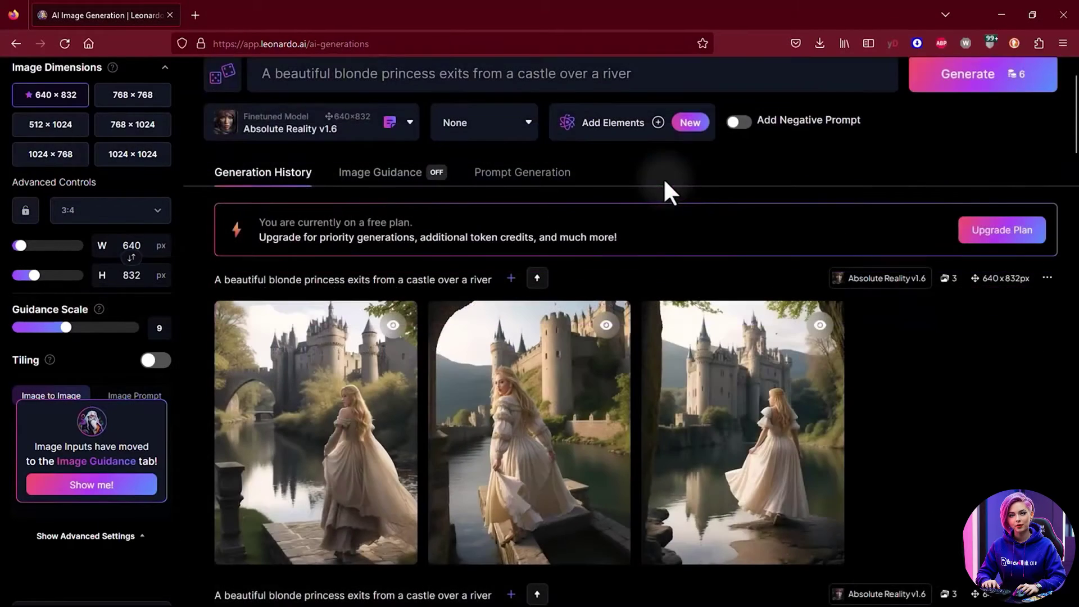
Step: Enable Tiling and generate another set of images from the same prompt
mouse_move(48, 393)
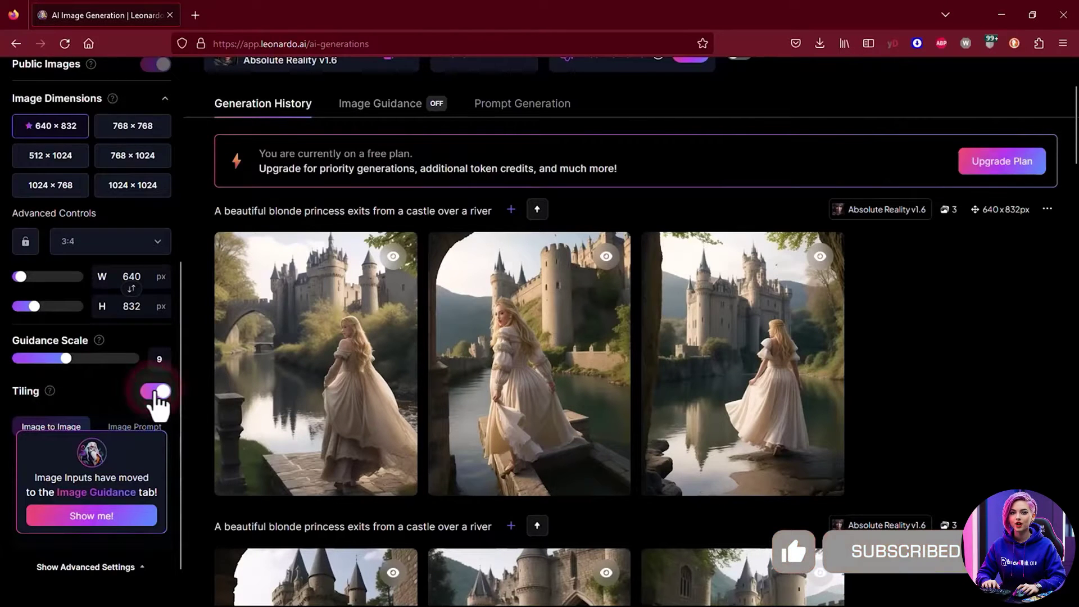
scroll(429, 373, up, 3)
click(968, 147)
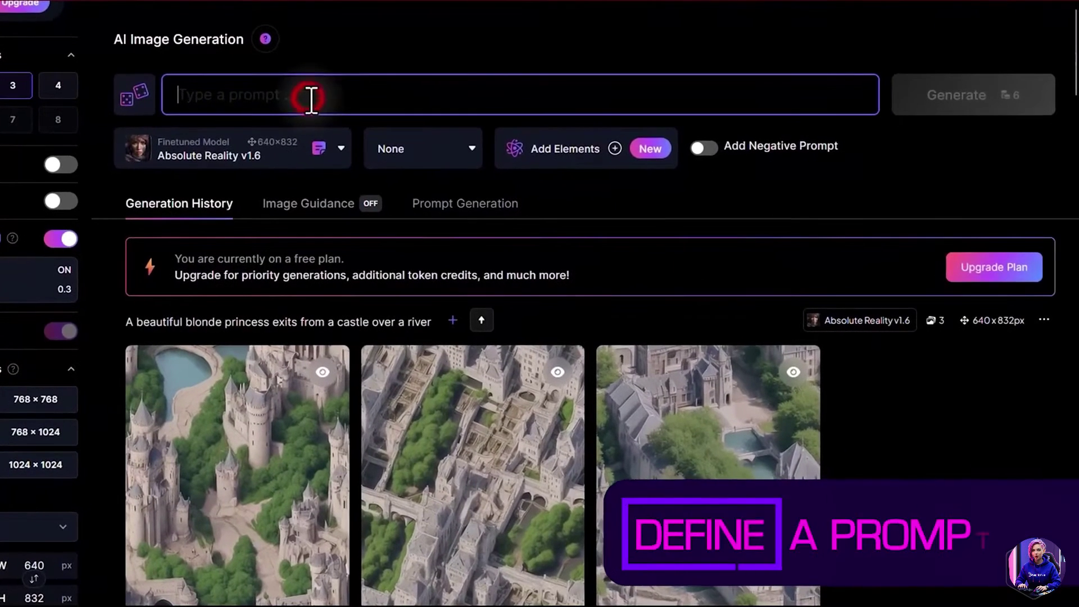
Step: Replace the prompt with a blonde princess walking beside a river, smiling at the landscape, with a fantasy kingdom in the background on a sunny Spring day
text(A b)
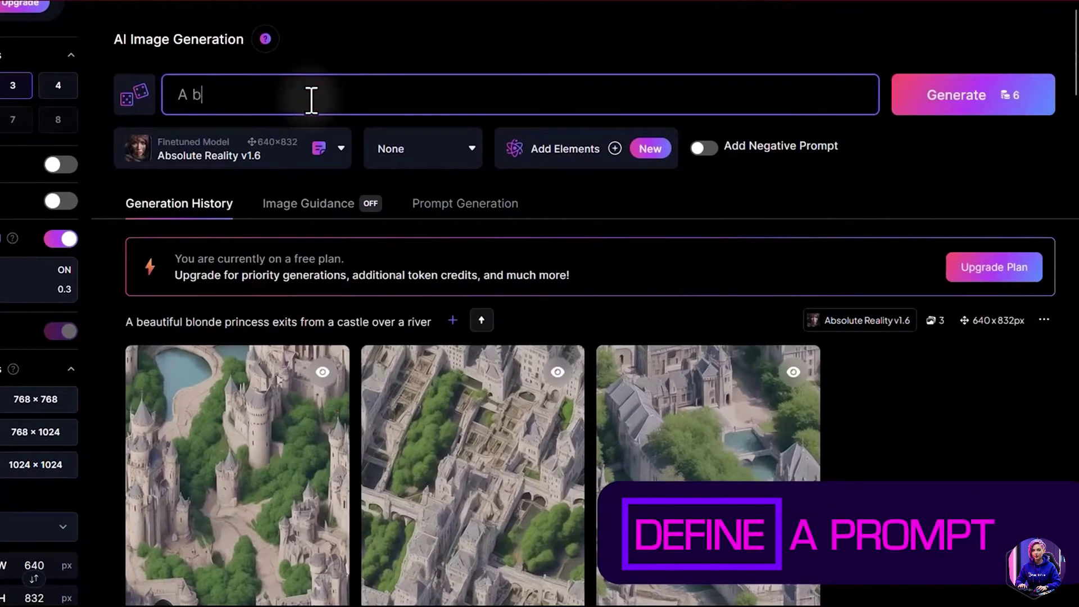
text(eautiful blonde princess)
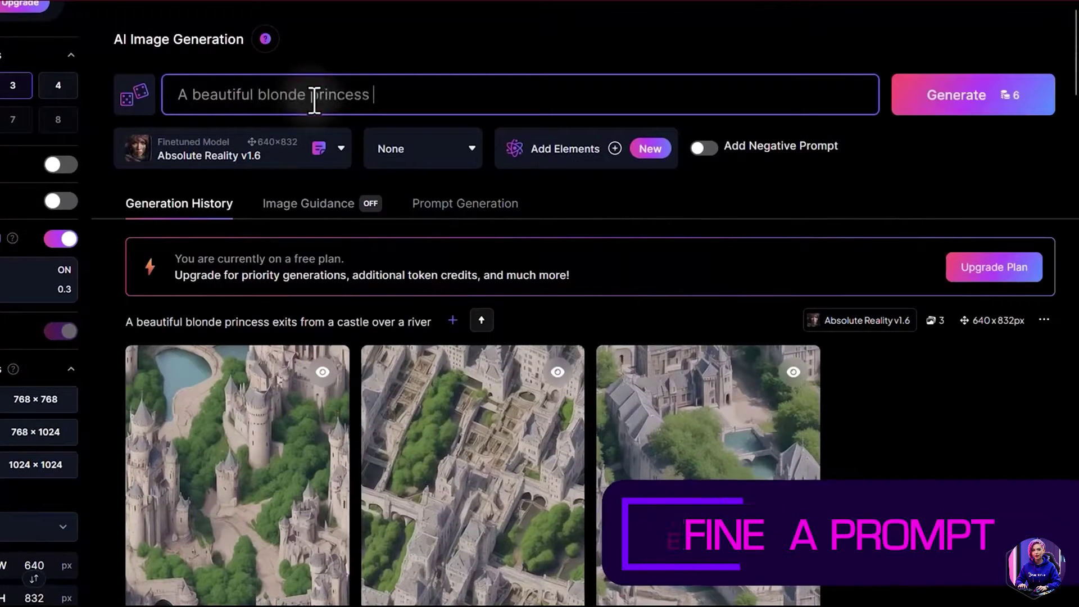
text( walks besides a river)
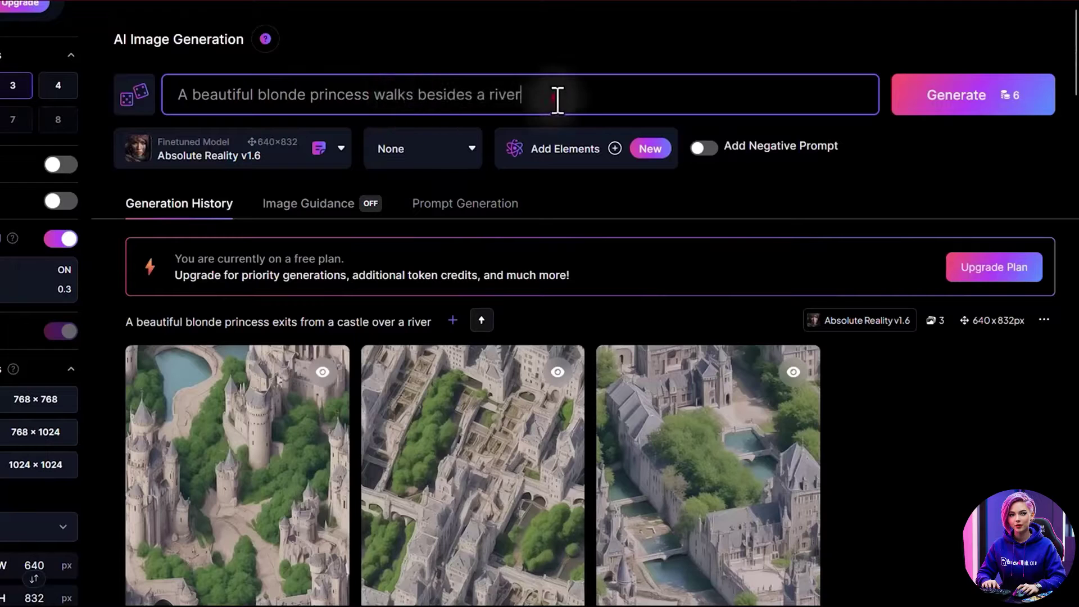
text( with a fantasy kingdom)
click(730, 107)
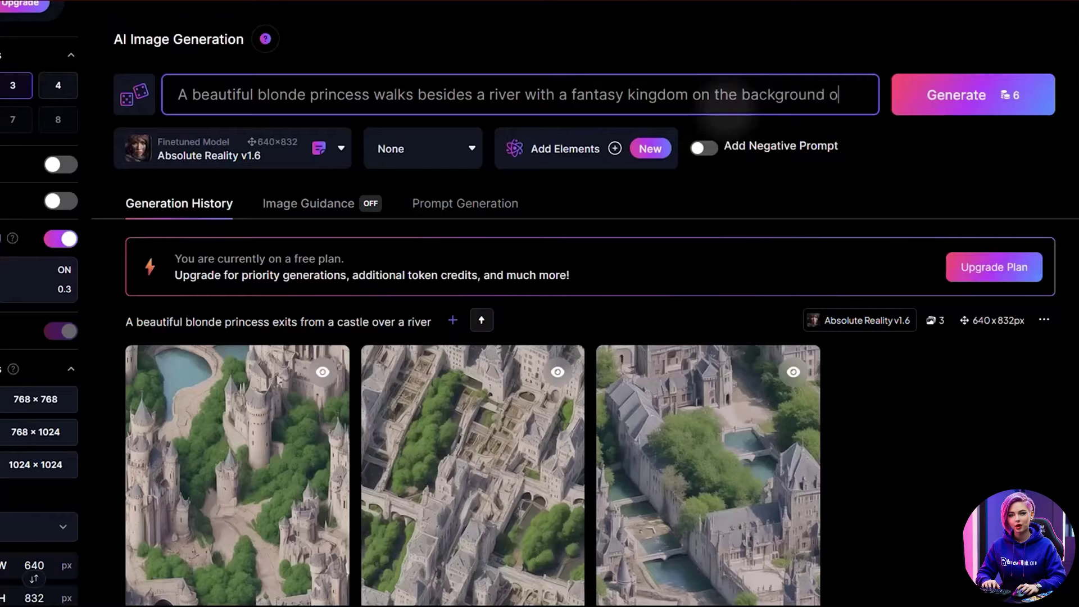
text(sun)
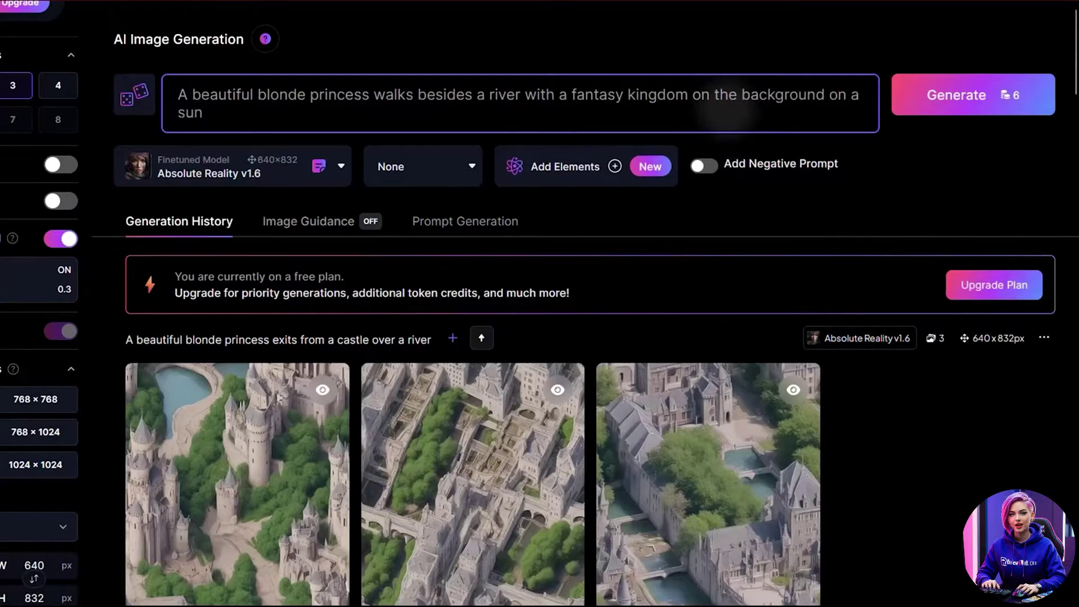
text(ny Spring day. The princess is similing, happy and staring at the beauty of the landscape.)
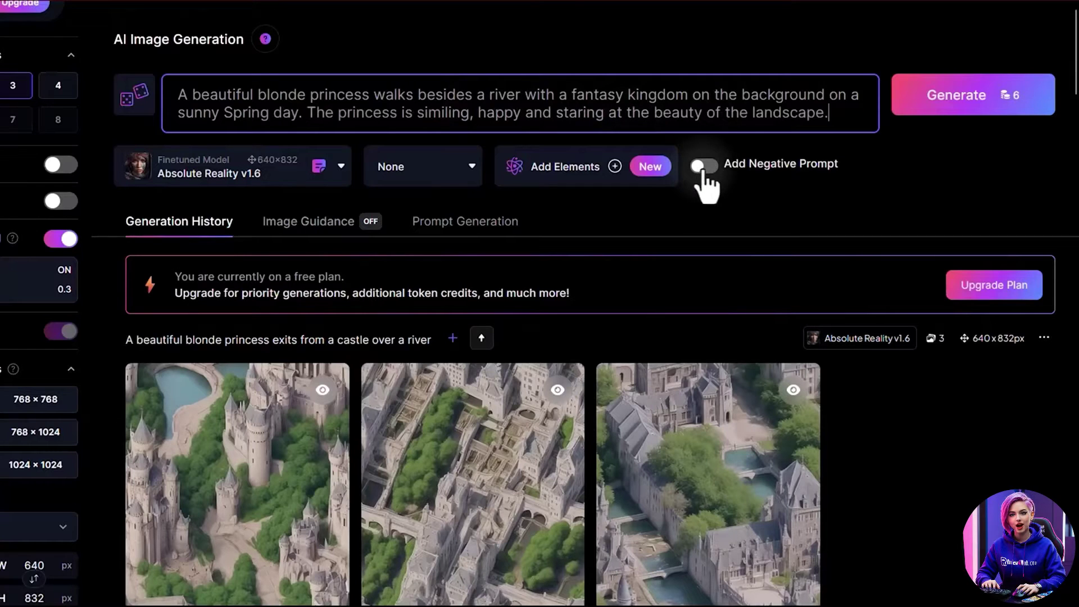
Step: Generate images with the negative prompt "No tiling, blurriness, six fingers, multiple princesses, poorly detailed castle, poorly detailed faces" and open the middle result
click(703, 167)
click(393, 167)
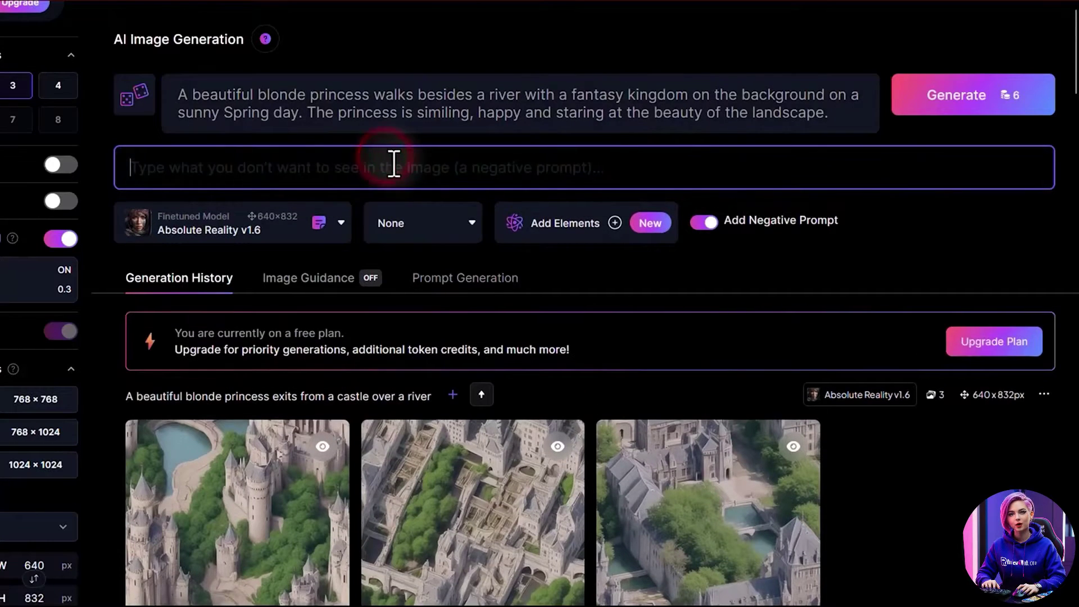
text(No t)
text(ili)
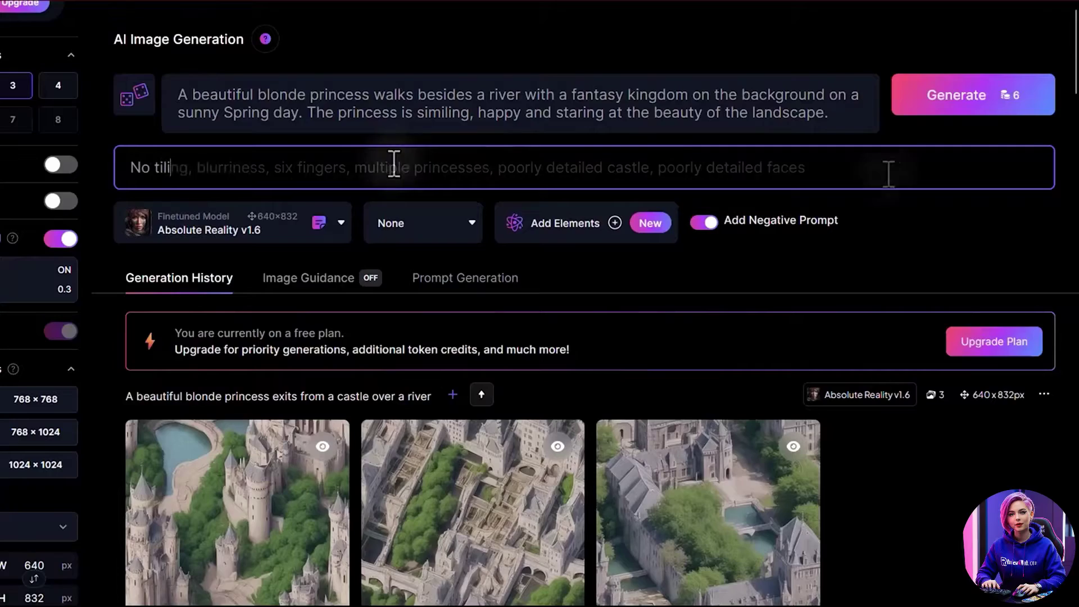
click(974, 94)
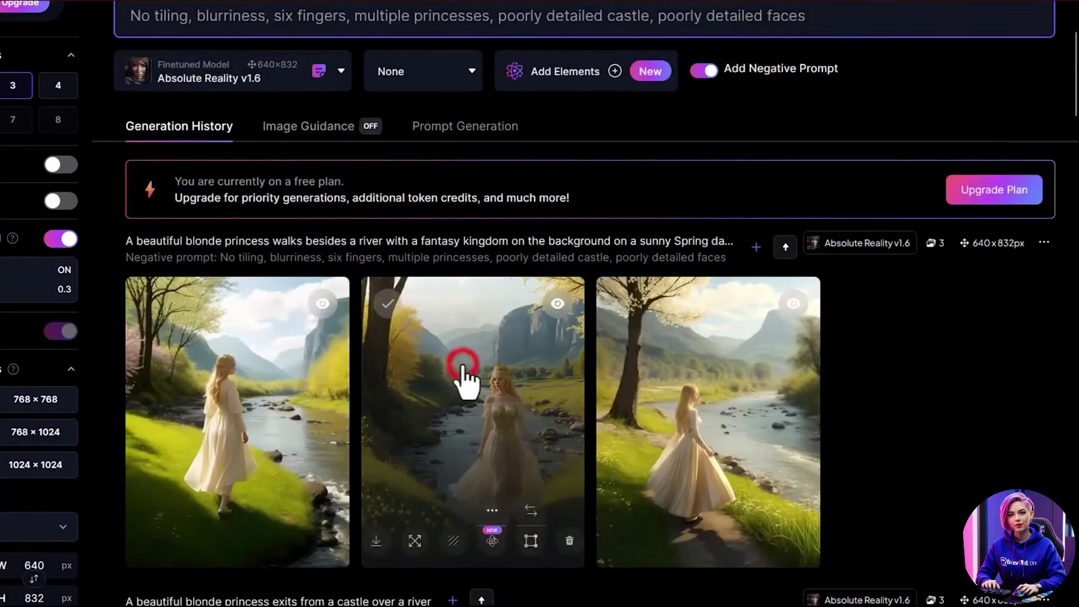
click(462, 371)
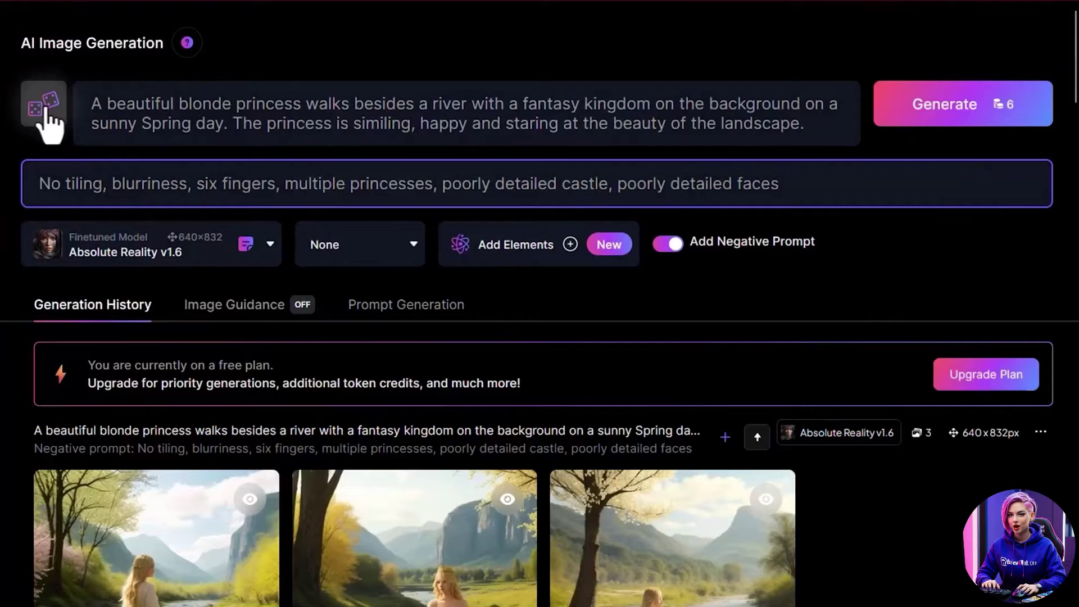
Step: Improve the princess prompt, and generate prompt ideas from "Blonde princess, kingdom castle, natural landscape, river, sunny day"
click(46, 107)
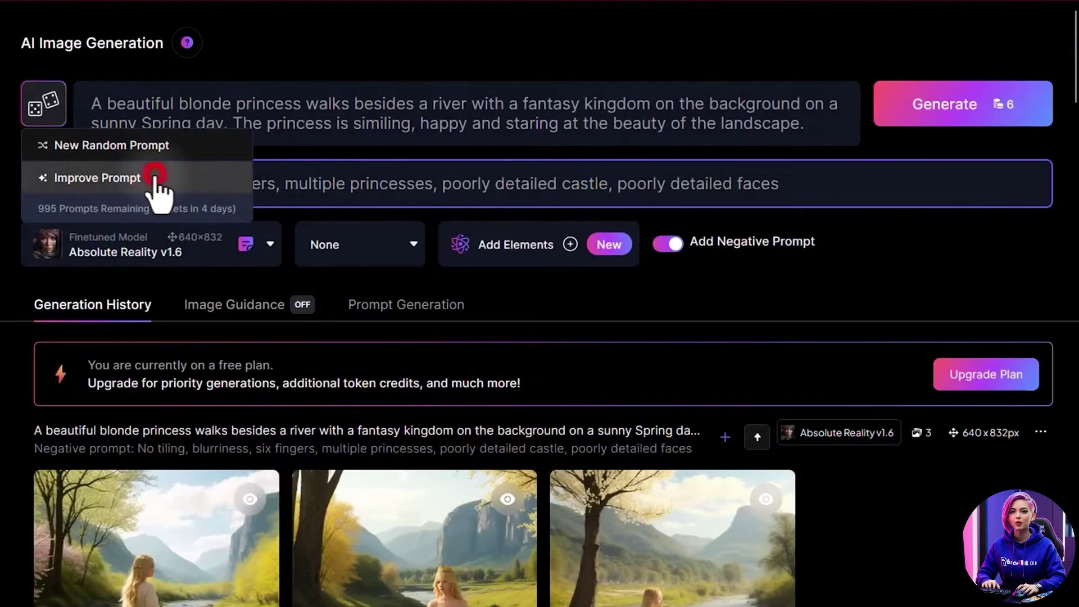
click(158, 186)
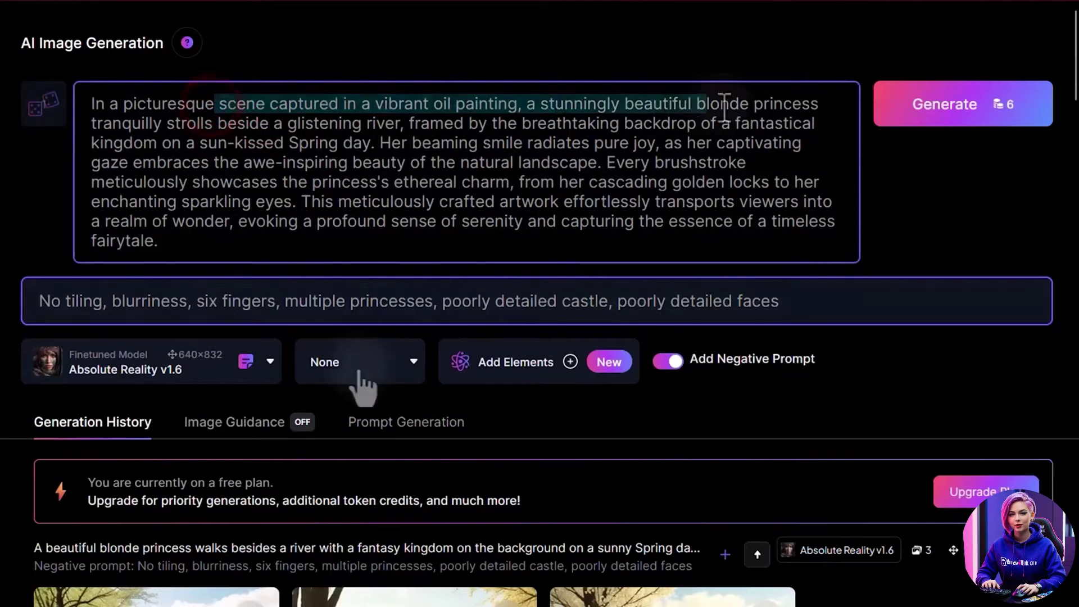
click(405, 424)
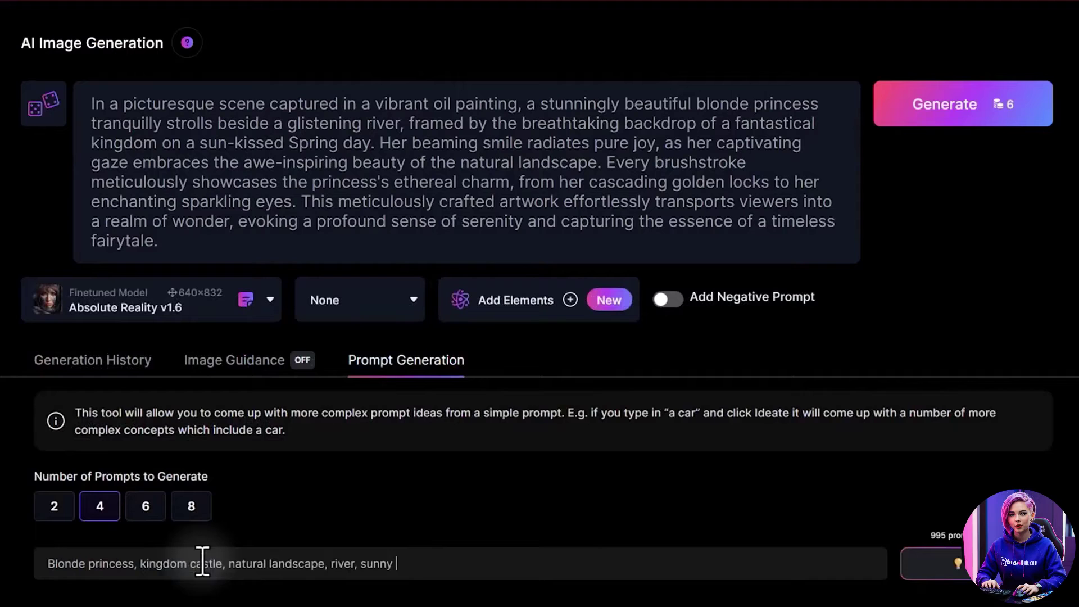
text(day)
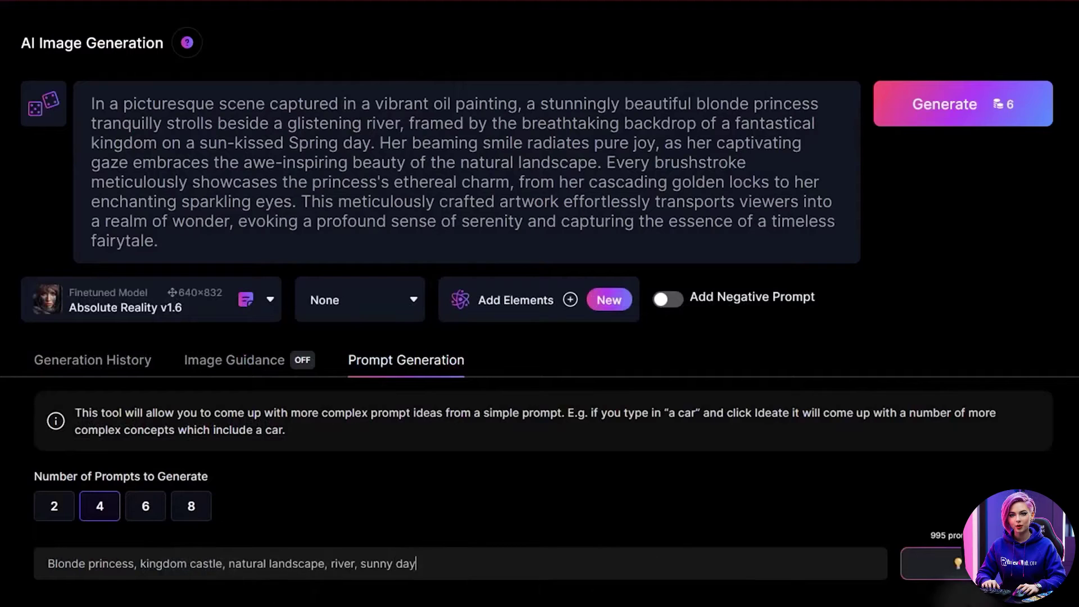
click(978, 570)
scroll(737, 491, down, 5)
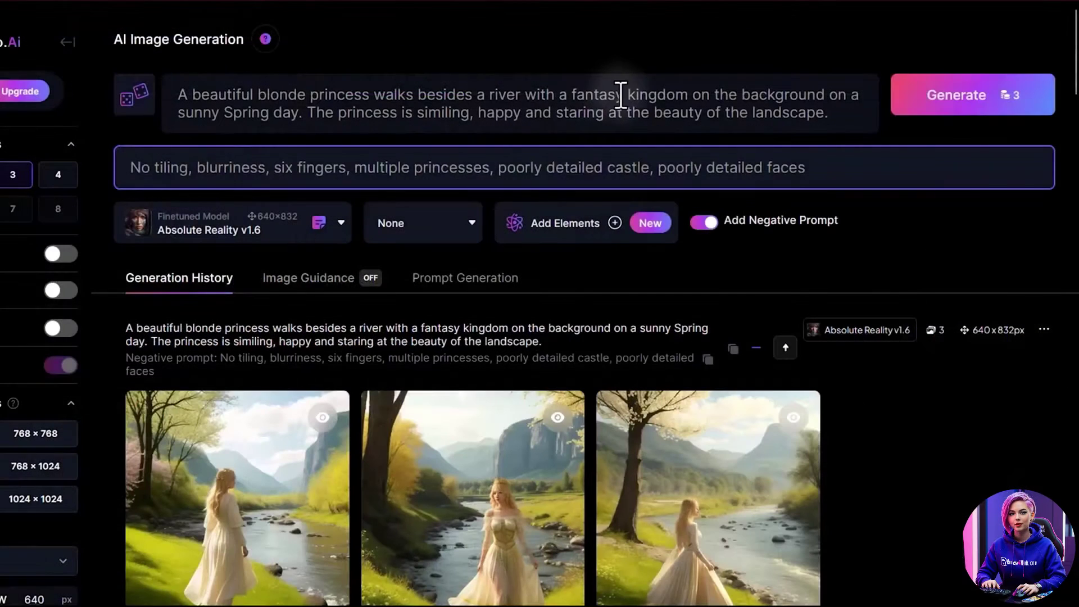
Step: Choose Absolute Reality v1.6 as the finetuned model and view the first image of the princess by the river
click(343, 222)
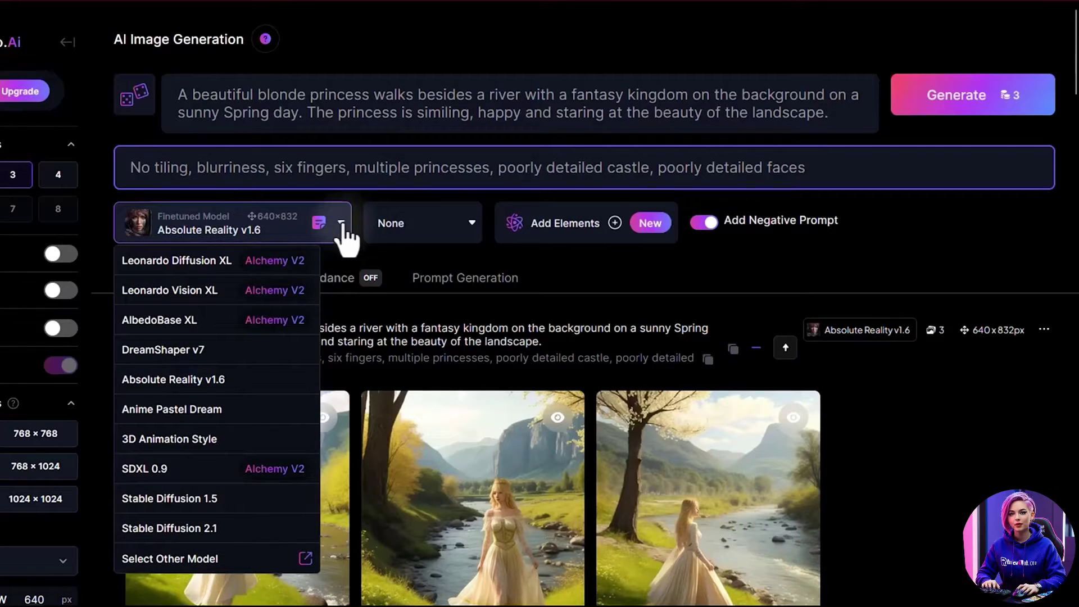
click(241, 388)
scroll(349, 392, down, 3)
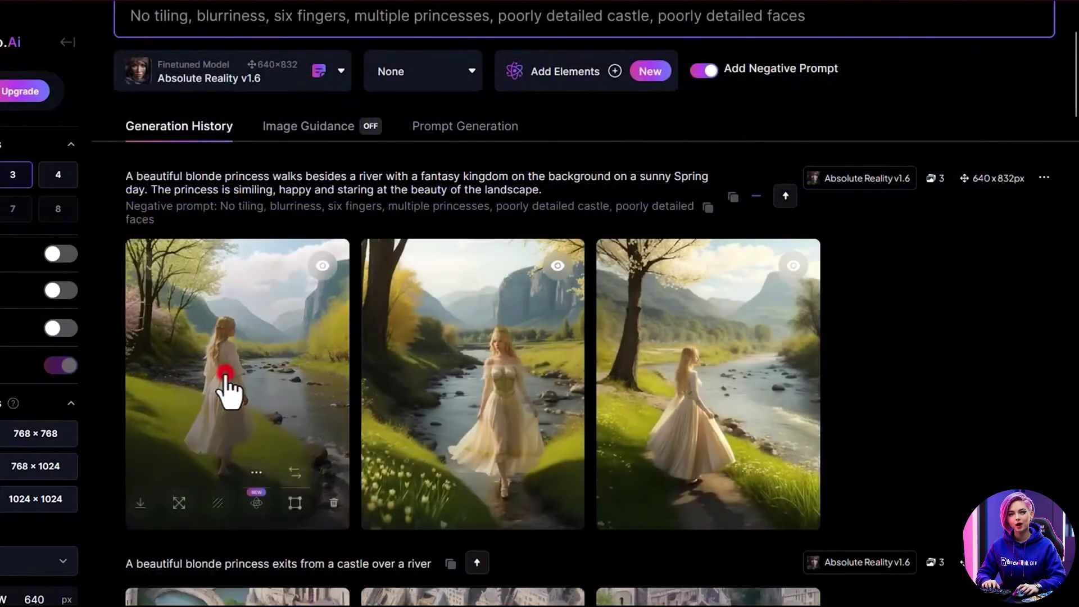
click(221, 381)
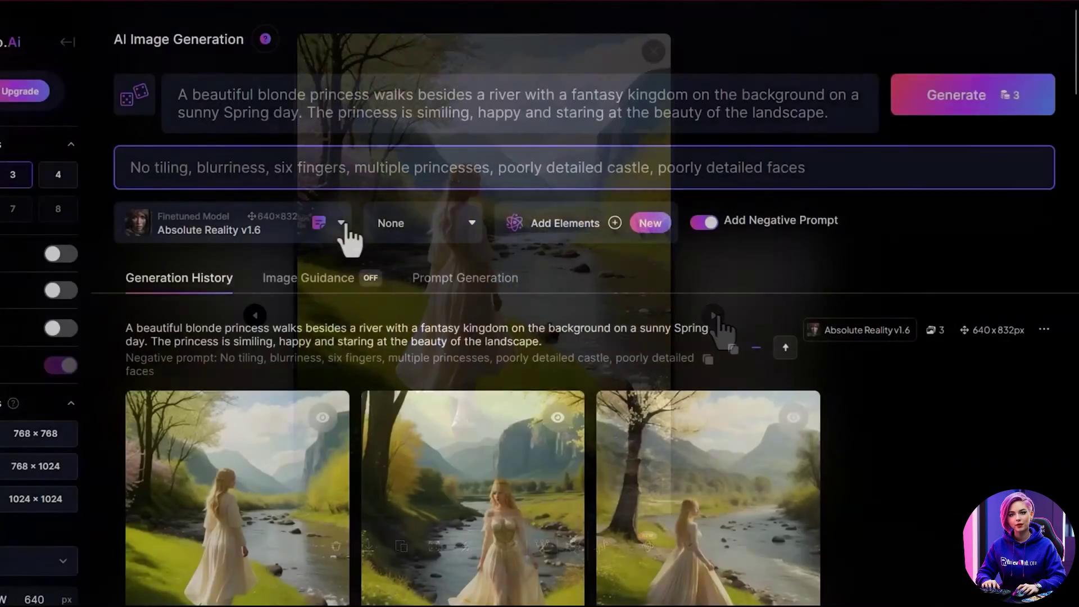
Step: Generate images of the river princess prompt with the DreamShaper v7 model and open the first result
click(343, 228)
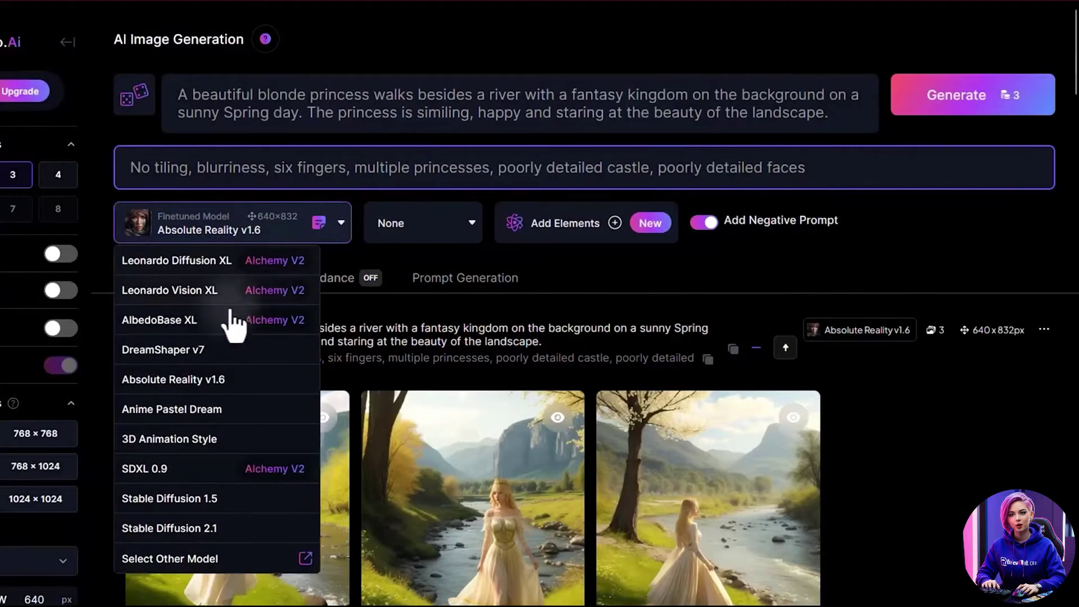
click(203, 351)
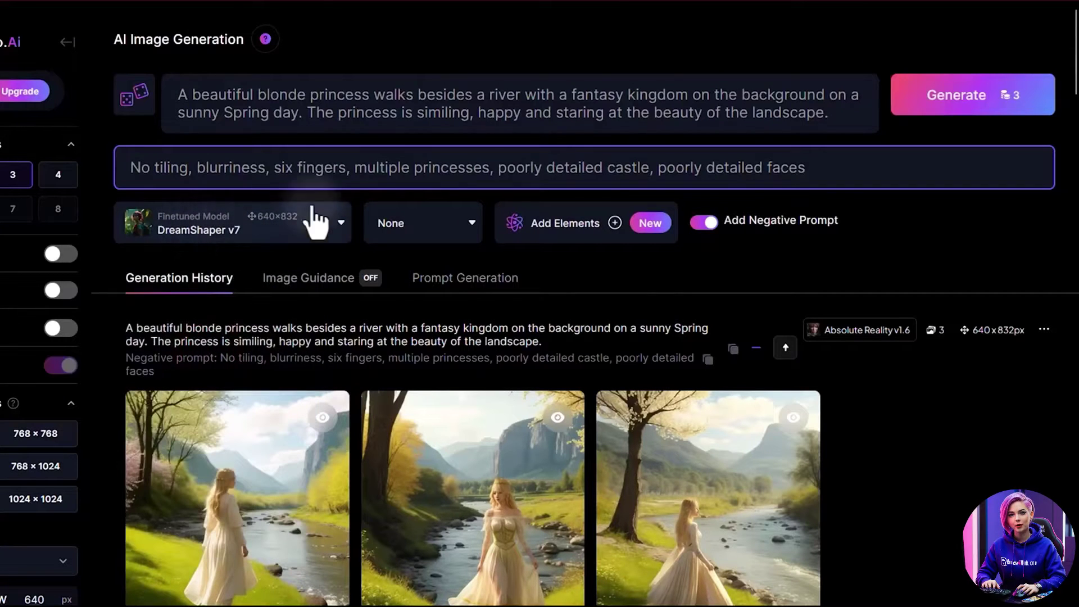
click(976, 100)
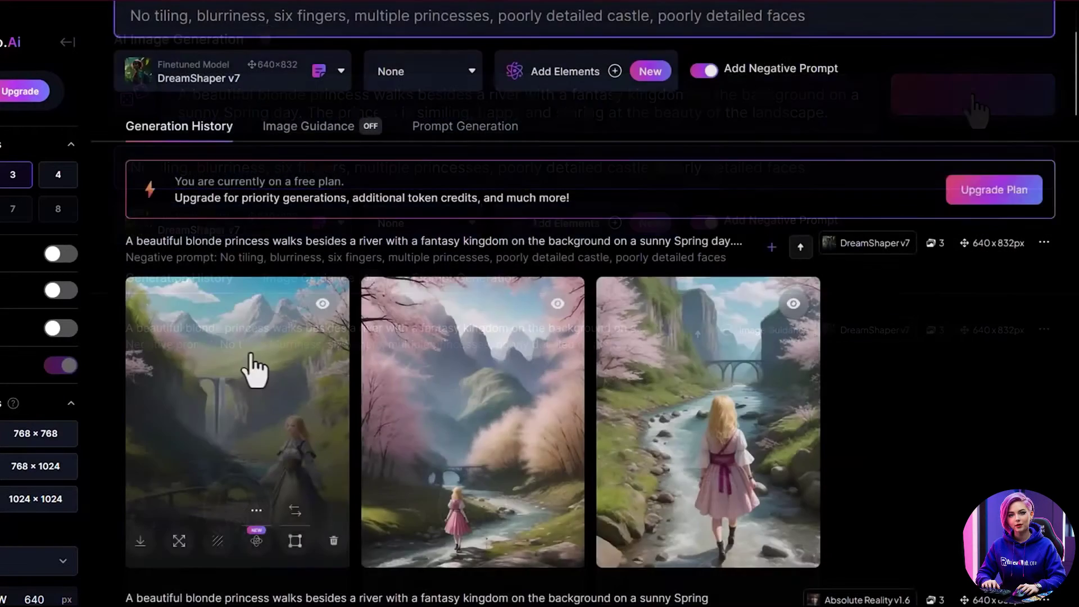
click(246, 350)
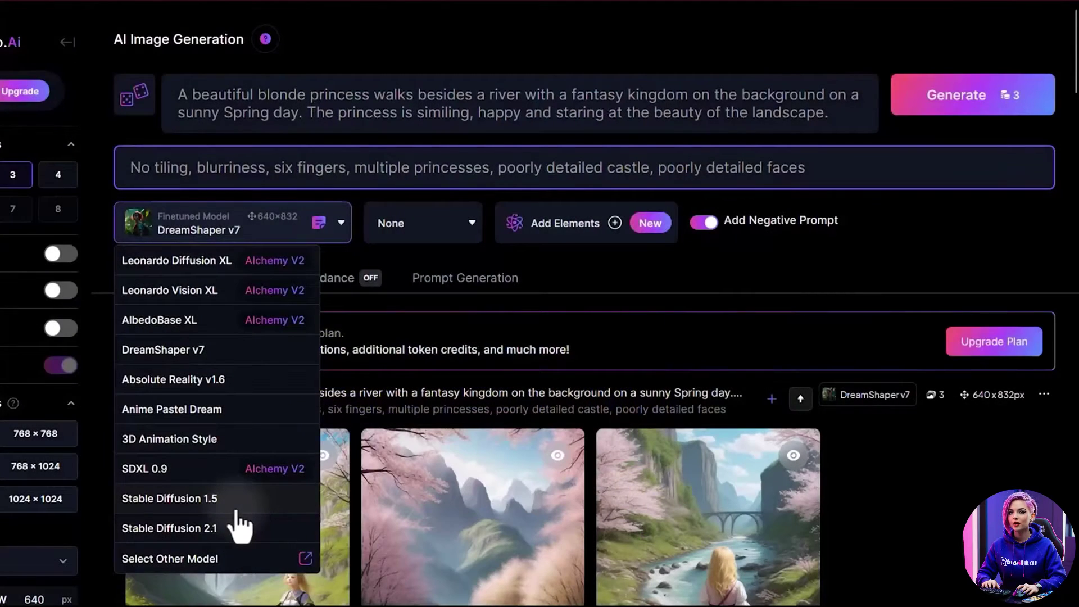
Step: Switch the model to Stable Diffusion 1.5, generate images from the same prompt and open the first result
click(231, 505)
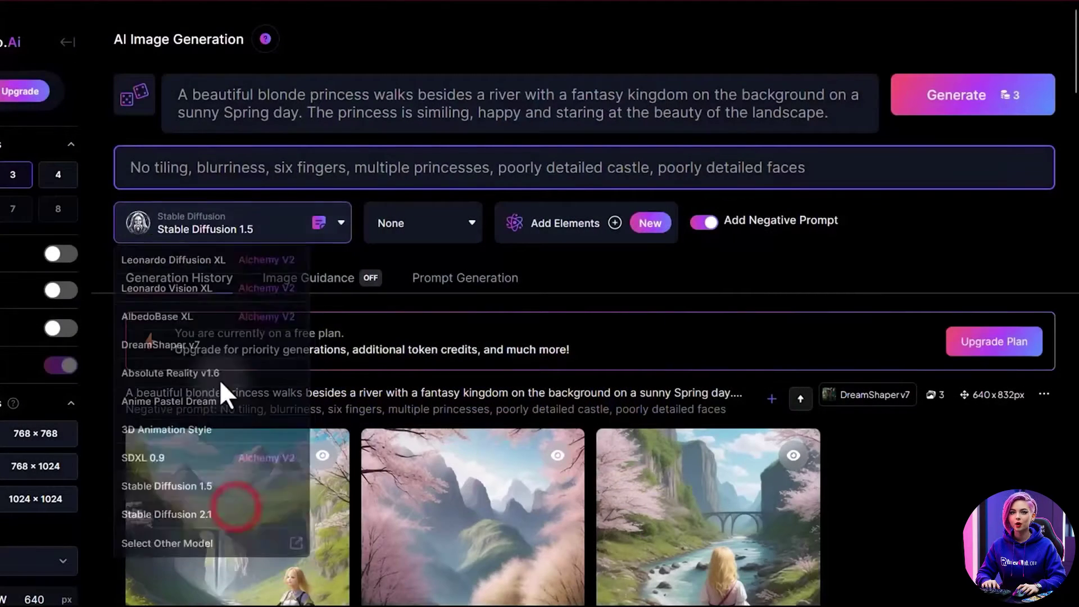
click(977, 92)
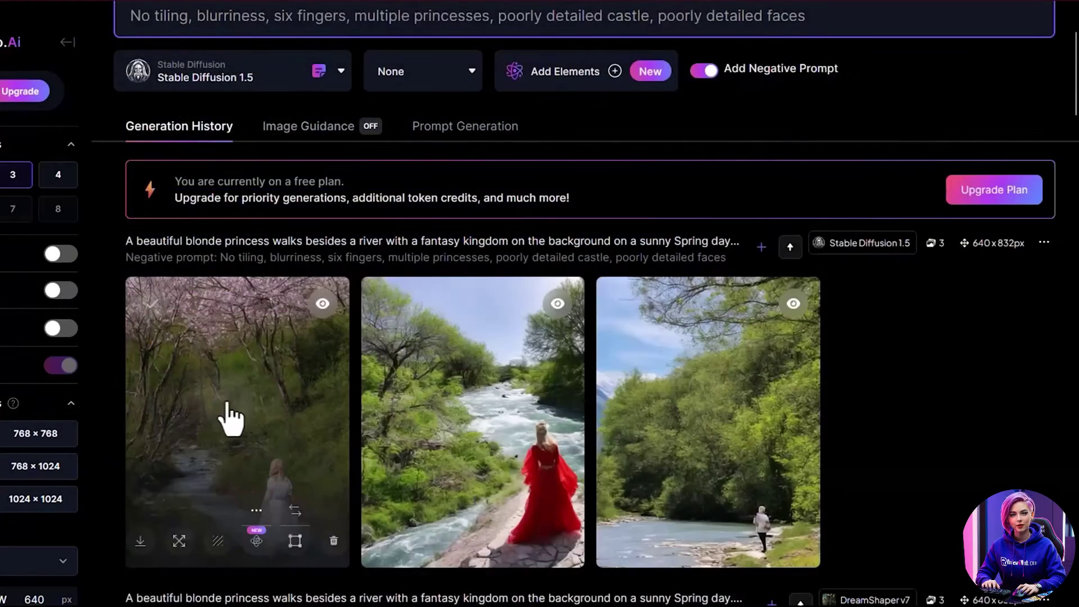
click(222, 400)
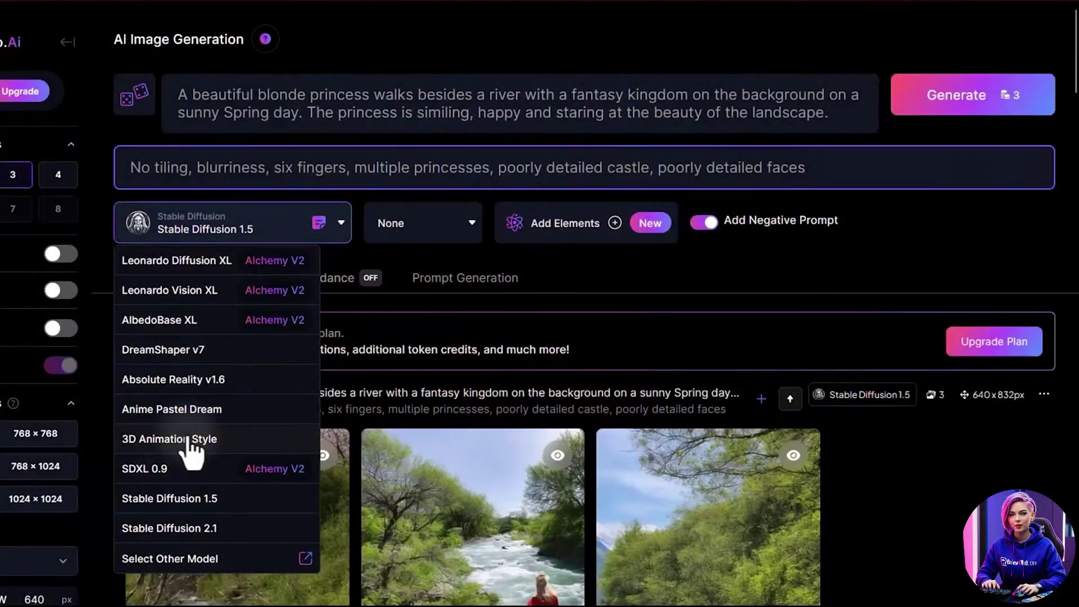
Step: Generate images from the same prompt with the 3D Animation Style model and view the first result enlarged
click(188, 441)
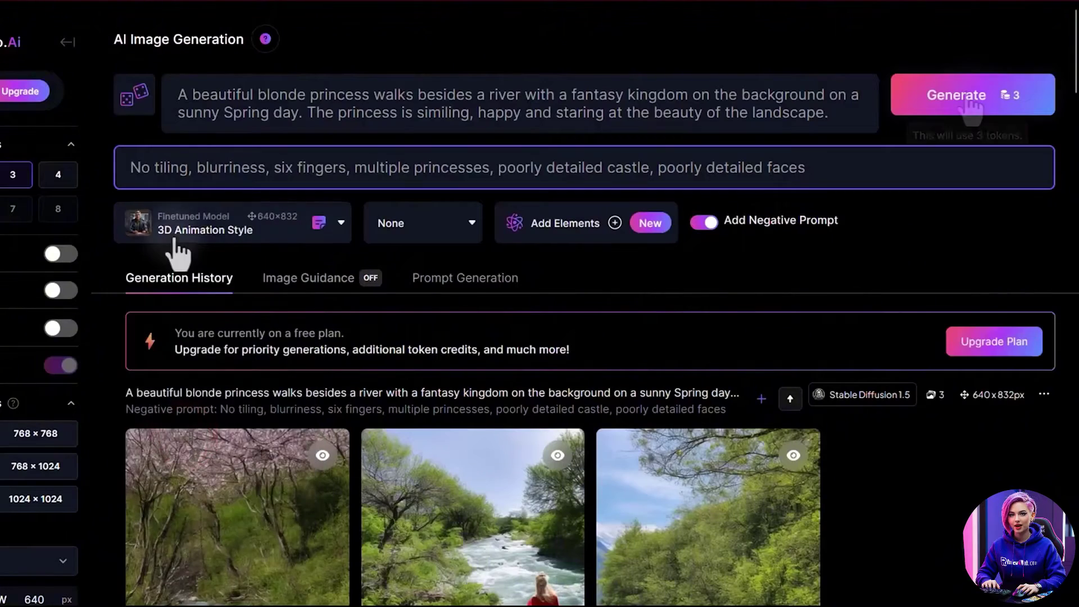
click(964, 97)
scroll(686, 277, down, 4)
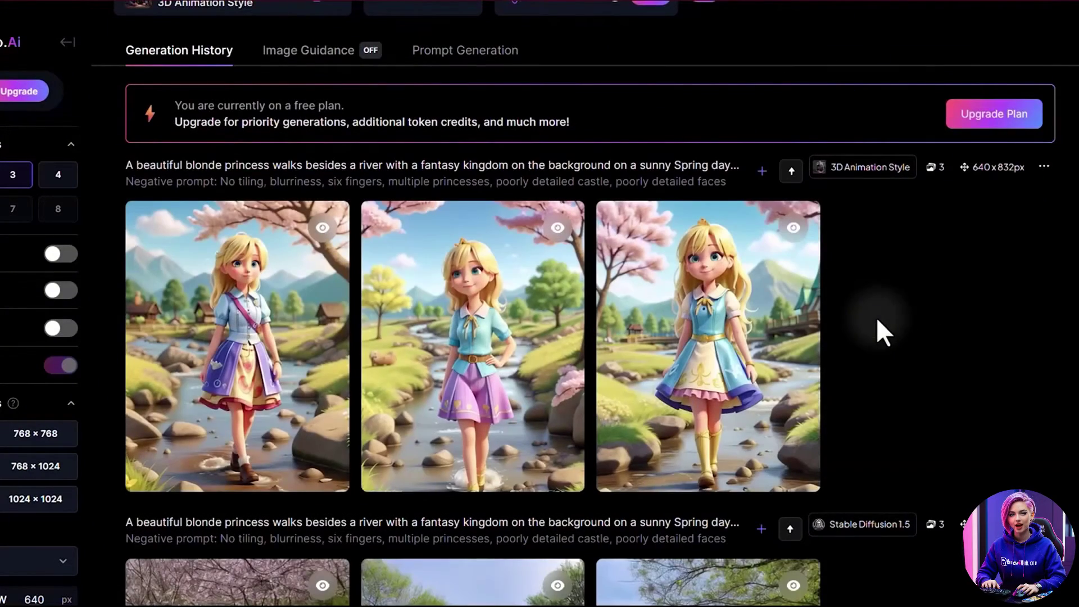
click(236, 346)
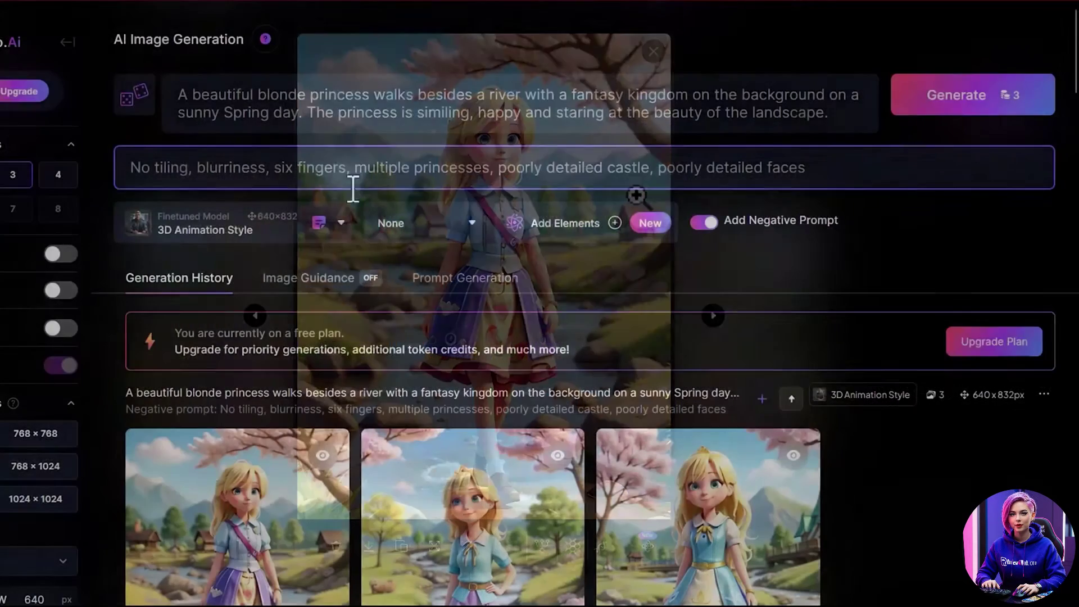
Step: Browse the other platform models and pick Vintage Style Photography as the finetuned model
click(341, 222)
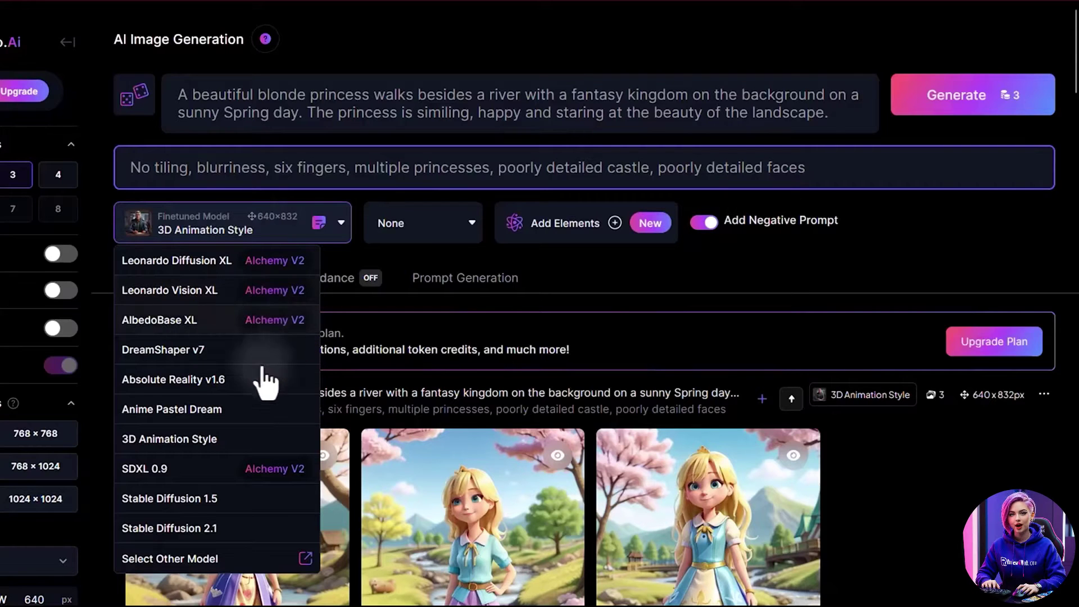
click(305, 559)
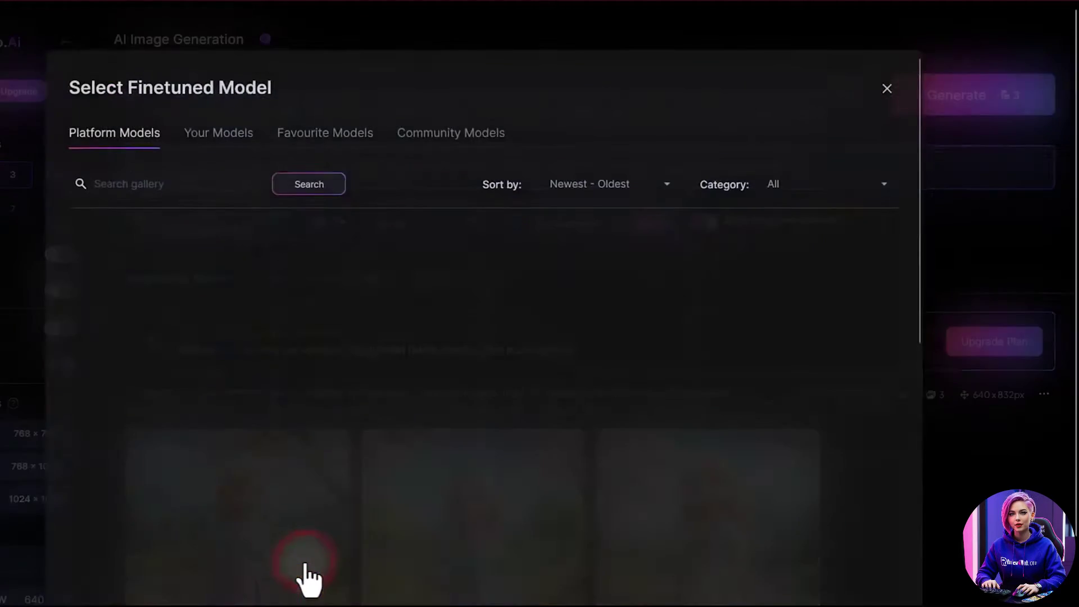
scroll(645, 253, down, 14)
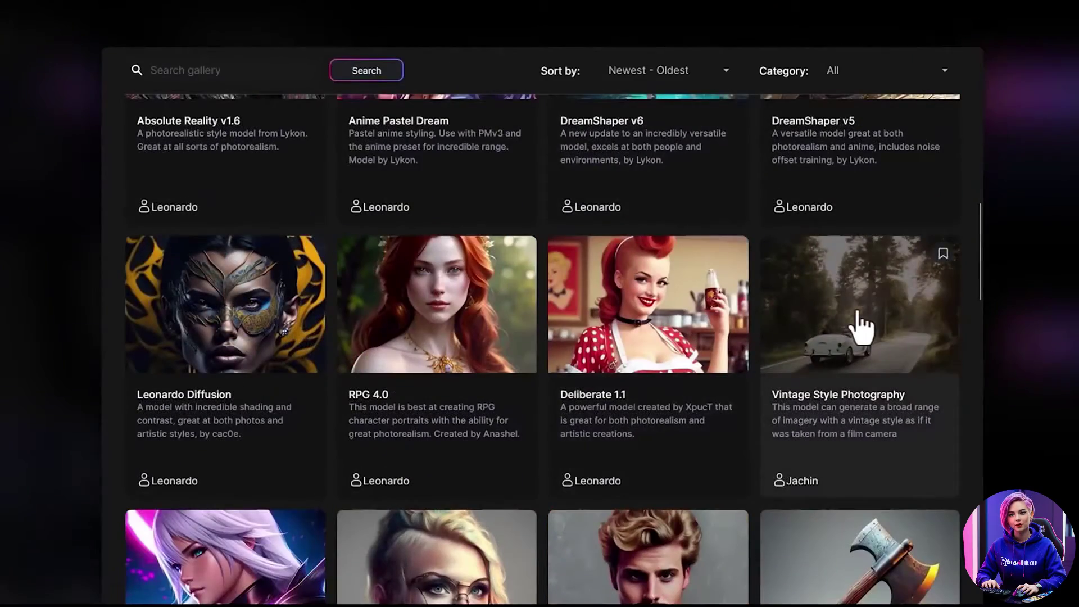
click(860, 326)
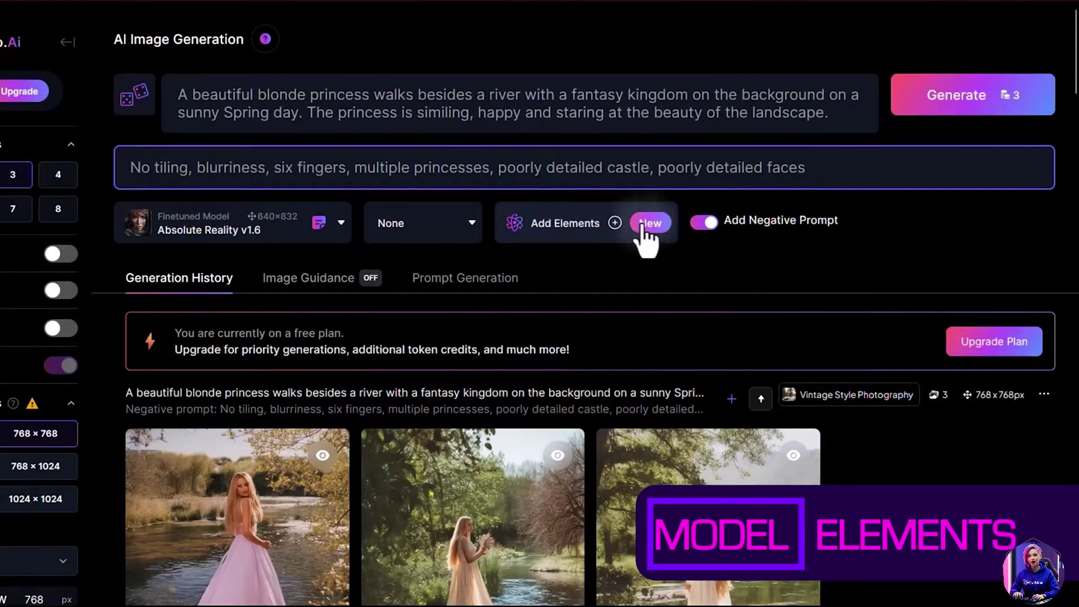
Step: Add the Baroque and Celtic Punk elements to the Absolute Reality v1.6 generation
click(616, 224)
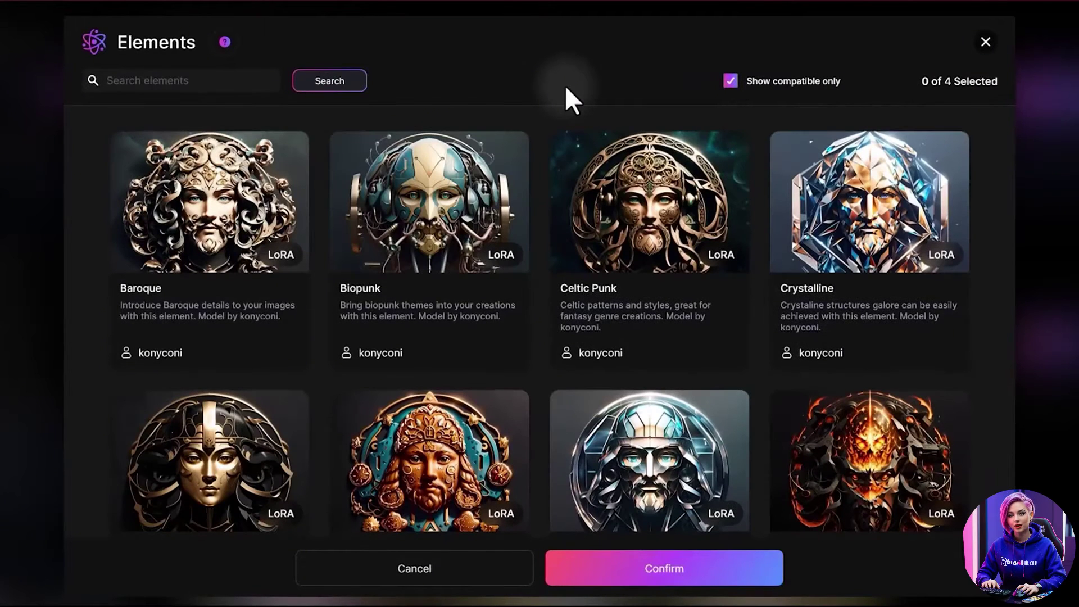
click(232, 204)
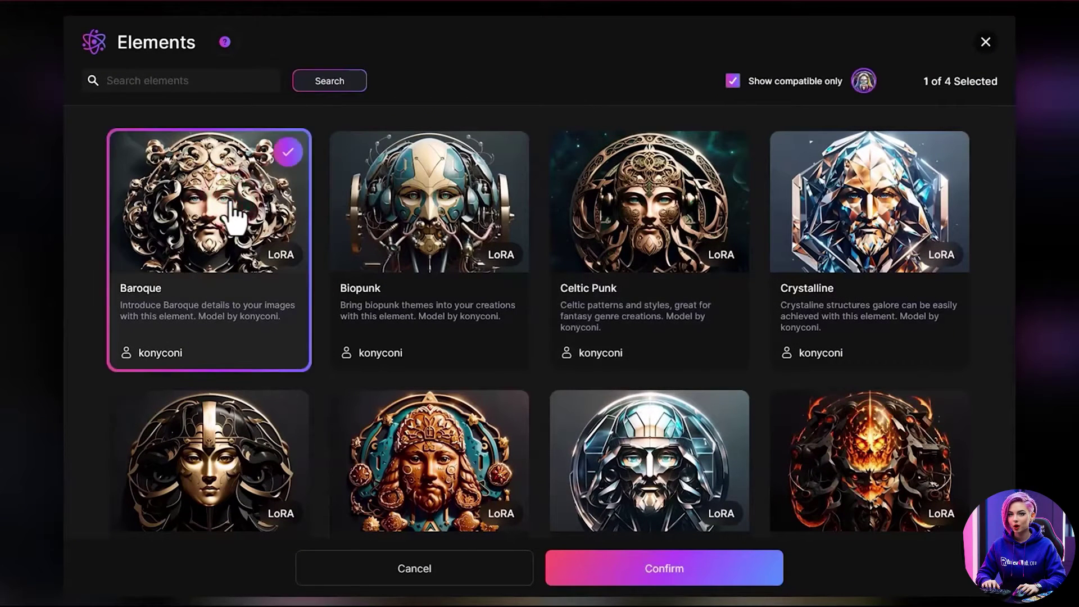
click(647, 214)
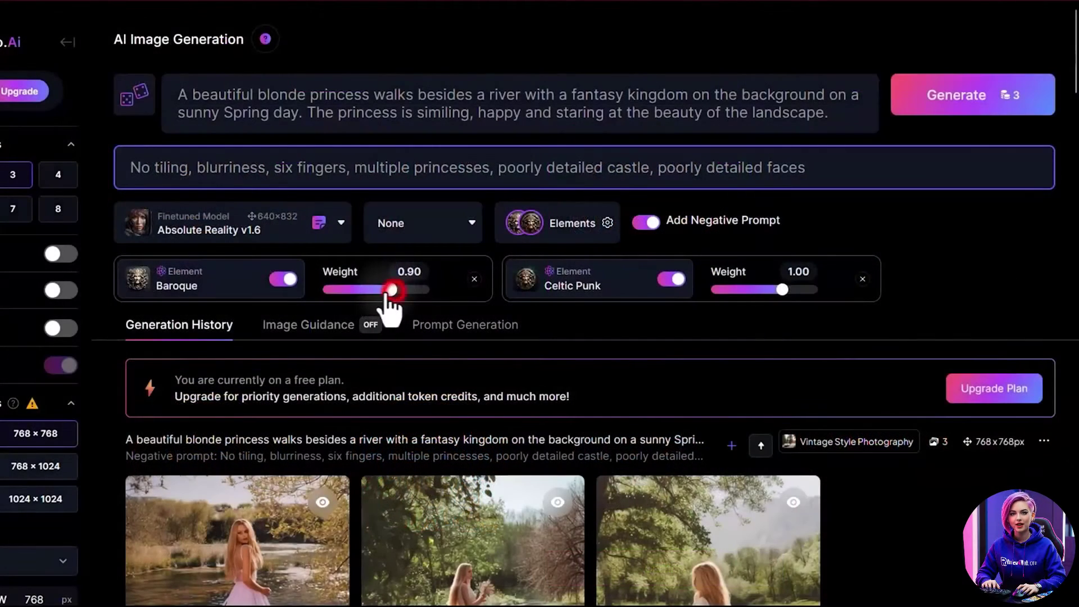
Step: Set the Baroque element's weight to 0.50, then generate images and open the first result
drag(393, 289, 347, 290)
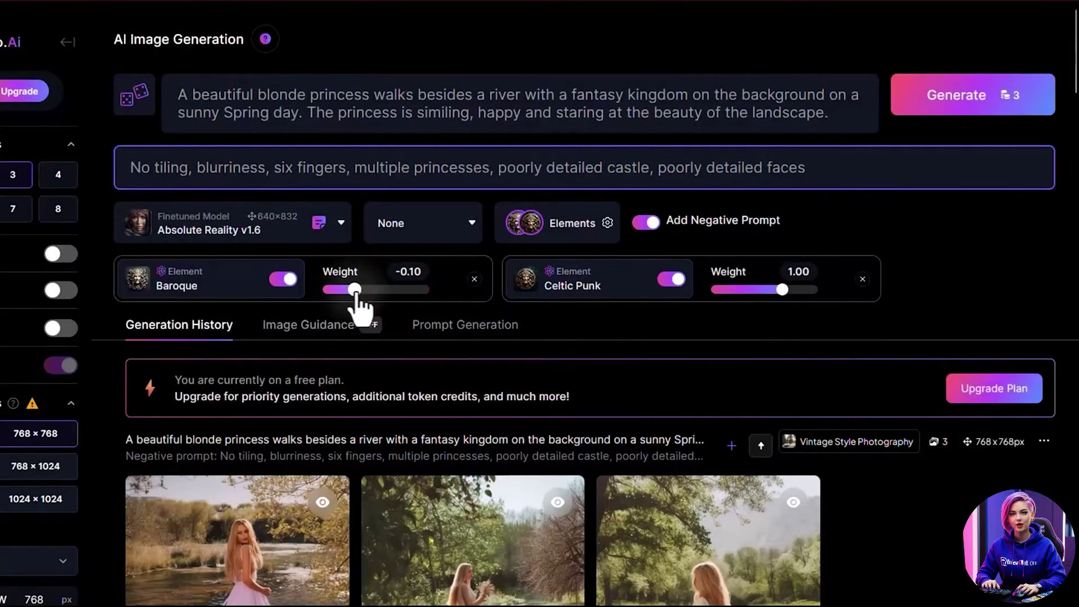
click(965, 102)
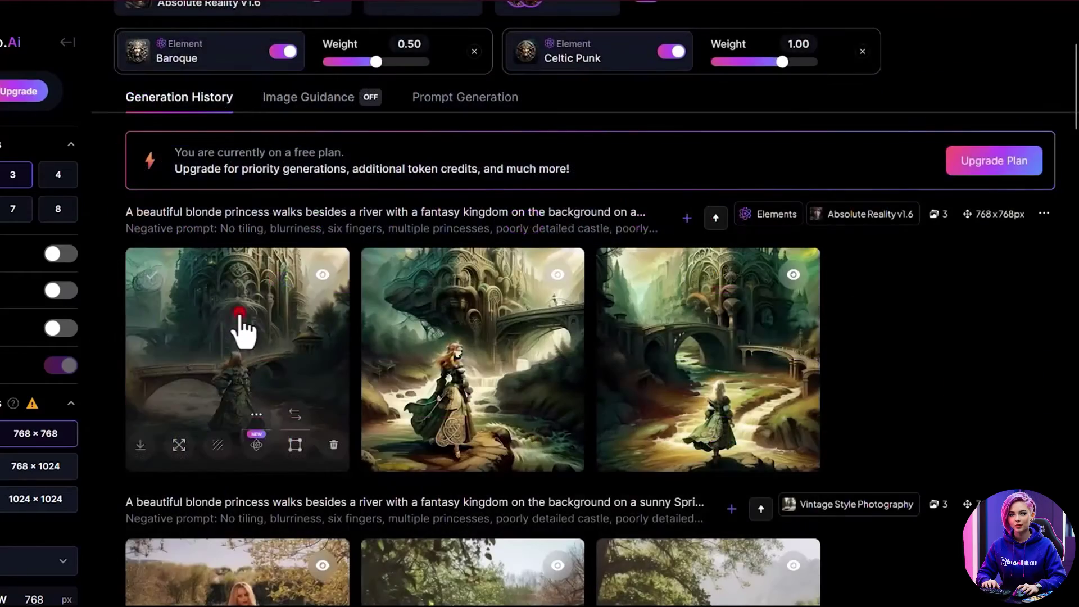
click(240, 318)
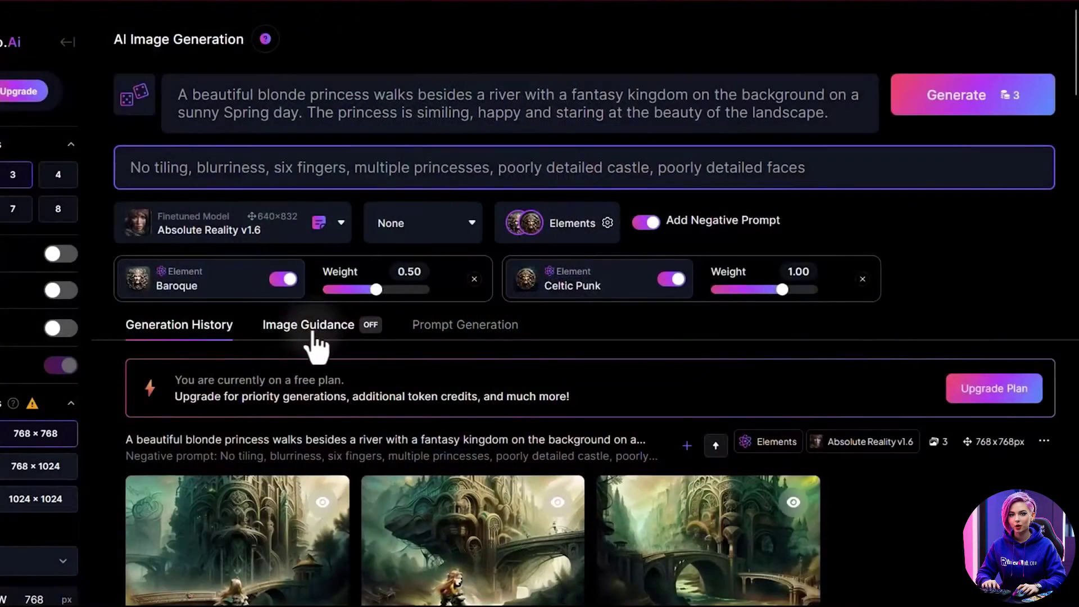
Step: Turn on Image to Image guidance and upload the palace photo IMG_20200605_155302.jpg as its source image
click(313, 328)
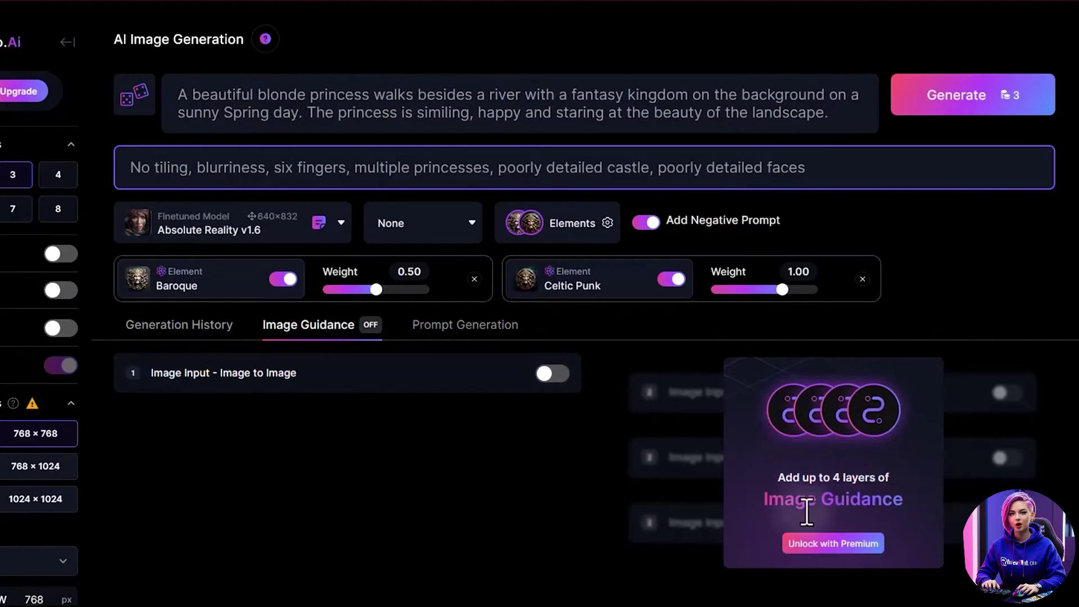
click(551, 374)
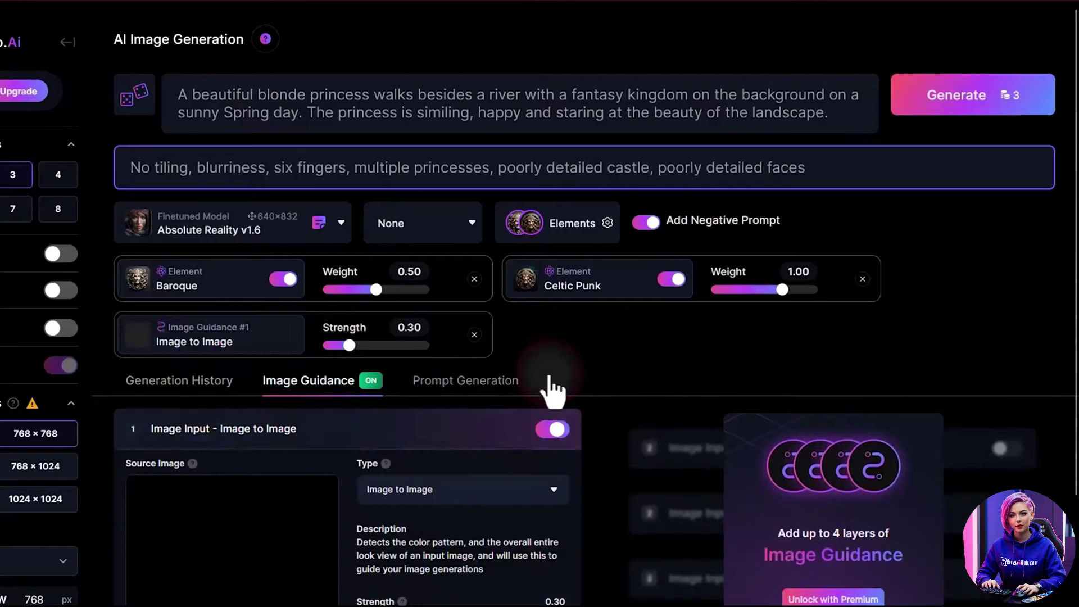
scroll(548, 382, down, 3)
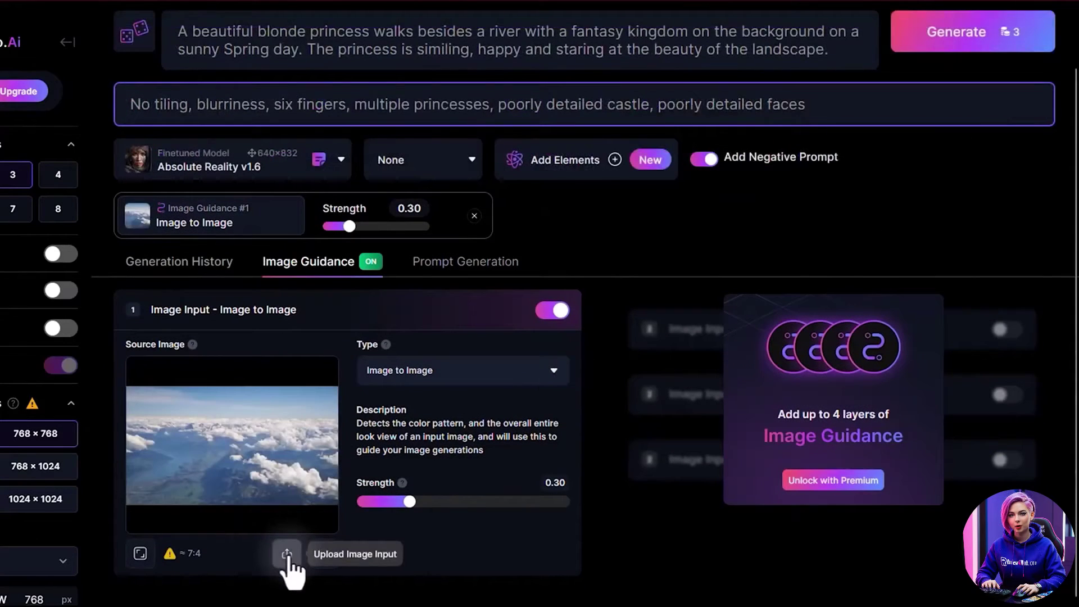
click(286, 554)
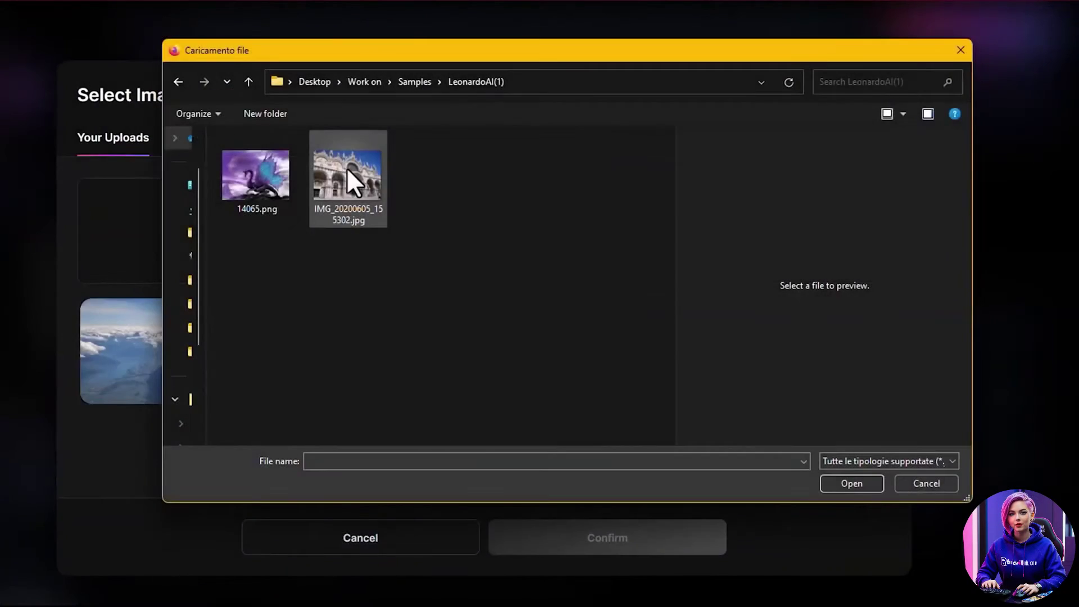
click(350, 175)
click(852, 483)
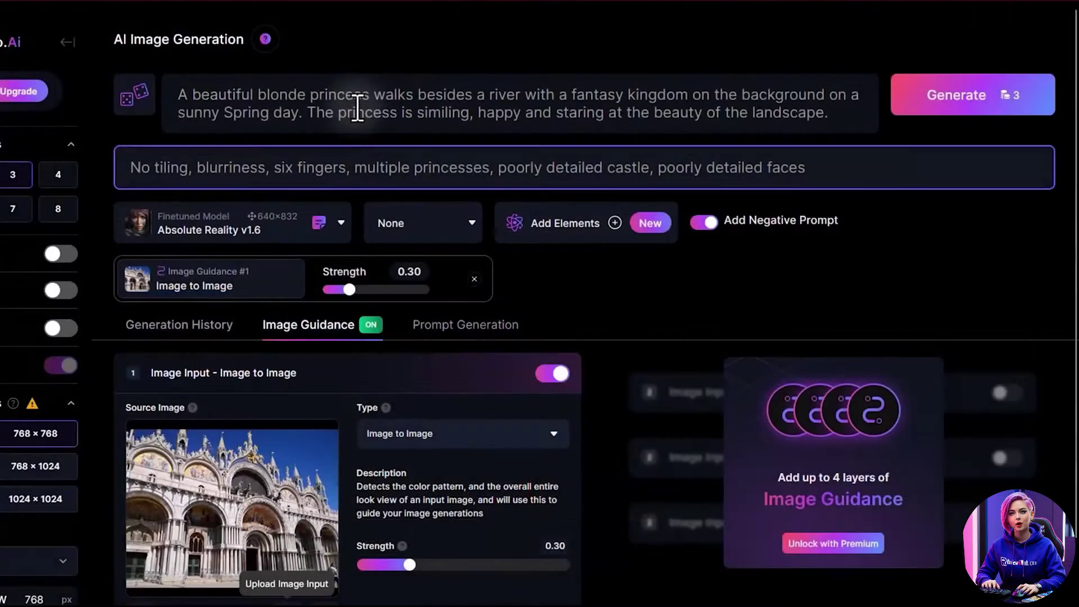
Step: Rewrite the prompt so the princess walks out of the doors of a palace on a sunny Spring day, staring at the beauty of the palace
click(548, 110)
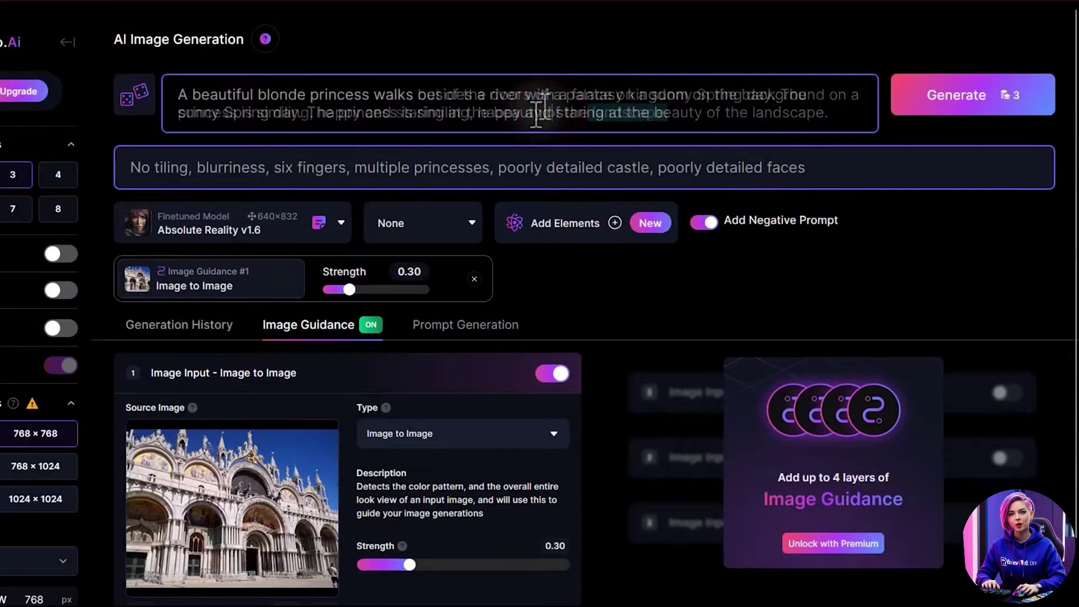
drag(677, 115, 588, 115)
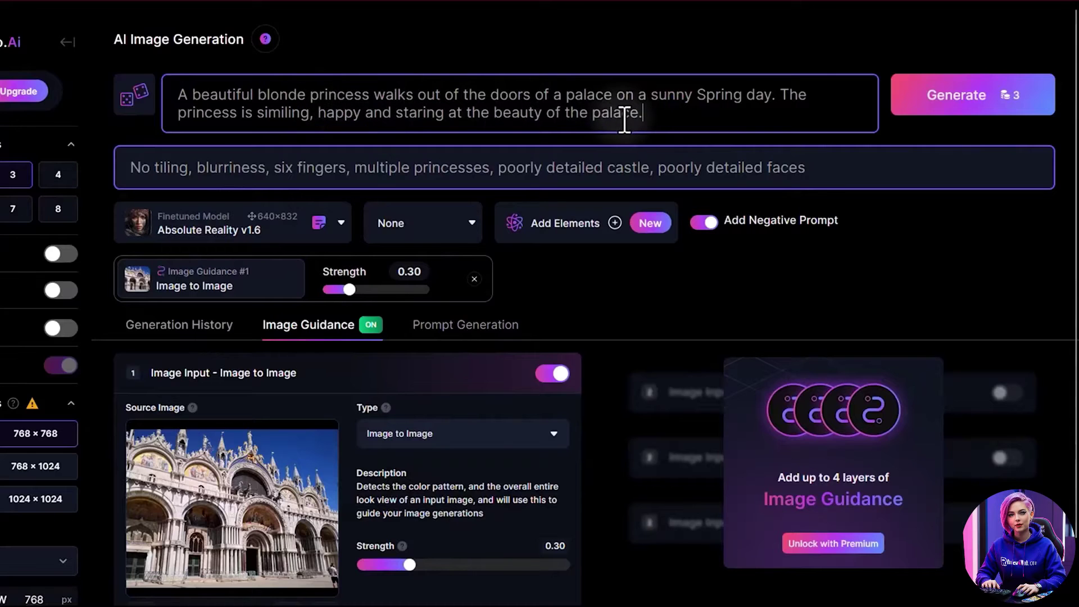
Step: Keep the Image to Image guidance type, raise its strength to 0.86, generate the images and open the second result
scroll(624, 120, down, 1)
click(451, 368)
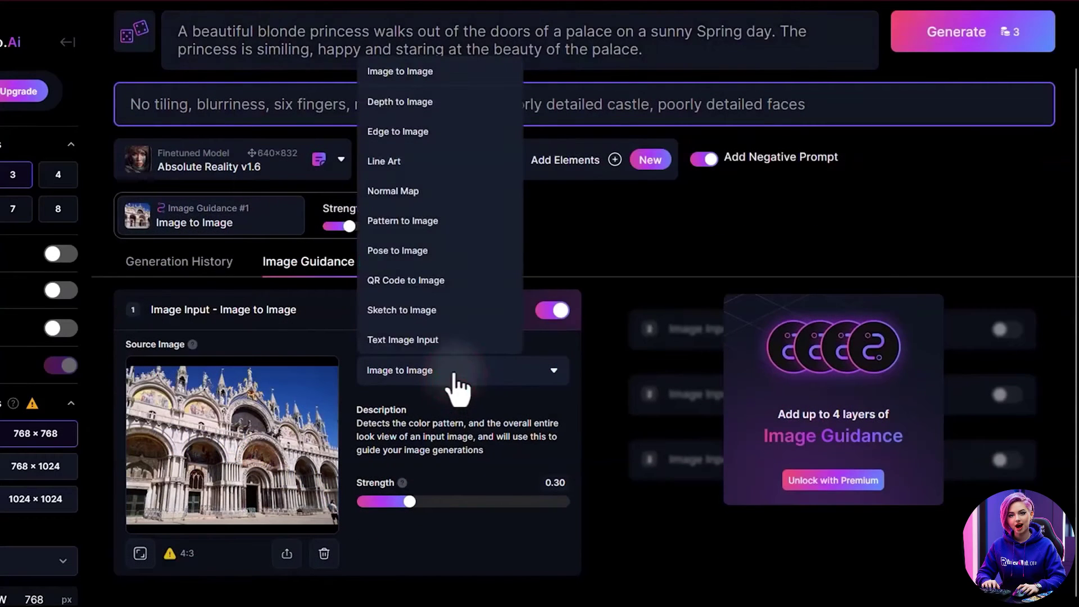
click(458, 74)
drag(410, 501, 559, 501)
scroll(1000, 132, up, 1)
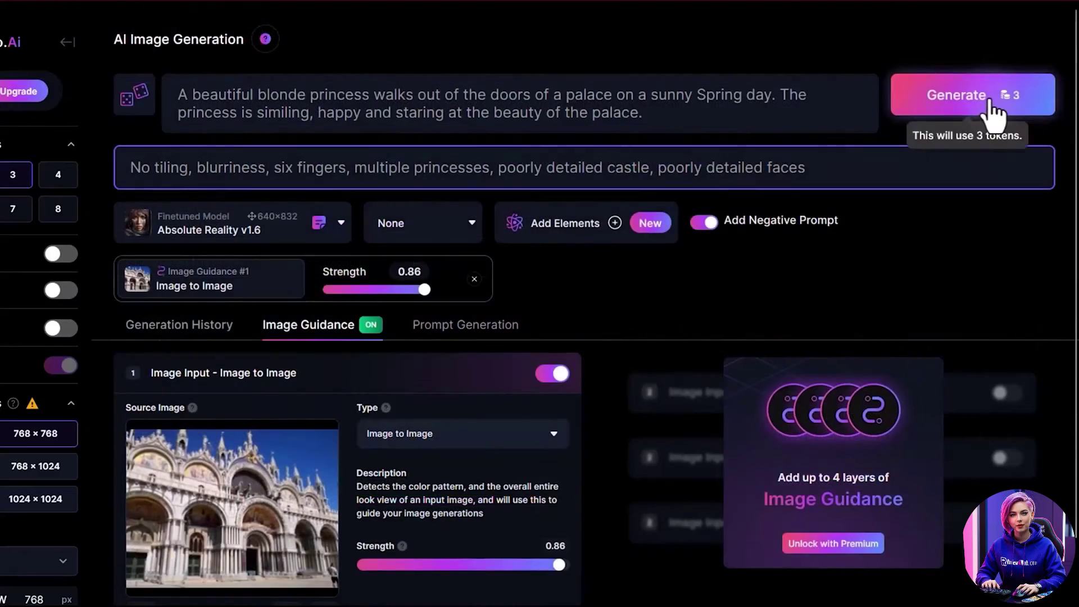
click(990, 95)
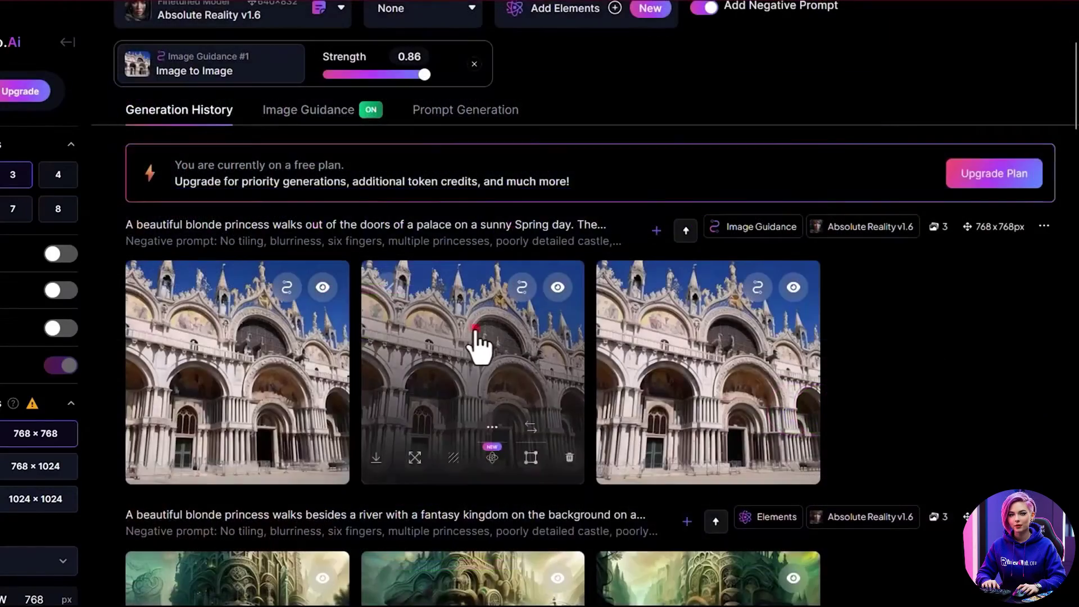
click(475, 344)
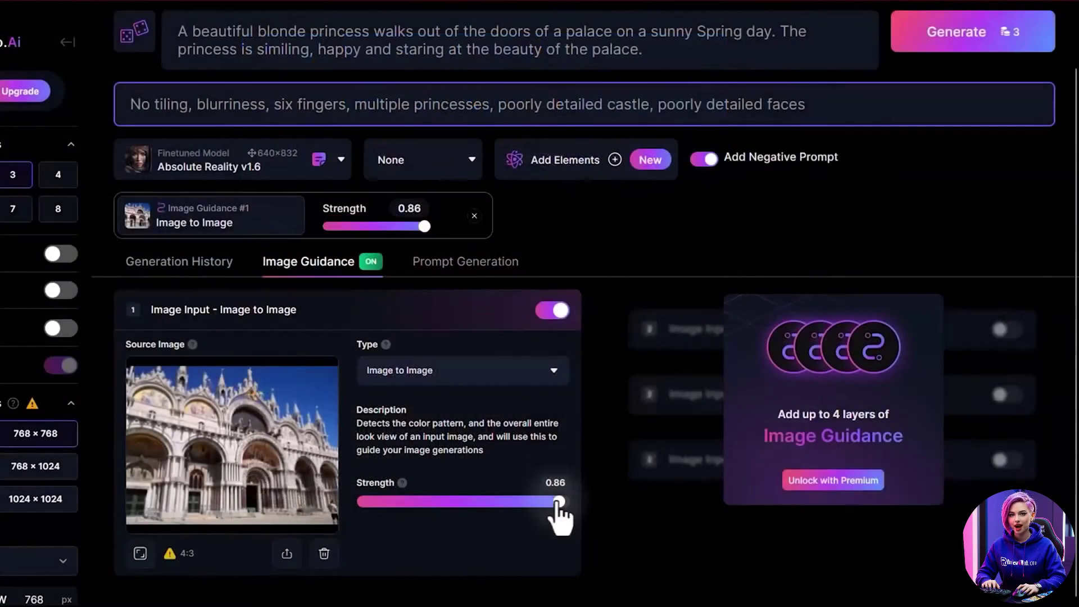
Step: Lower the Image to Image strength to 0.24, regenerate the palace images and open the first result
drag(558, 501, 394, 493)
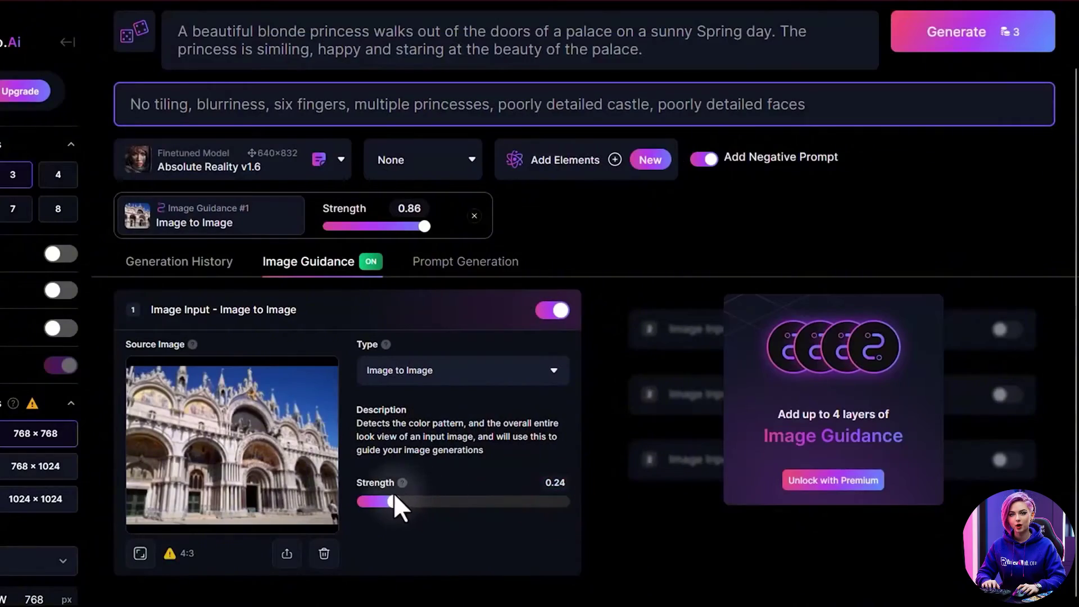
scroll(675, 281, up, 1)
click(981, 101)
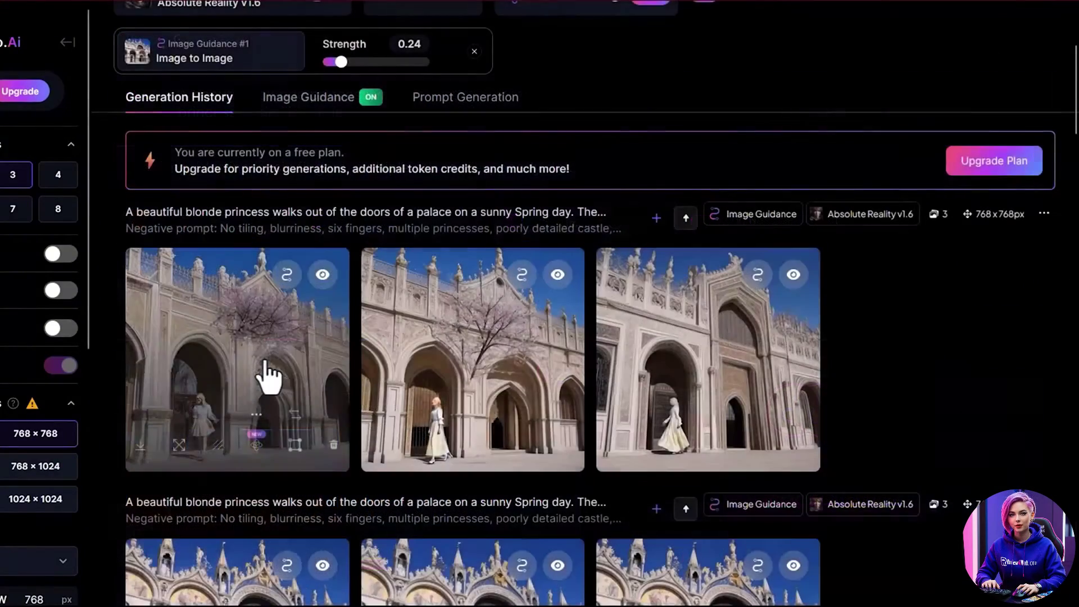
click(265, 371)
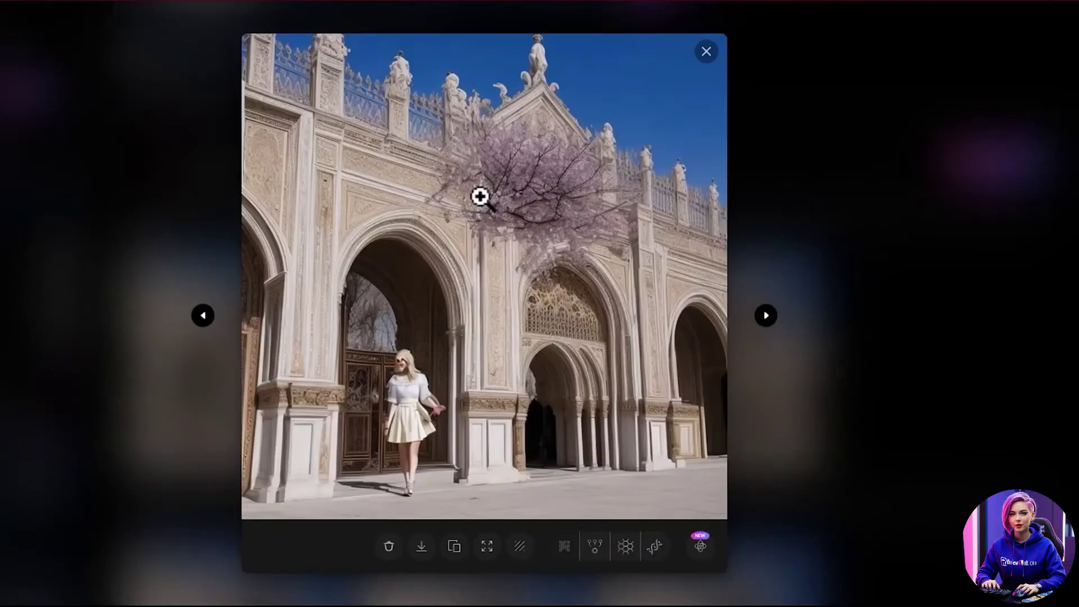
click(871, 169)
Step: Unzoom the third green-dress princess image from the river generation and display its unzoomed version
scroll(890, 170, down, 7)
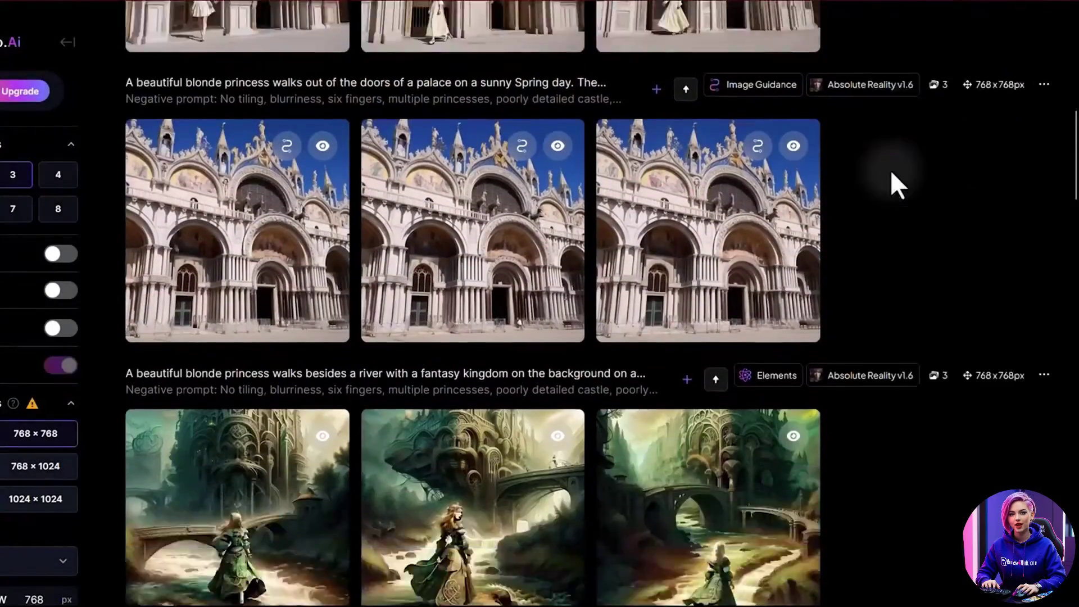
scroll(955, 164, down, 3)
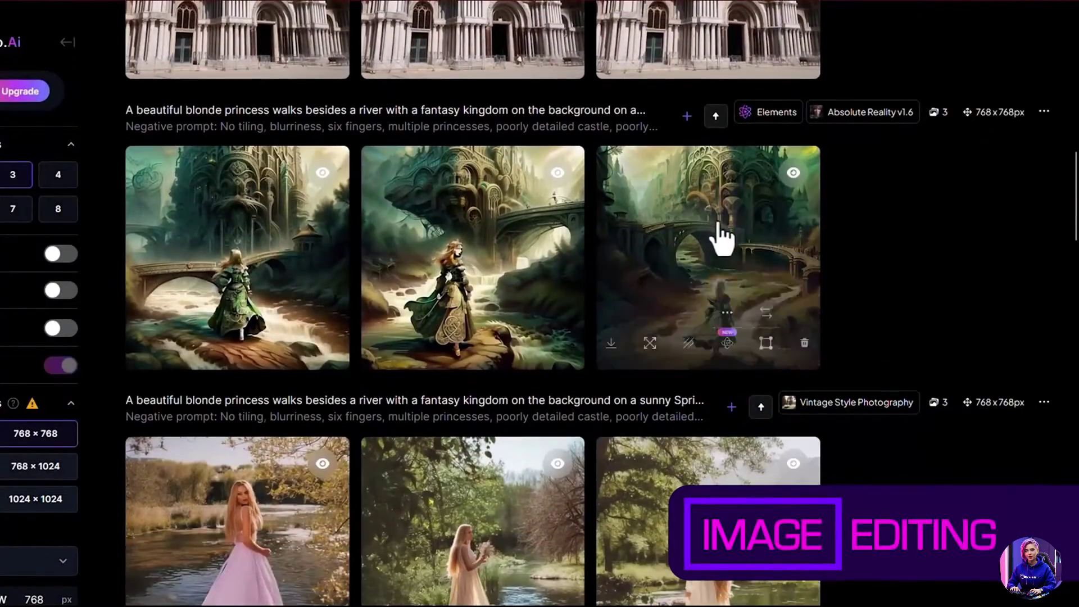
click(720, 236)
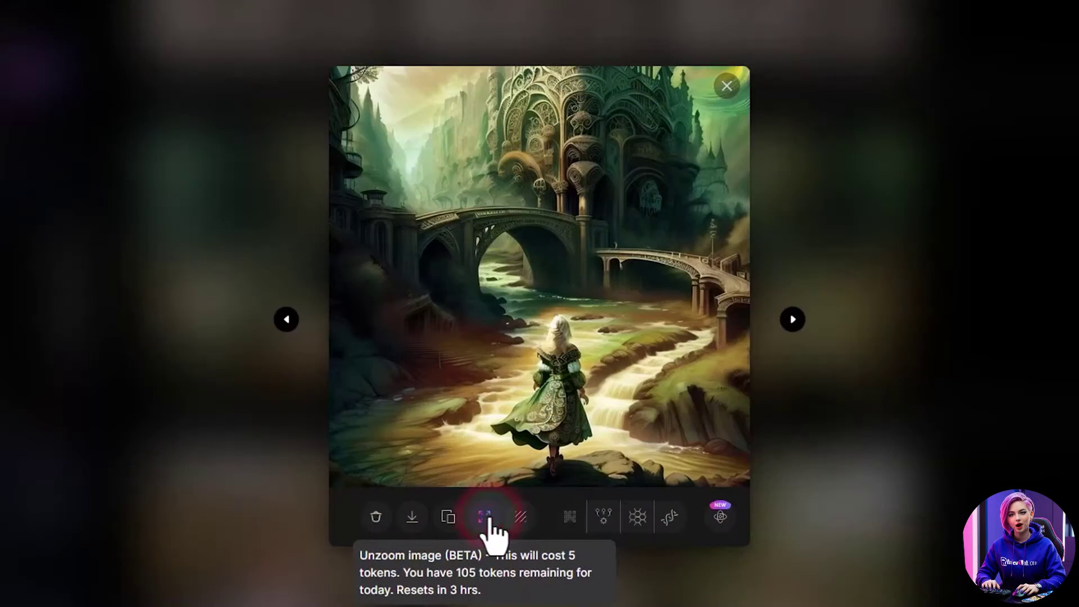
click(486, 523)
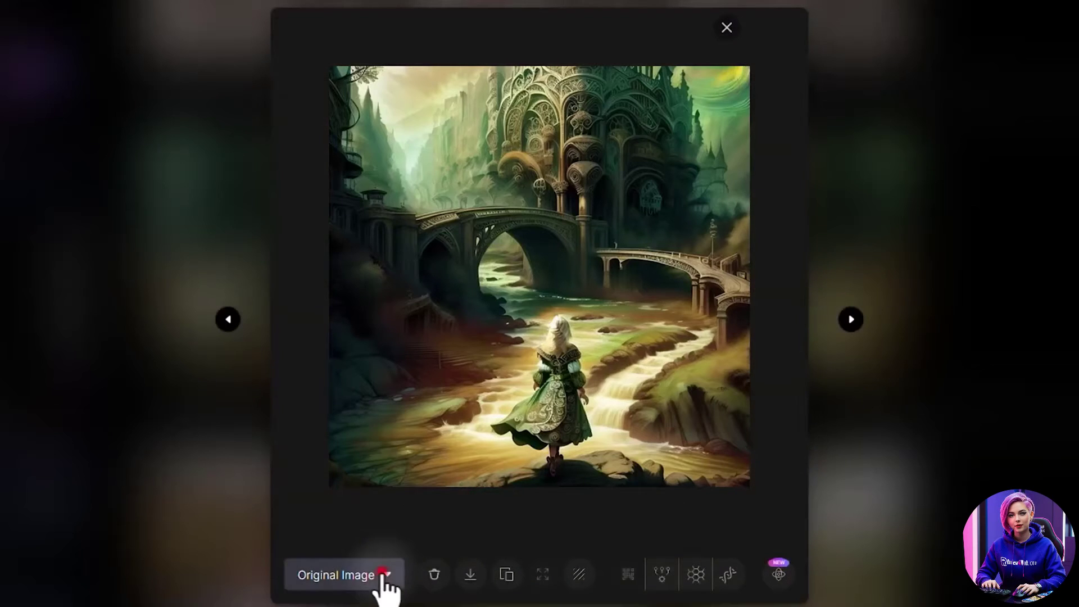
click(385, 580)
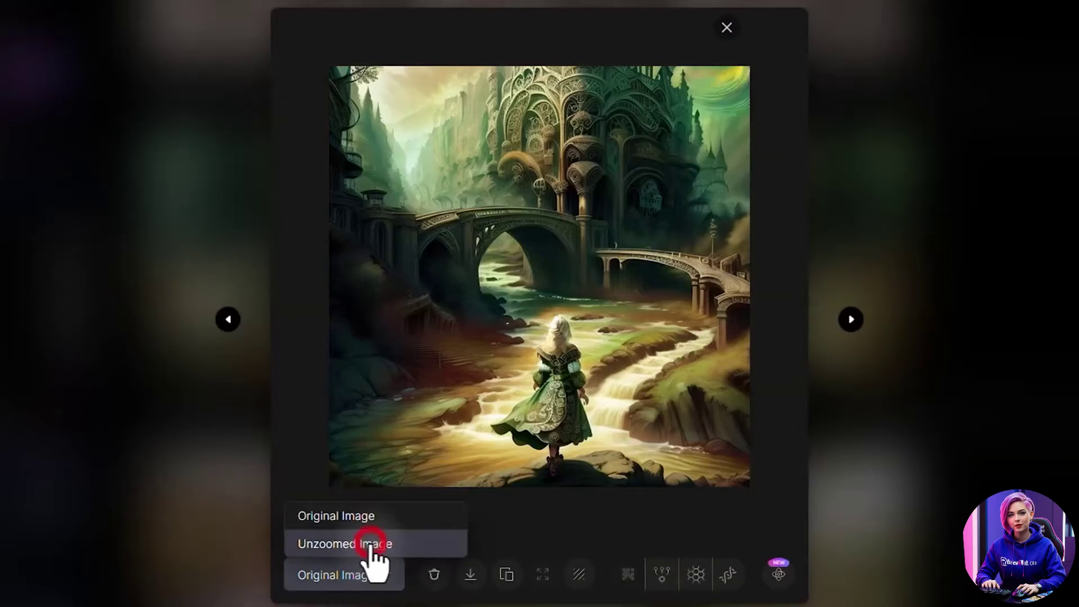
click(371, 544)
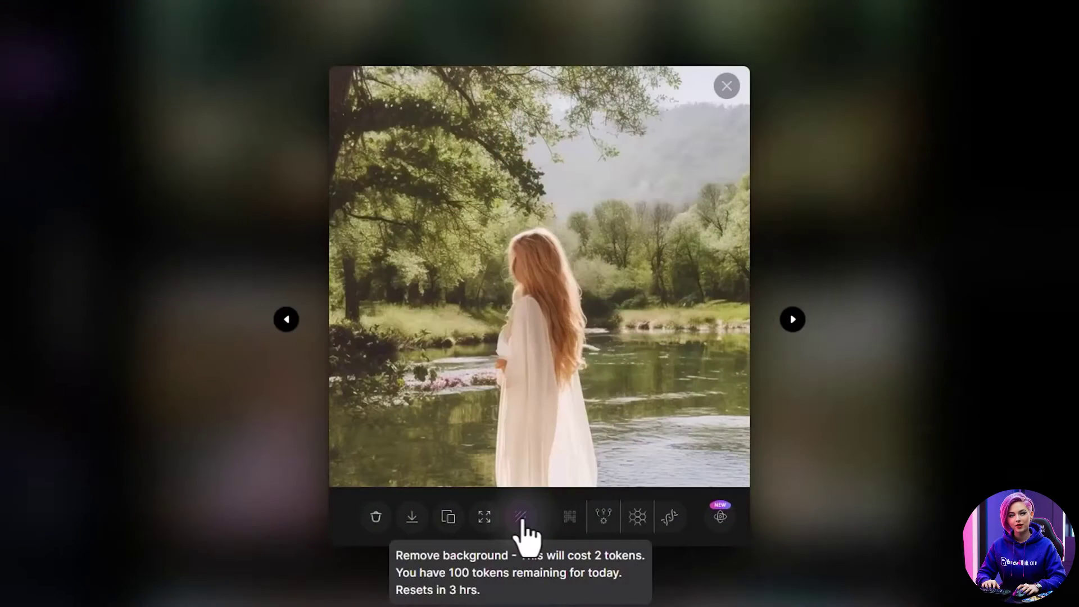
Step: Remove the background from the image of the princess in white by the river and switch to the processed version
click(522, 517)
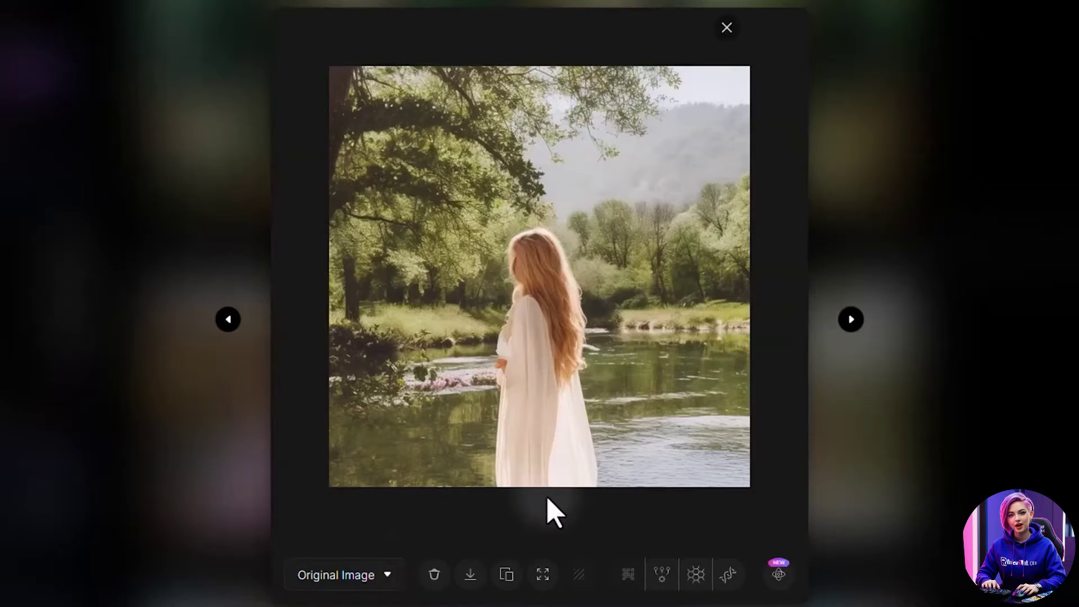
click(389, 582)
click(378, 544)
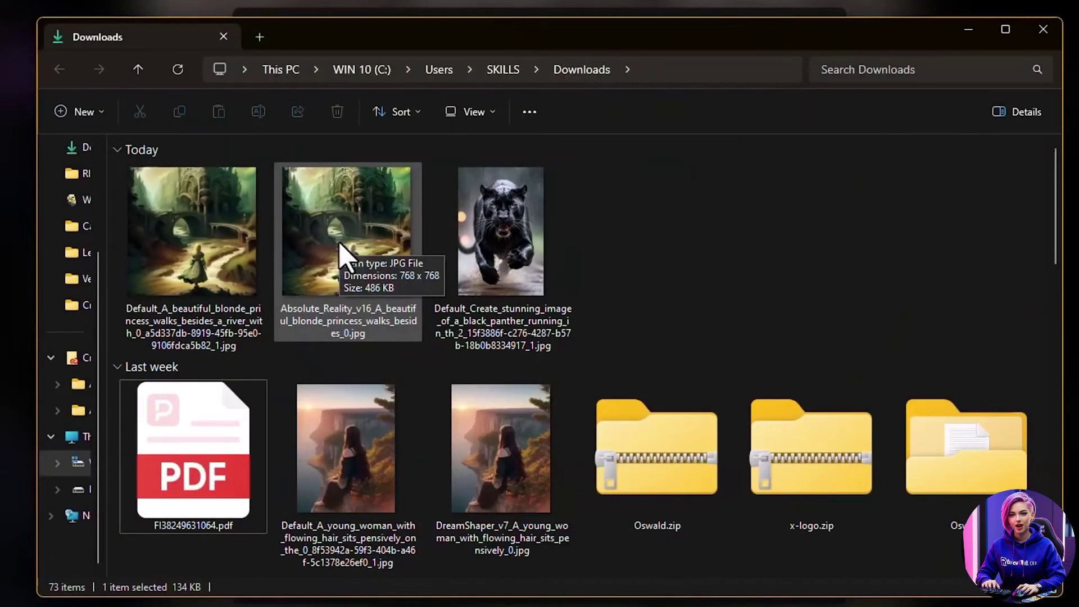
mouse_move(174, 242)
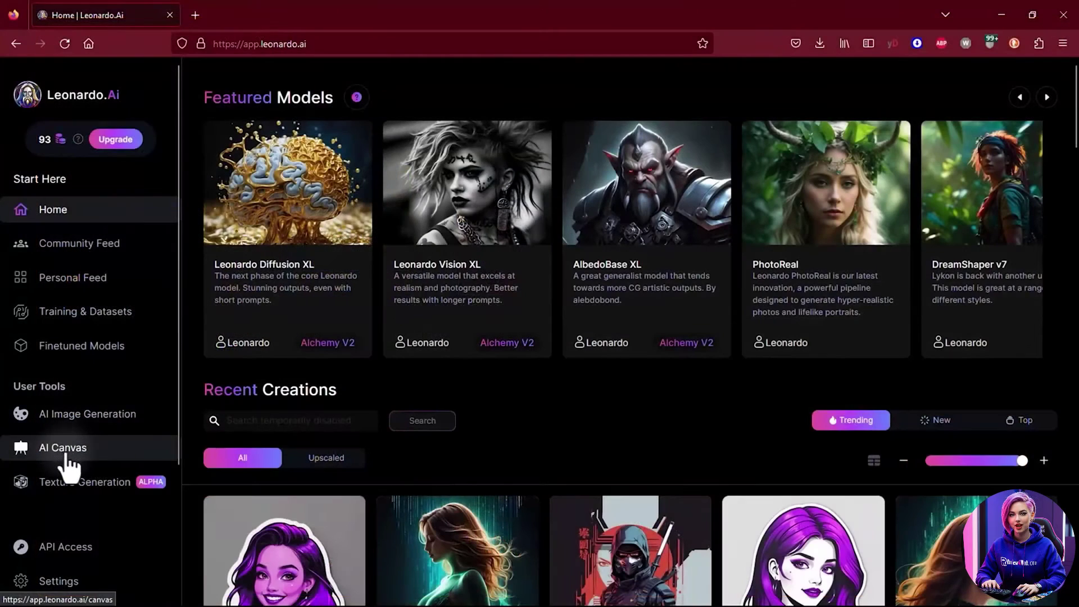
Step: Open the AI Canvas and load the upscaled princess and castle image from the previous generations
click(99, 450)
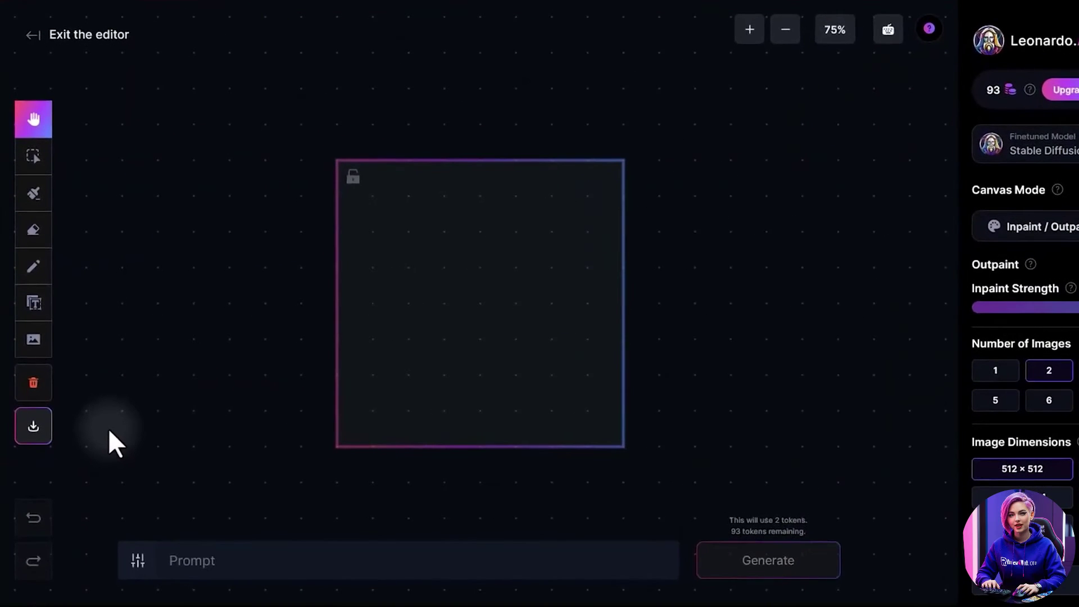
click(34, 342)
click(165, 369)
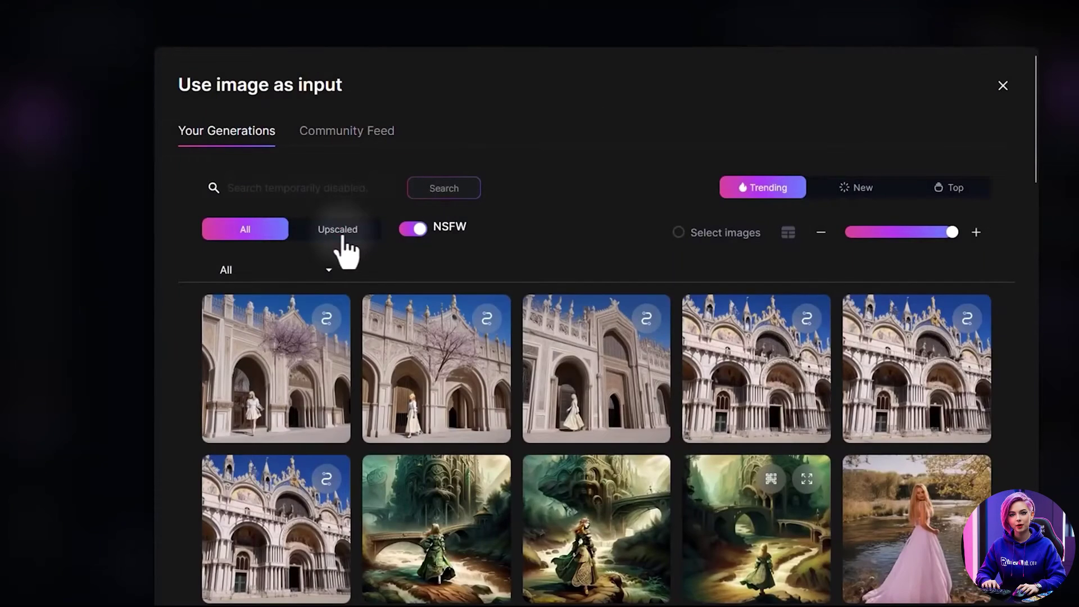
click(342, 239)
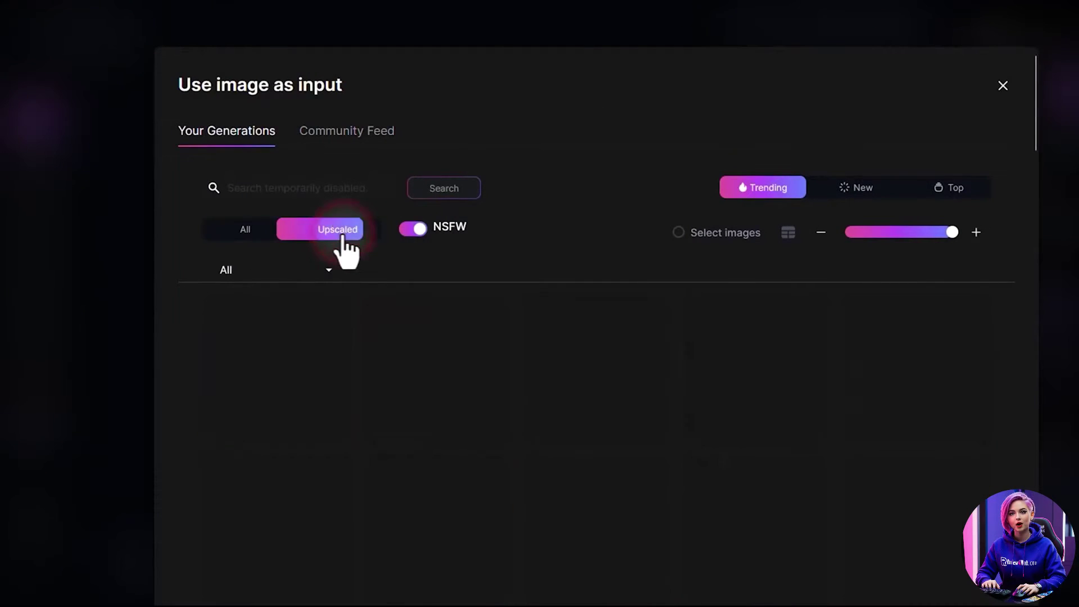
click(470, 379)
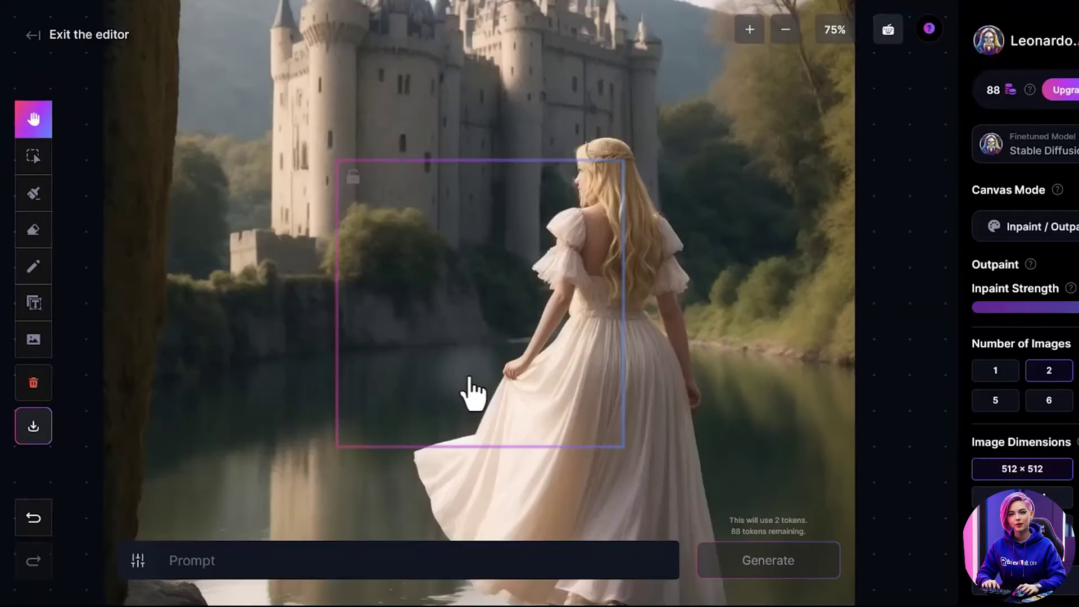
Step: Add the dragon picture 14065.png from the computer to the canvas
click(33, 339)
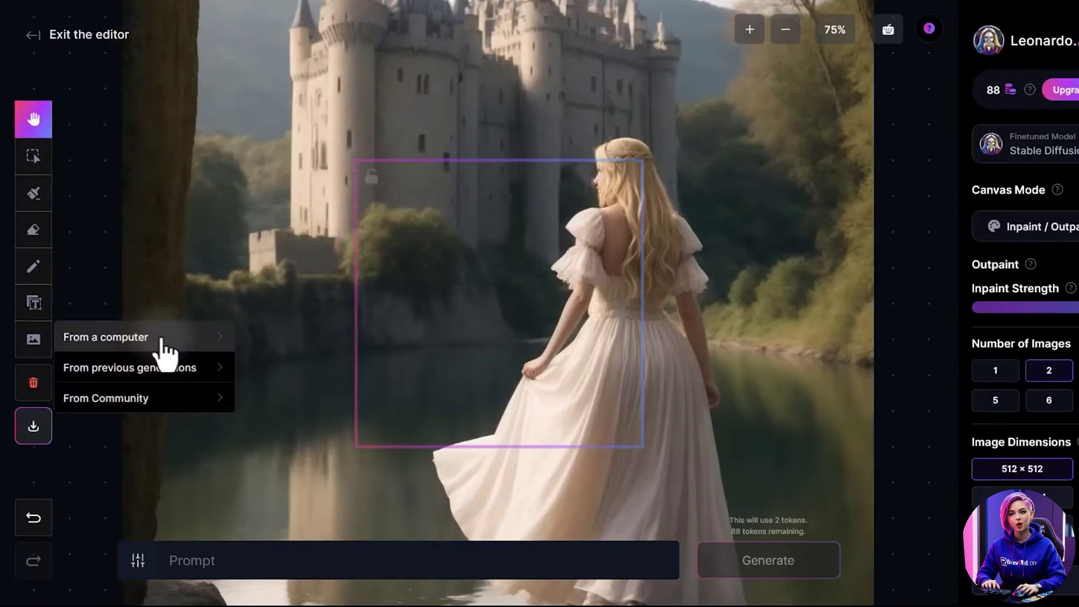
click(162, 340)
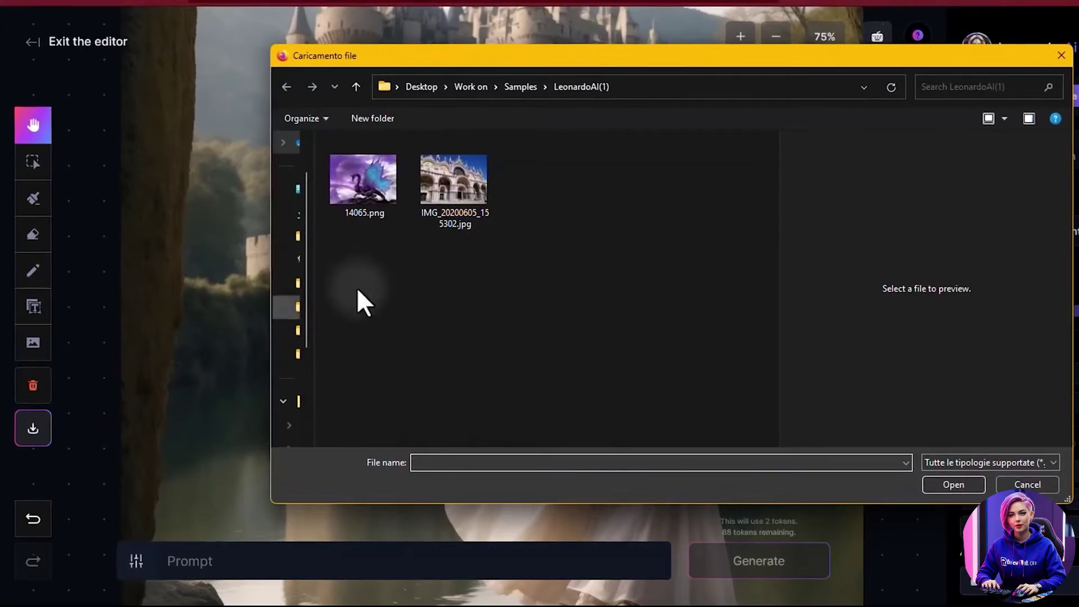
click(378, 169)
click(954, 485)
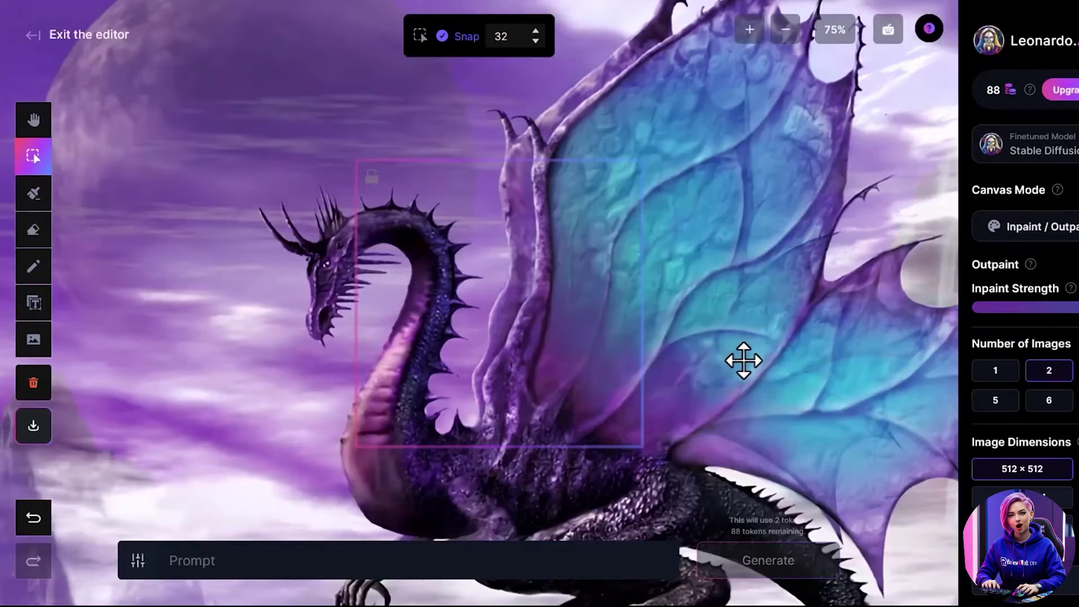
Step: Move the dragon picture to the right to uncover the castle, and try selecting each of the two images
scroll(744, 361, up, 5)
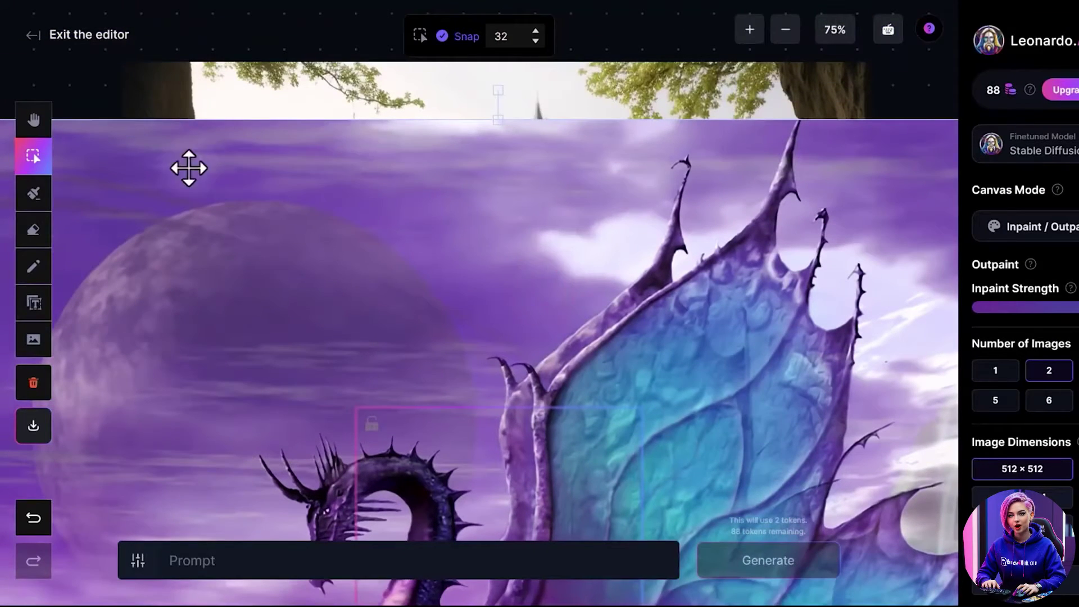
drag(188, 168, 616, 163)
click(447, 213)
click(807, 213)
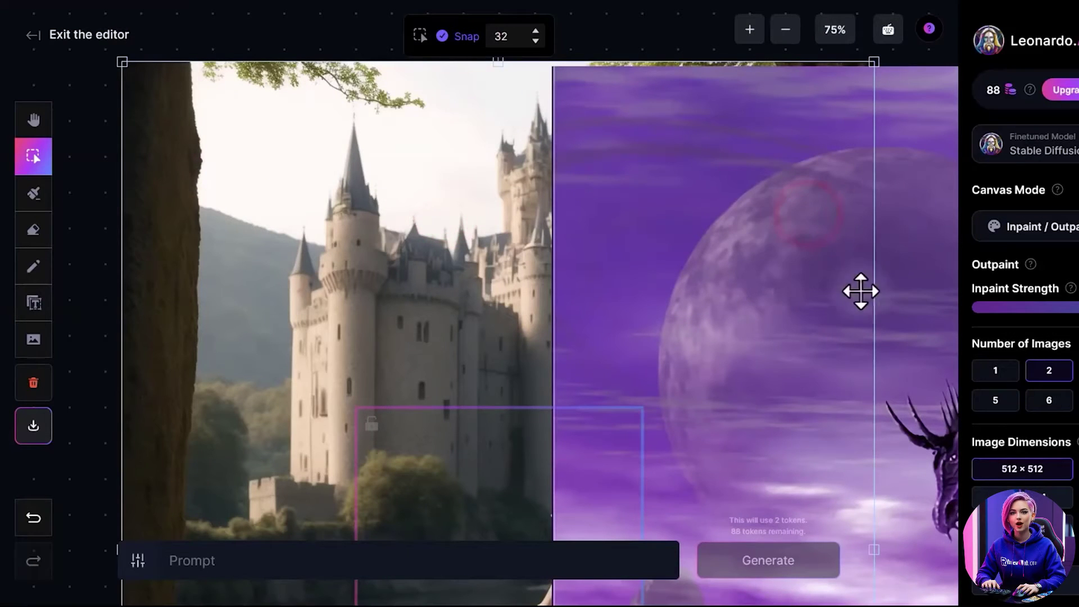
click(941, 293)
Step: Shrink the dragon picture and place it beside the princess, overlapping the right edge of the castle image
scroll(388, 235, down, 5)
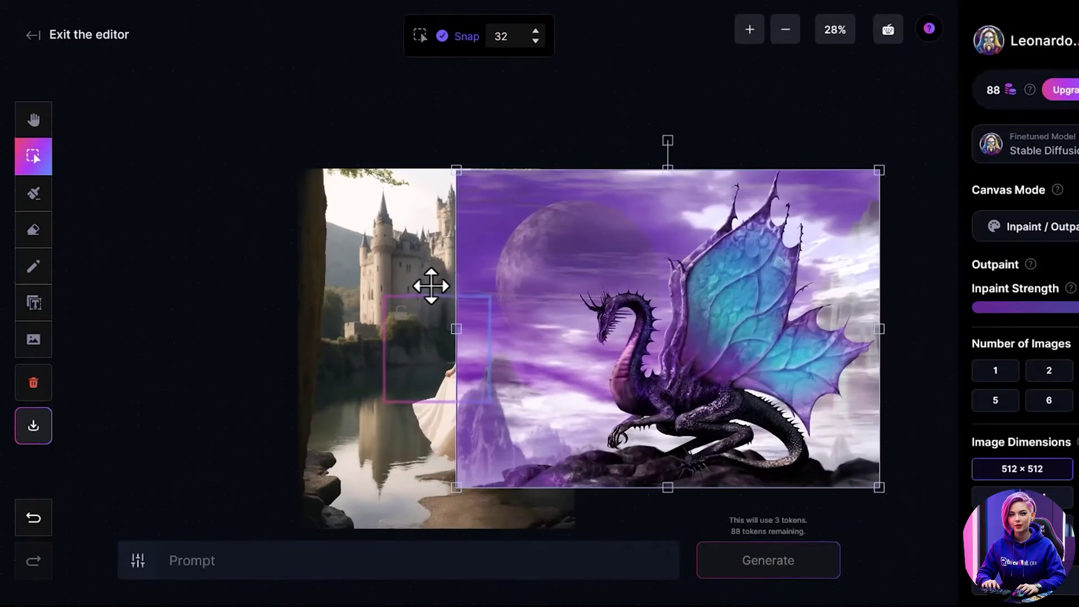
scroll(425, 286, up, 1)
key(h)
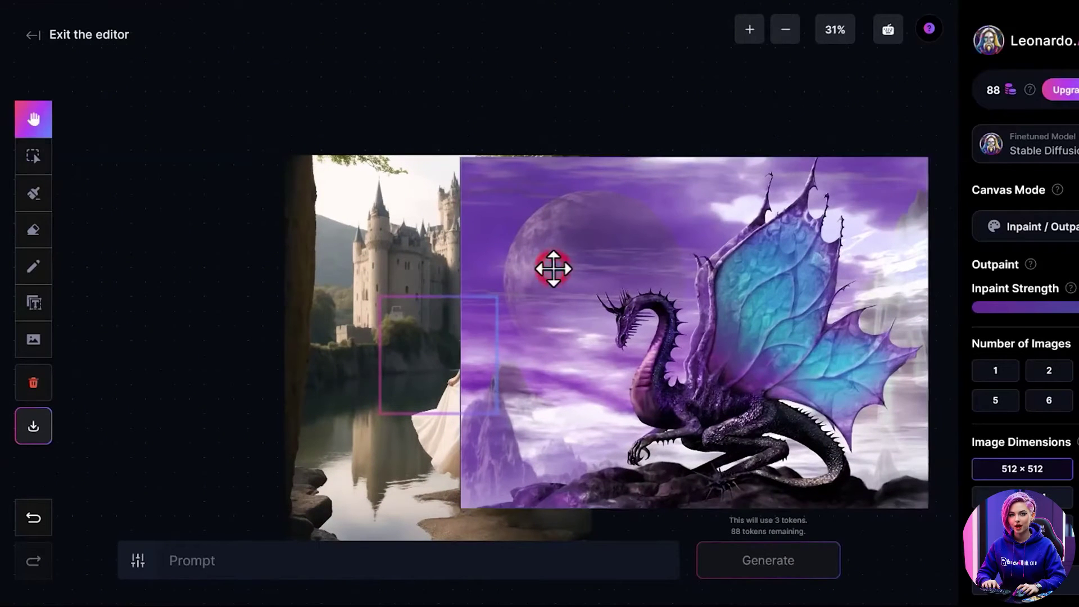
drag(572, 258, 596, 235)
click(37, 158)
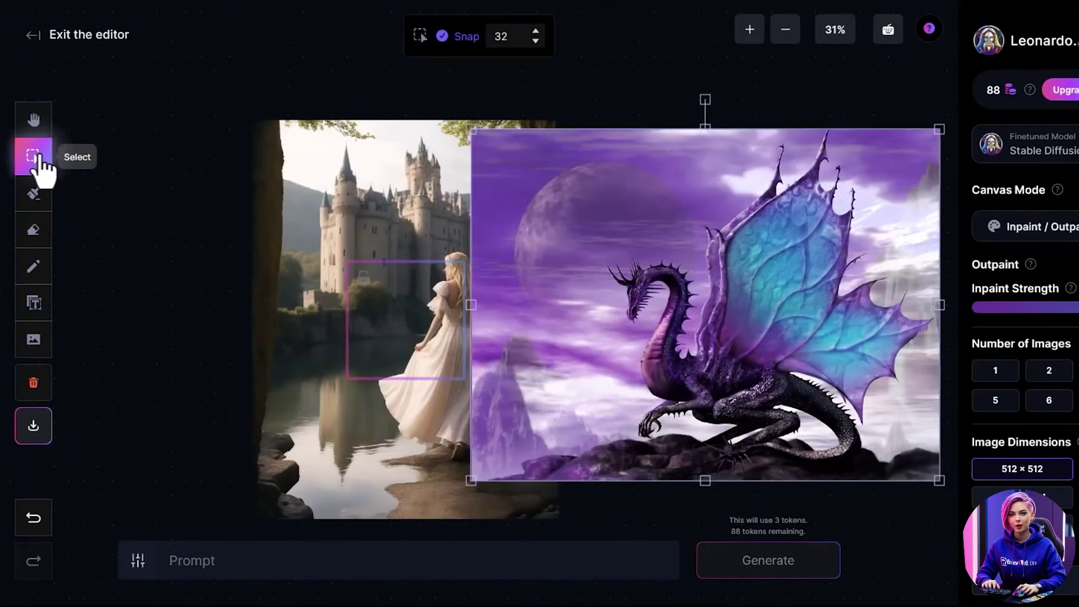
click(415, 216)
click(638, 212)
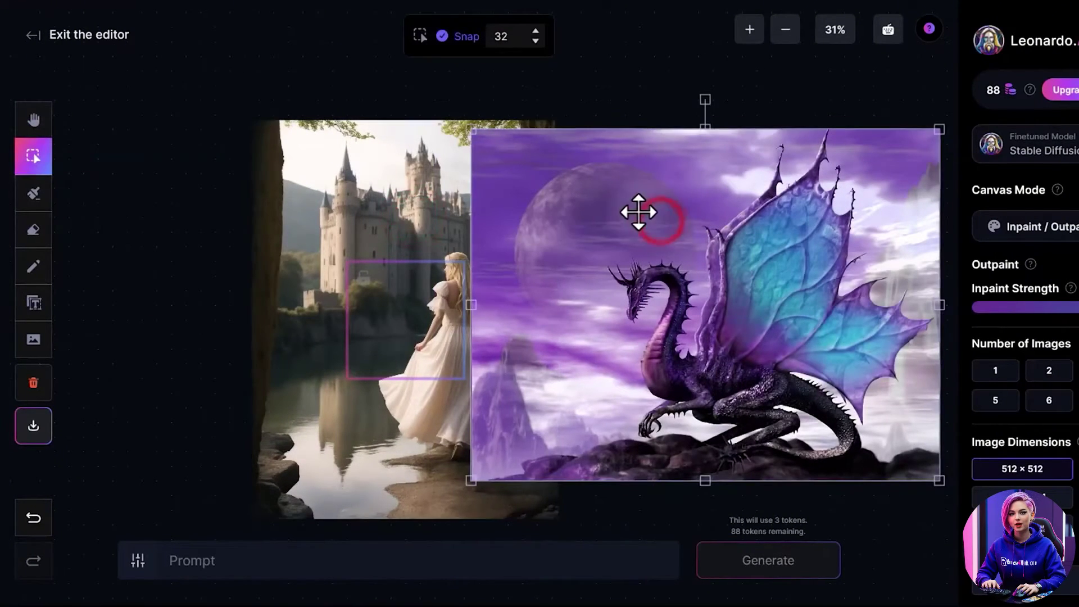
drag(639, 212, 662, 247)
drag(488, 141, 755, 340)
drag(755, 340, 774, 355)
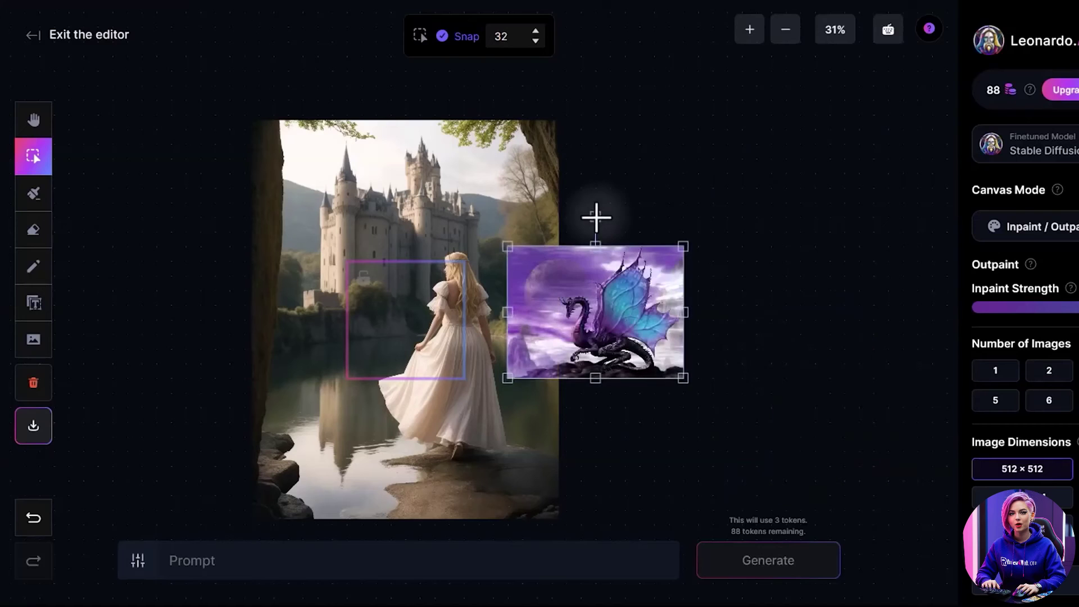
Step: Try rotating the small dragon picture, then delete it from the canvas and undo the deletion
mouse_move(597, 215)
mouse_down()
mouse_move(623, 226)
mouse_move(579, 212)
mouse_move(595, 217)
mouse_up()
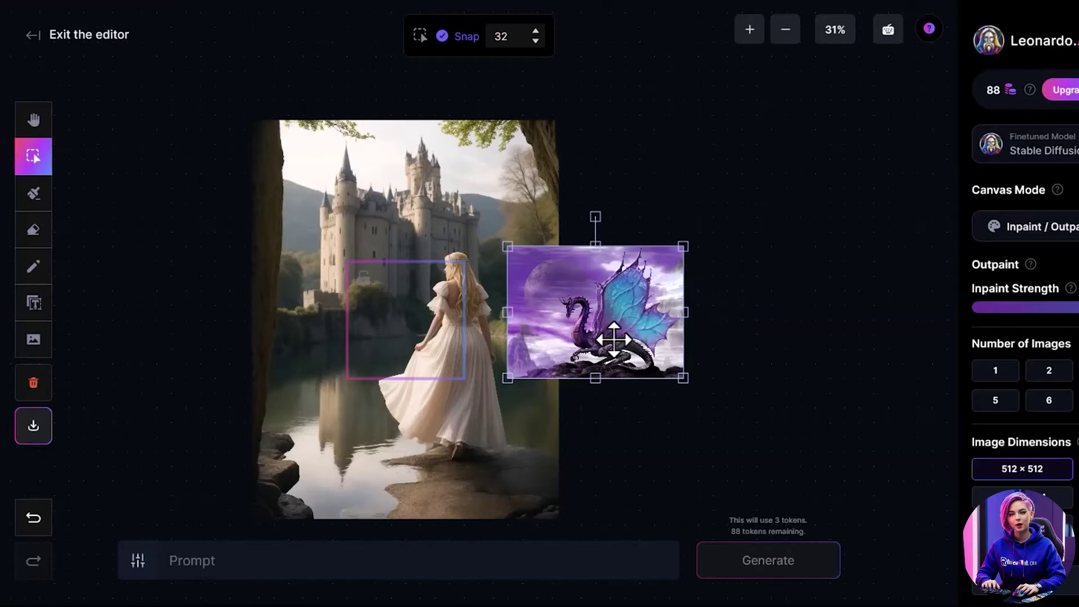
key(Delete)
key(ctrl+z)
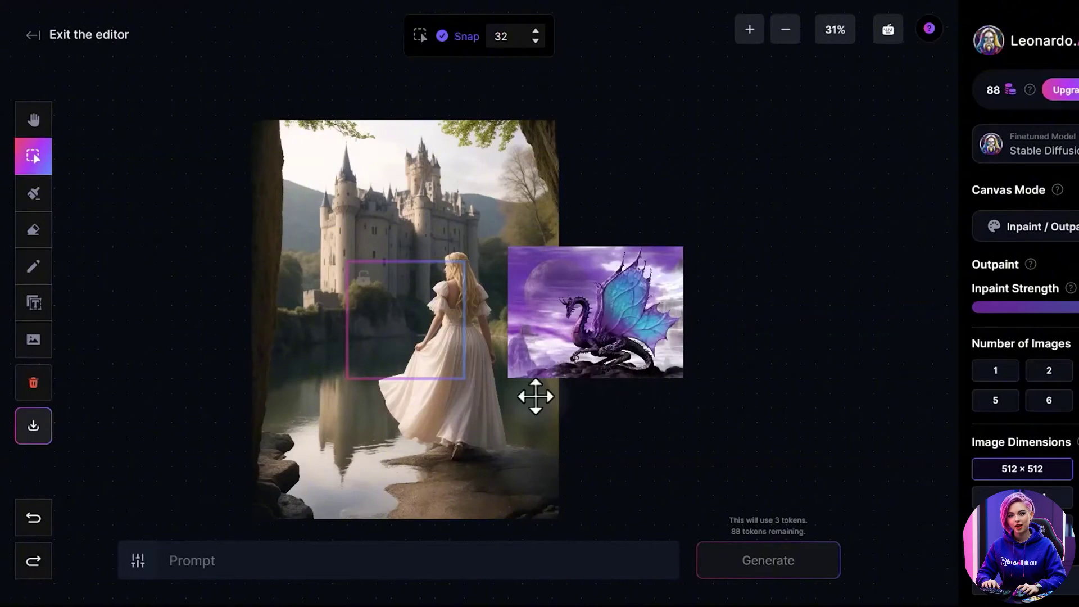
Step: Sketch a freehand yellow stroke across the sky above the castle with brush size 51
scroll(315, 304, up, 3)
scroll(337, 225, up, 3)
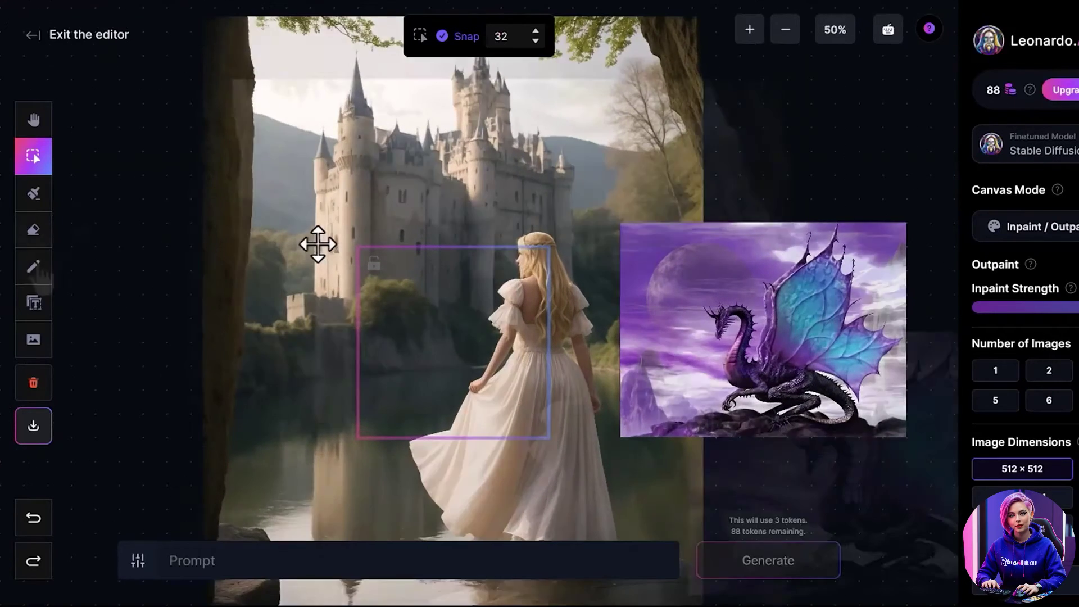
click(32, 266)
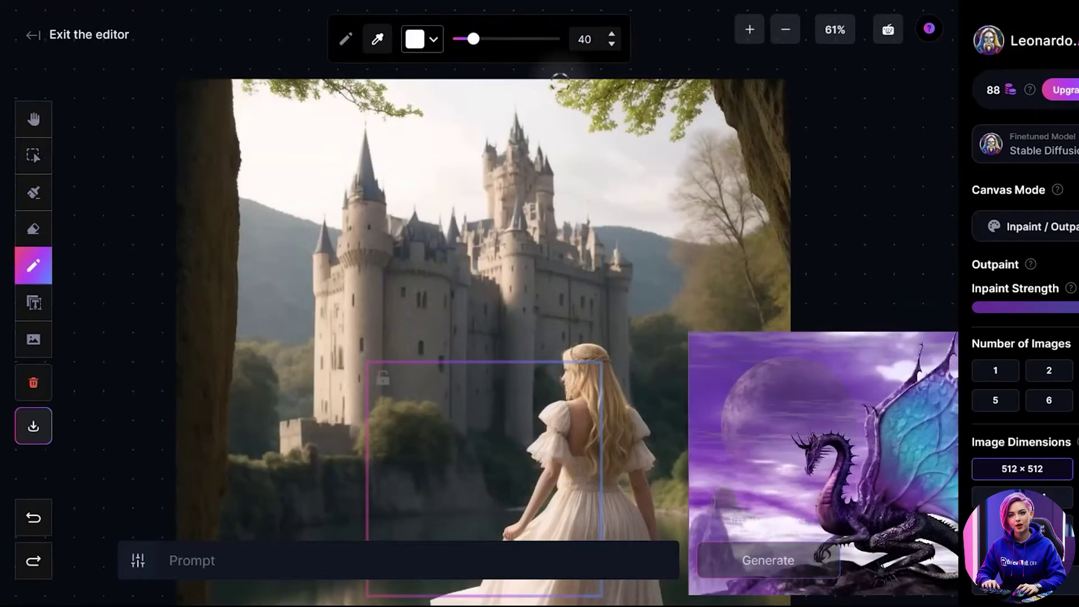
click(434, 39)
click(371, 187)
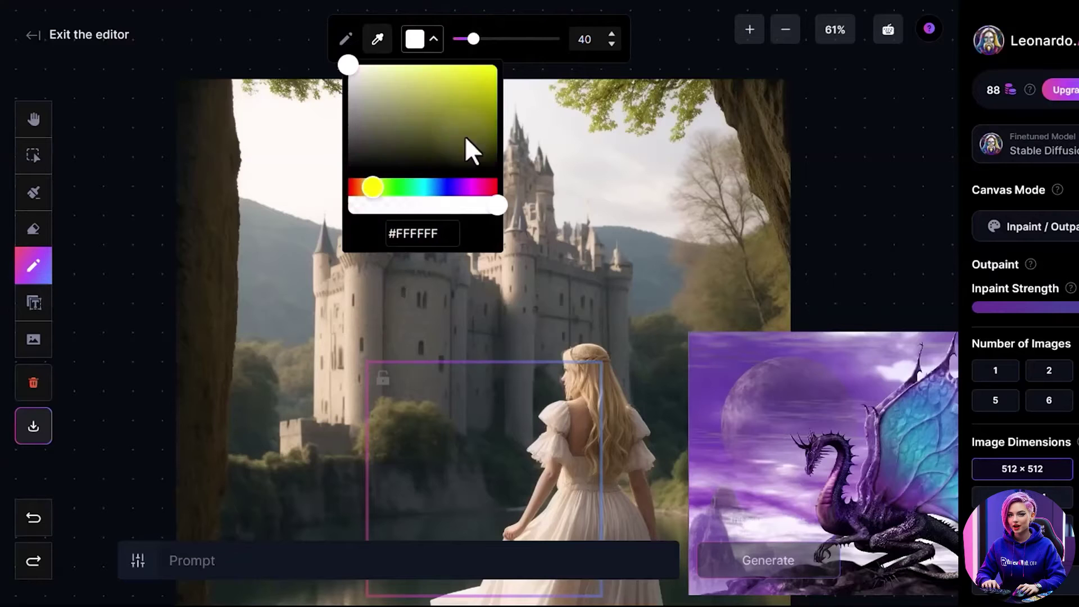
click(488, 66)
click(479, 39)
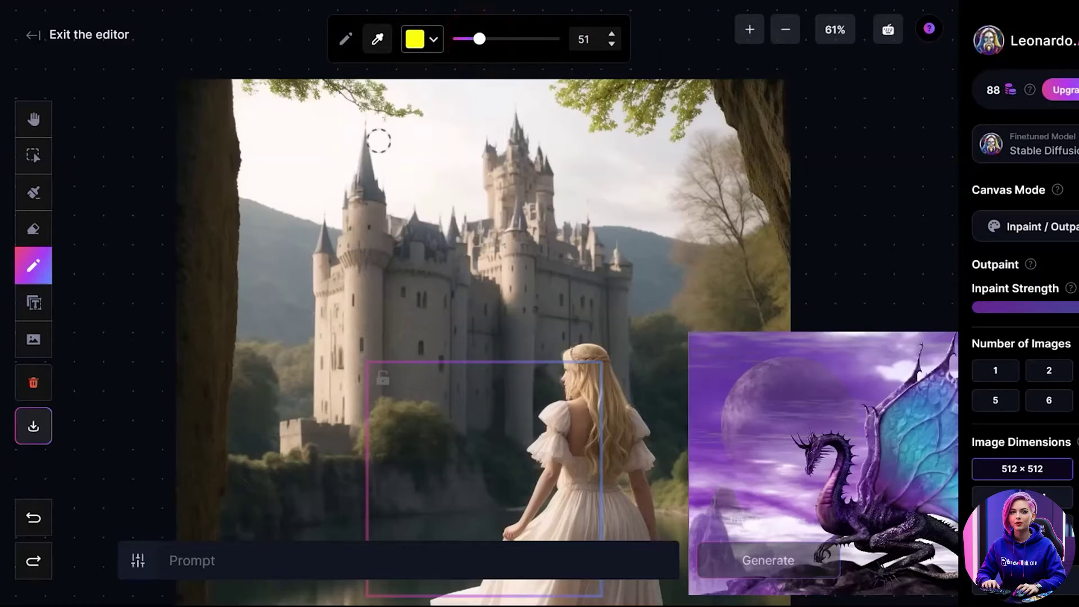
mouse_move(395, 168)
mouse_down()
mouse_move(425, 203)
mouse_move(464, 177)
mouse_up()
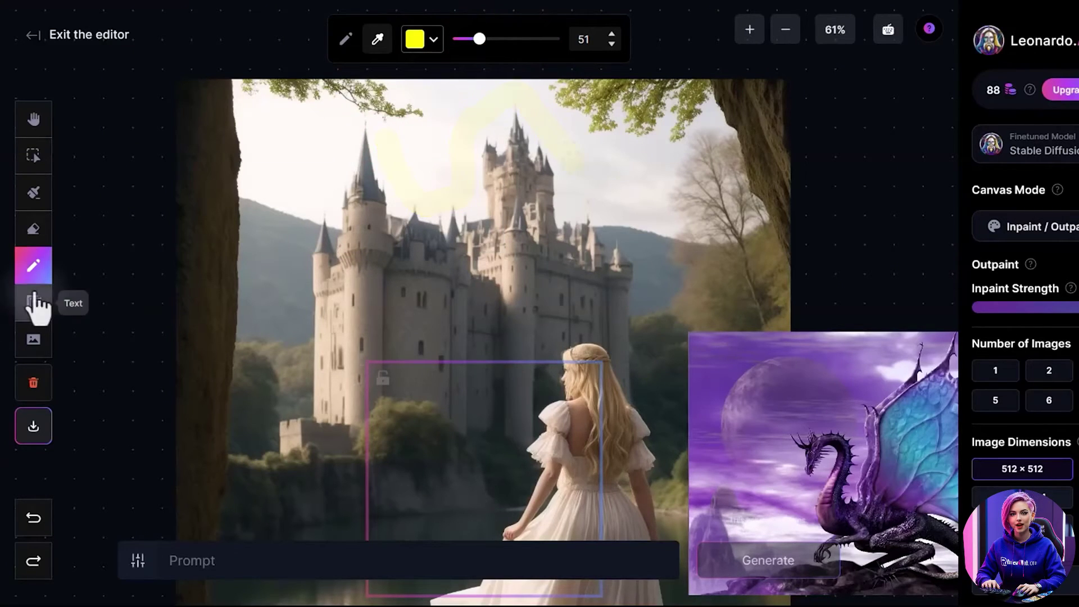
Step: Add the text "My Story" over the castle at size 85 and color it red
click(34, 304)
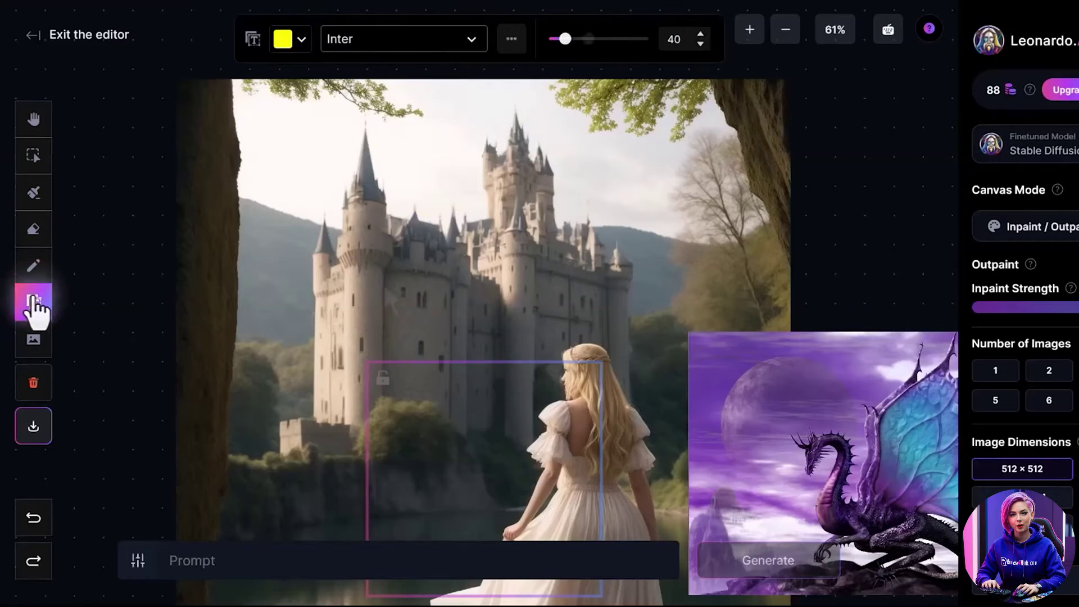
click(384, 302)
text(My Story)
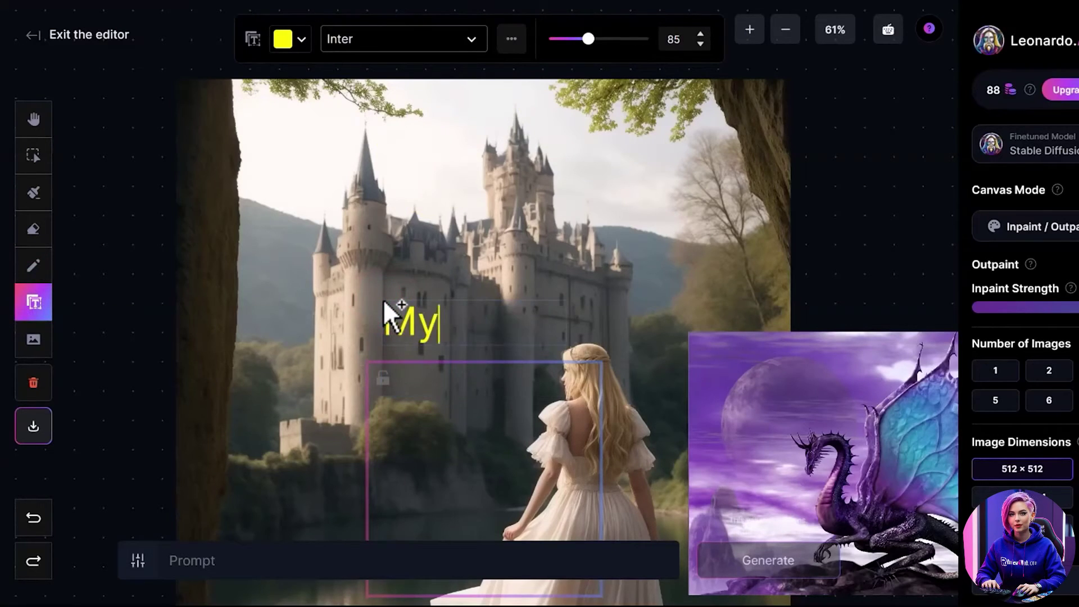
click(301, 38)
drag(239, 187, 222, 181)
Step: Change the "My Story" text's font to Verdana, try bold formatting on and off, and set its size to 70
click(436, 45)
text(ver)
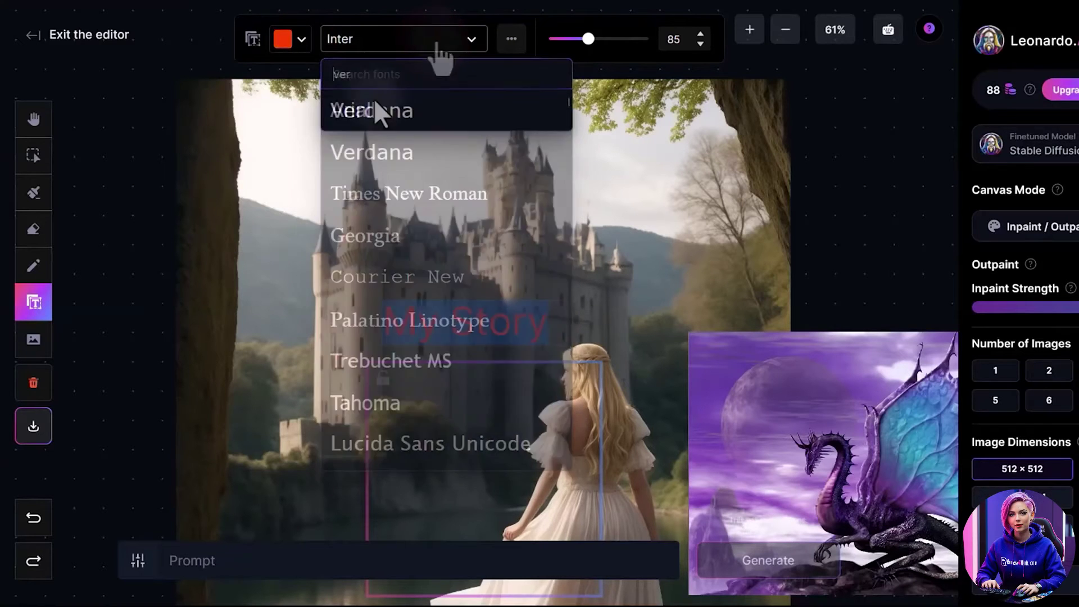
click(378, 111)
click(518, 39)
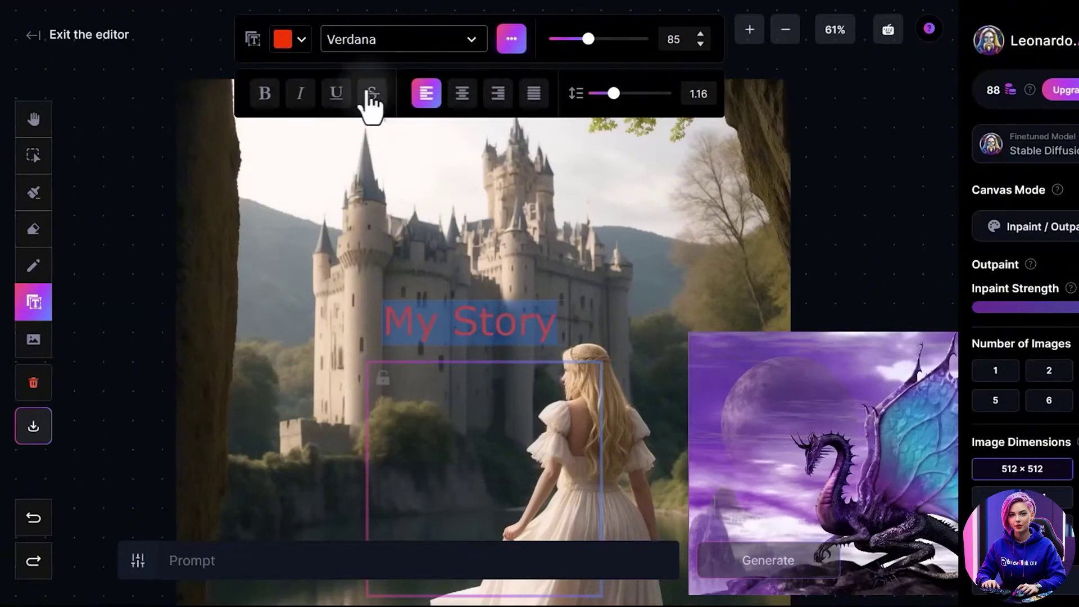
click(265, 94)
click(266, 94)
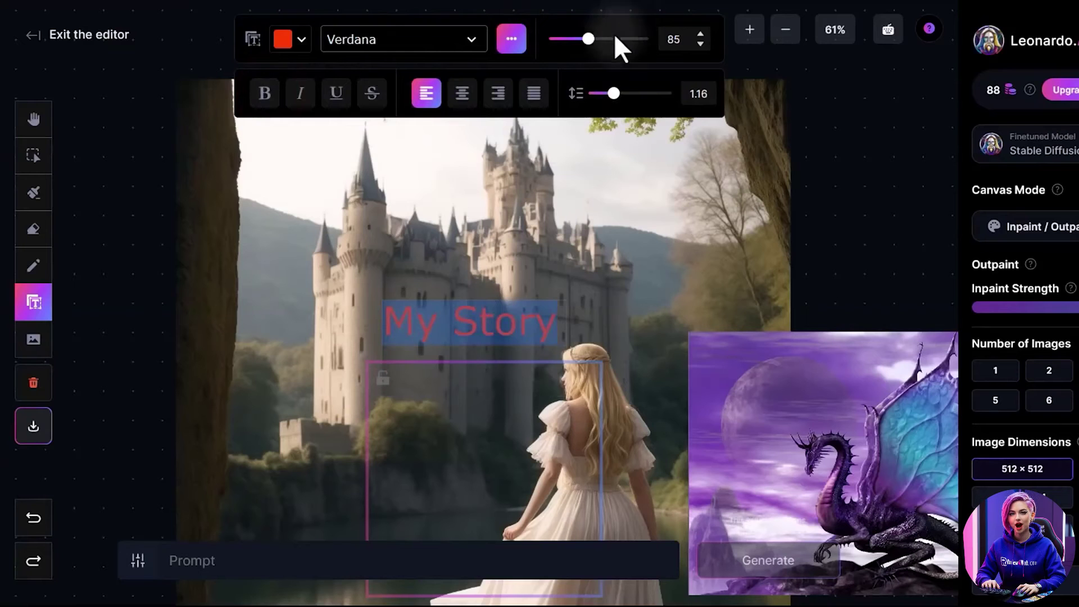
mouse_move(596, 41)
mouse_down()
mouse_move(624, 41)
mouse_move(572, 42)
mouse_move(583, 41)
mouse_up()
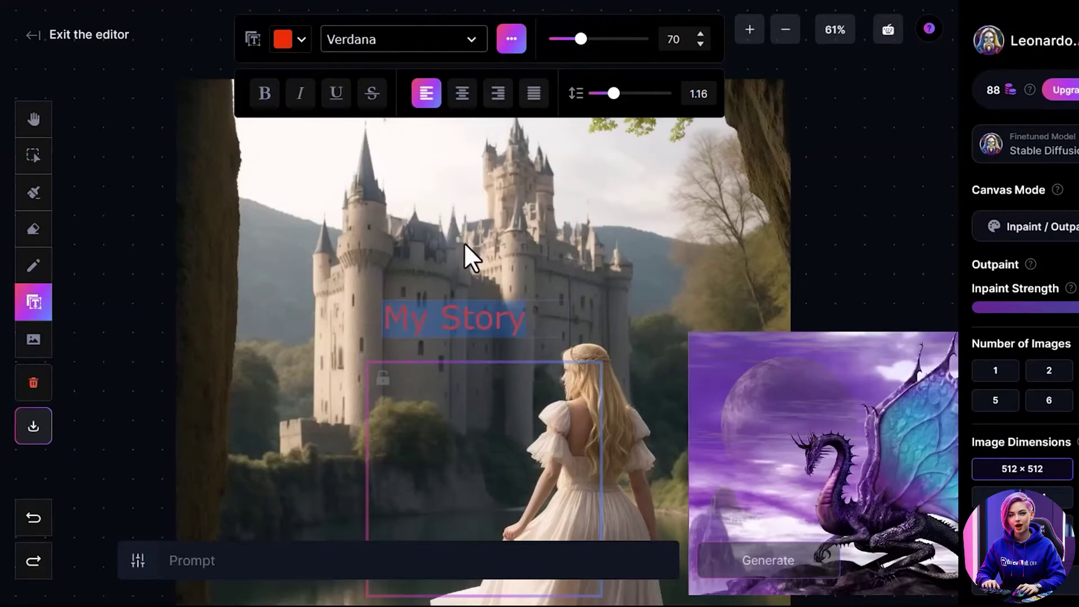
Step: Move the generation frame onto the lake, between the tree trunk and the princess's dress
scroll(464, 242, down, 3)
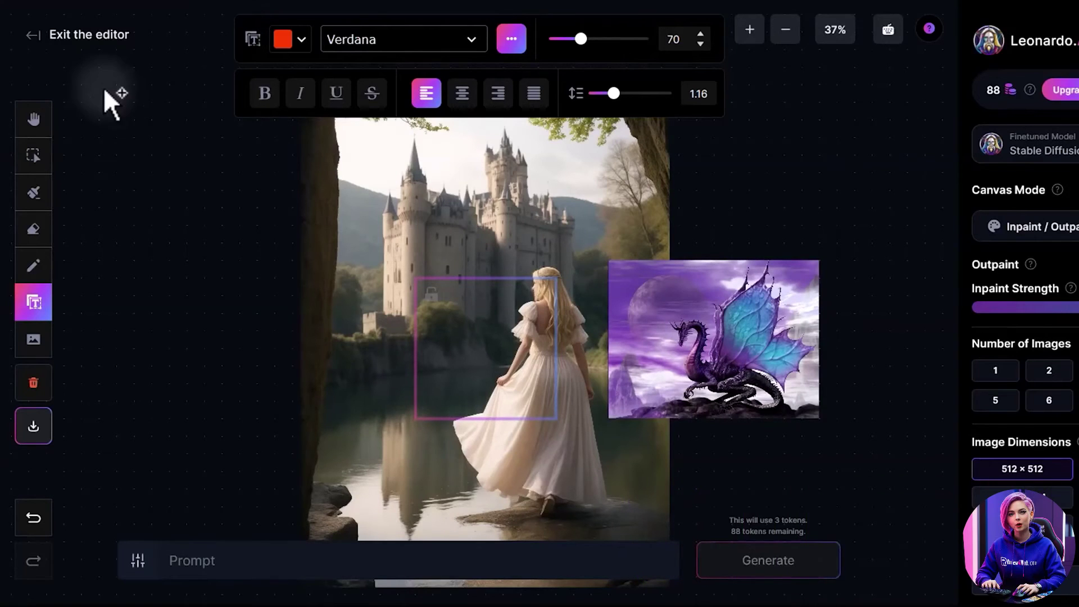
click(42, 153)
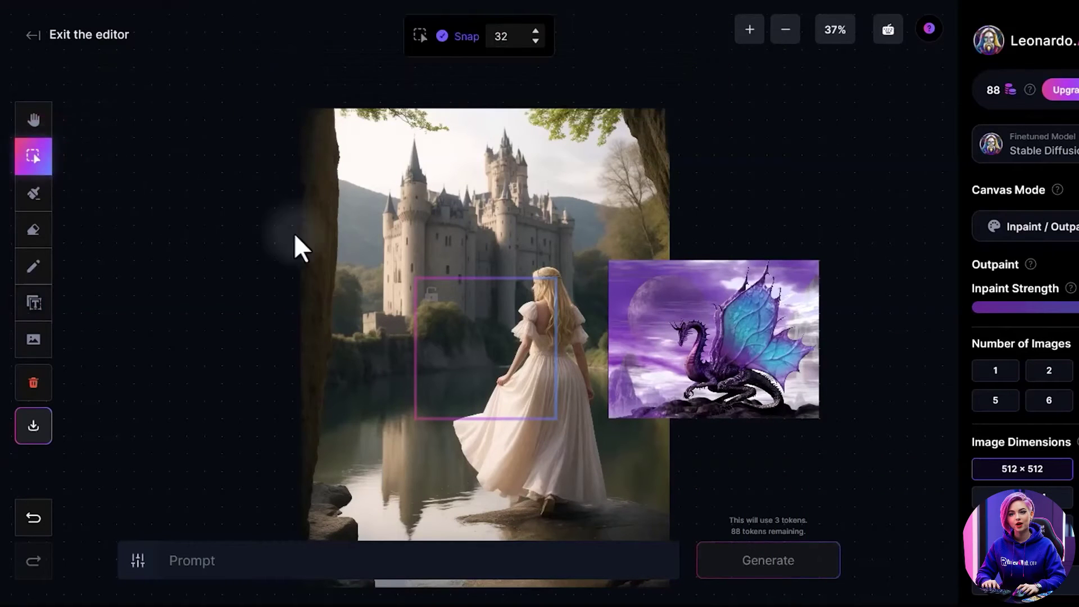
scroll(486, 323, up, 2)
drag(494, 270, 389, 346)
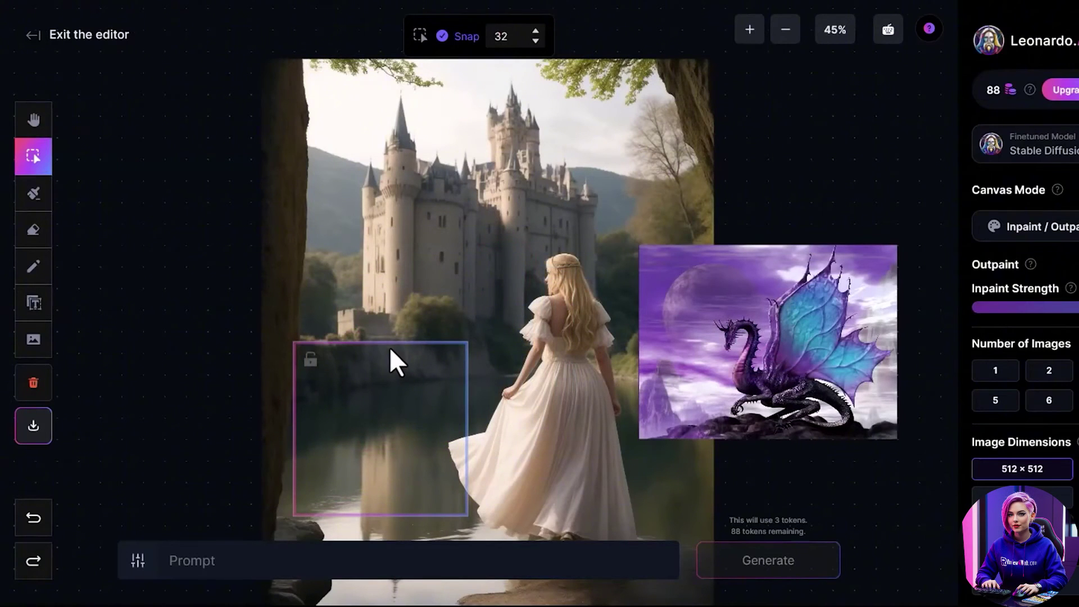
Step: Mask a patch of water inside the generation frame and generate it with the prompt "Add a duck swimming in water"
click(27, 198)
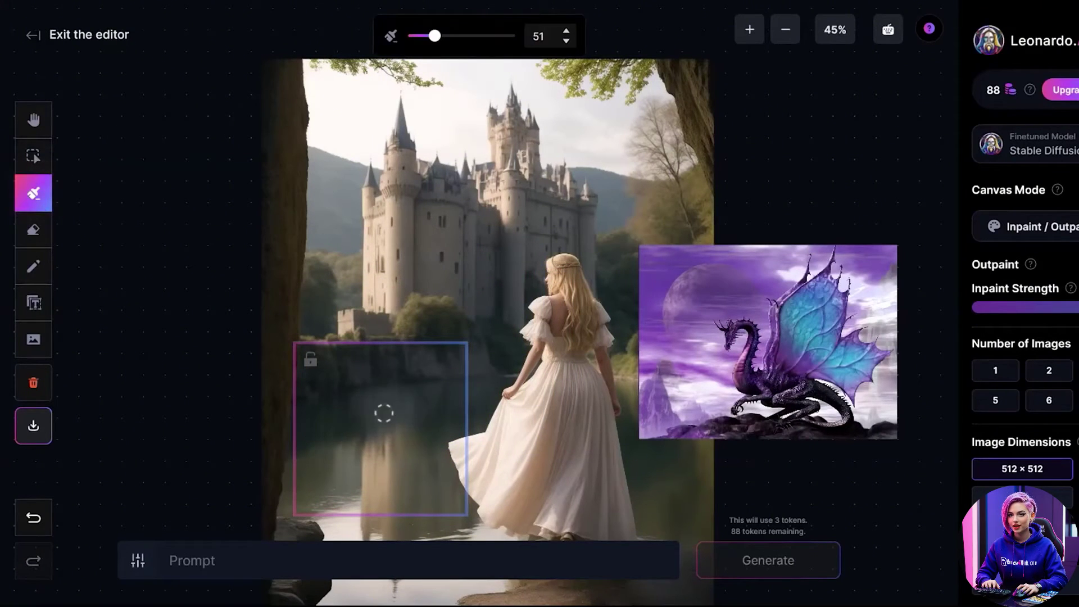
mouse_move(384, 413)
mouse_down()
mouse_move(355, 432)
mouse_move(403, 433)
mouse_move(345, 445)
mouse_move(399, 459)
mouse_up()
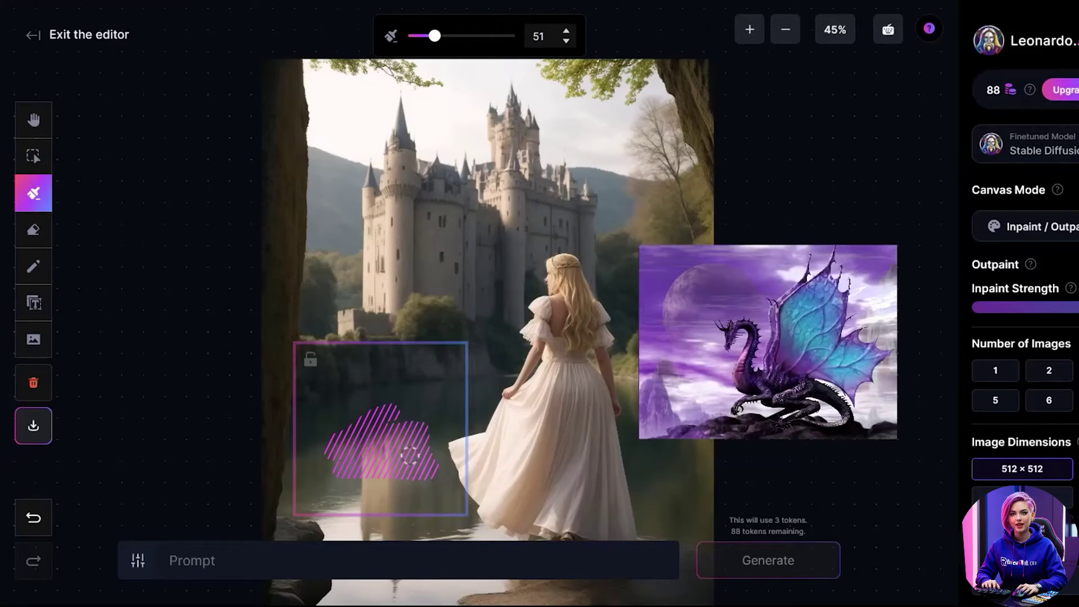
click(229, 556)
text(Add a duck swimming in water)
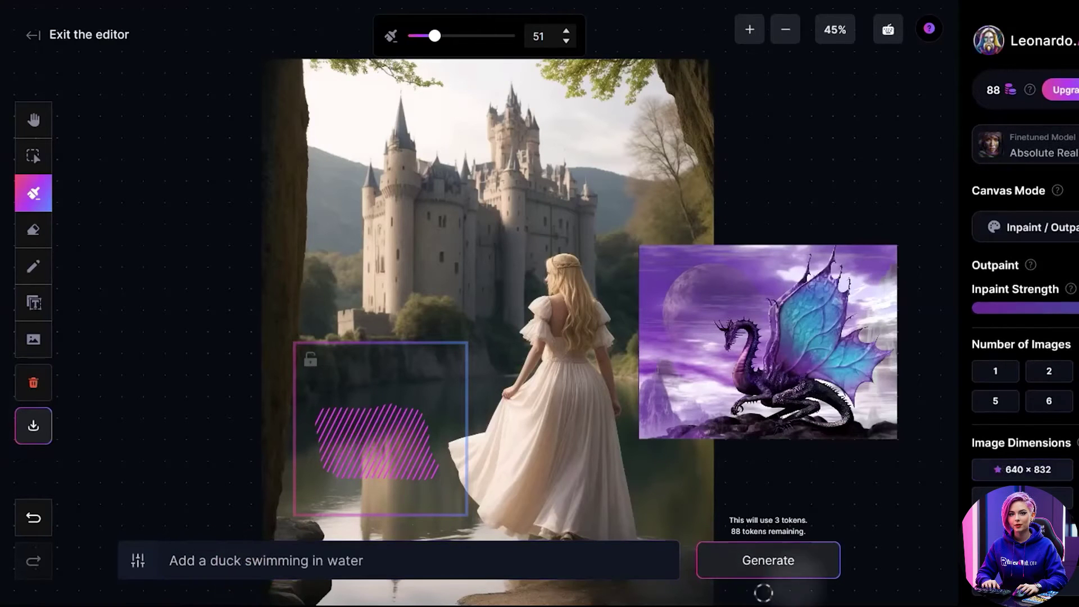
click(782, 571)
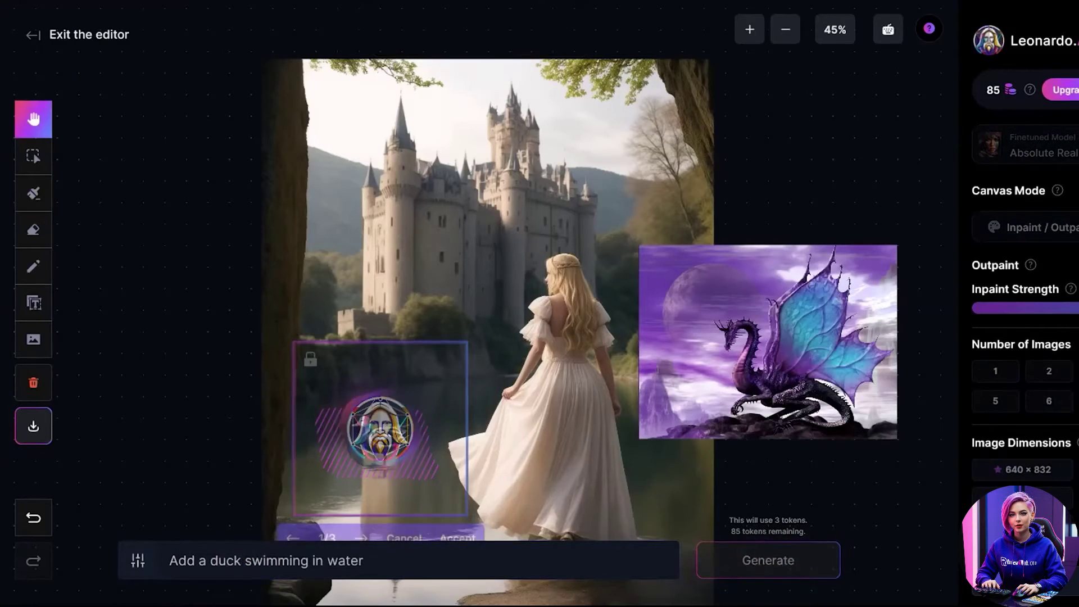
Step: Browse the generated duck variations and discard them
scroll(479, 439, down, 1)
click(363, 519)
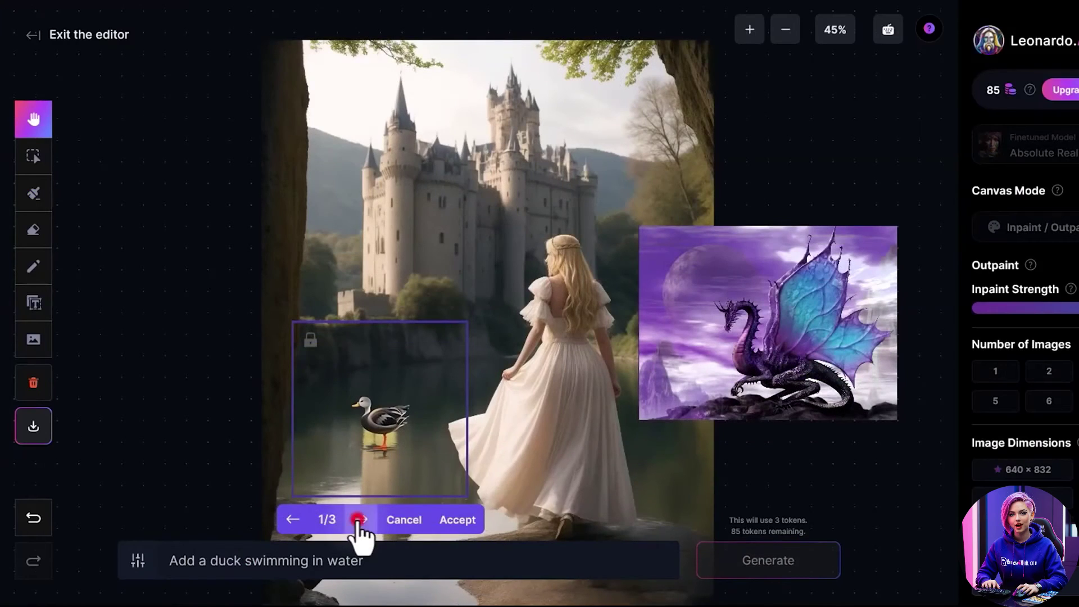
click(360, 520)
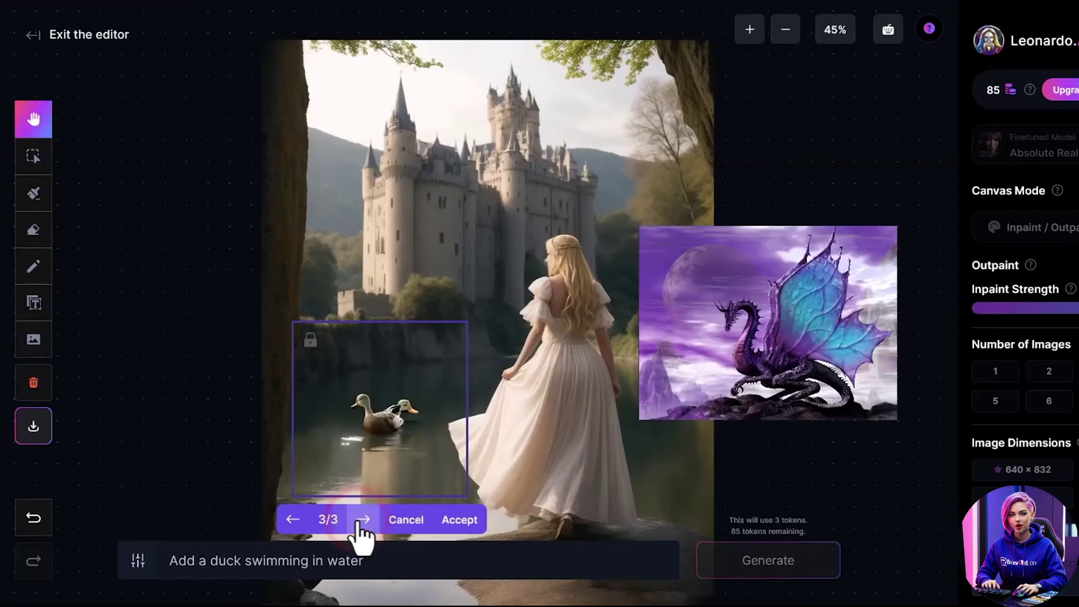
click(405, 519)
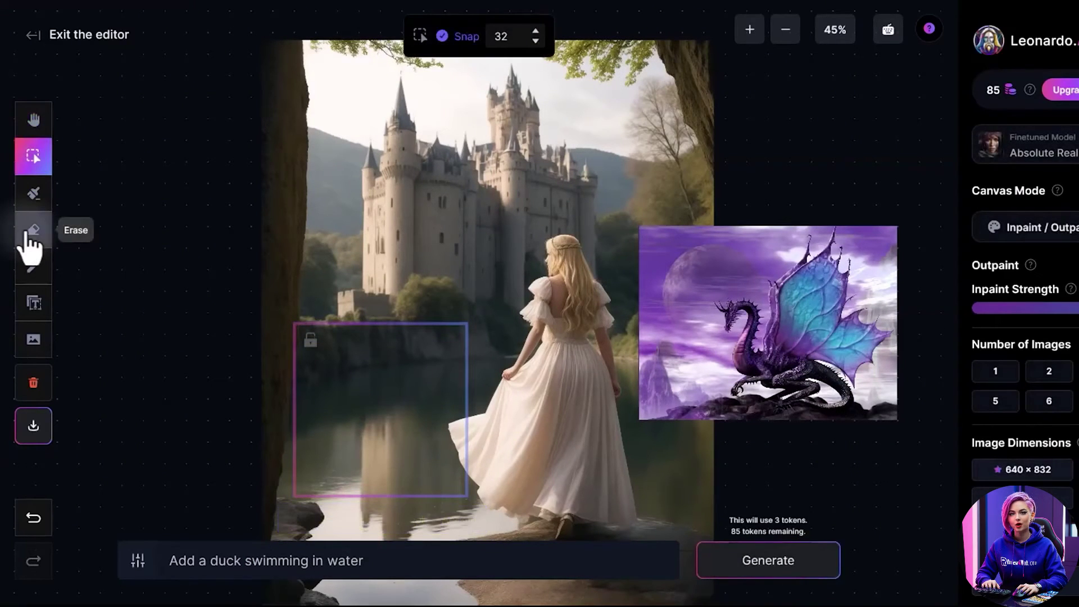
Step: Erase a patch of water inside the generation frame and generate again with the same duck prompt
click(25, 231)
mouse_move(392, 390)
mouse_down()
mouse_move(351, 416)
mouse_move(391, 415)
mouse_move(382, 399)
mouse_move(337, 421)
mouse_move(386, 436)
mouse_move(417, 408)
mouse_move(370, 386)
mouse_move(393, 401)
mouse_up()
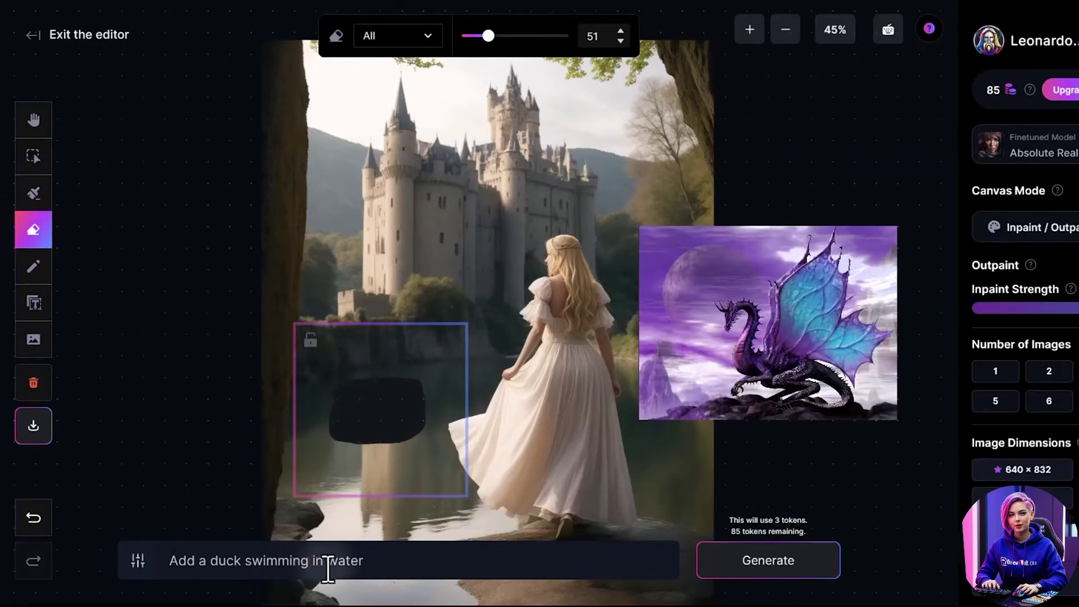
click(751, 574)
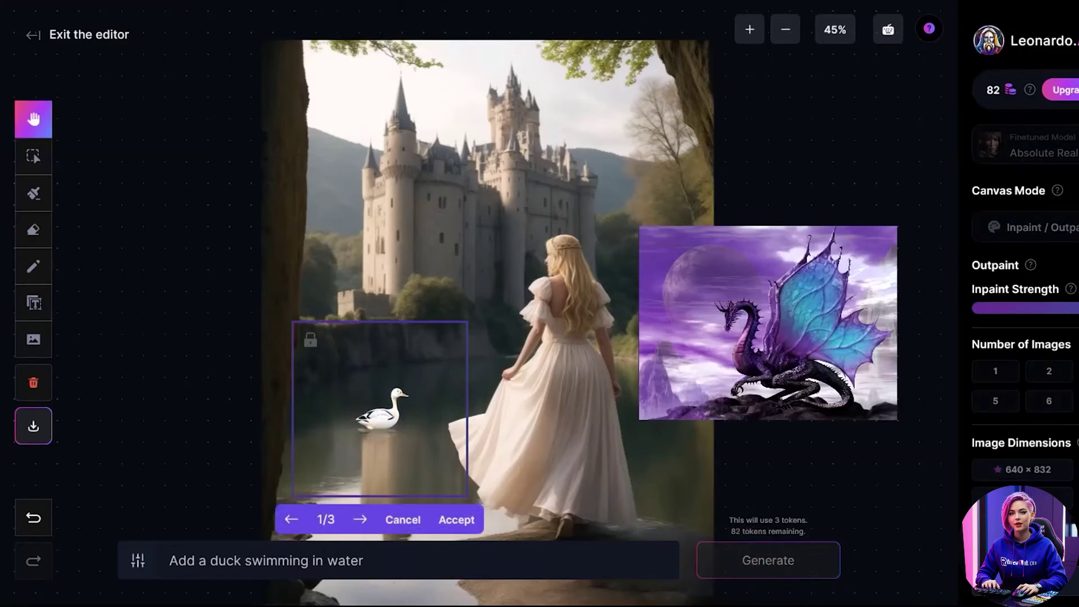
Step: Look through the new duck variations, discard them and restore the erased water
click(360, 520)
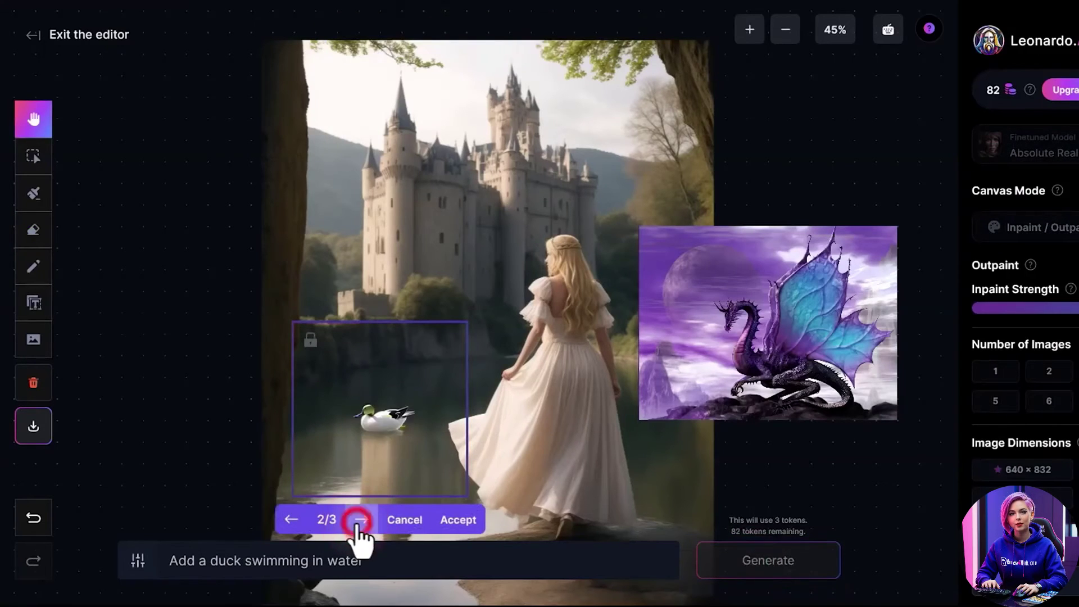
click(360, 520)
key(Escape)
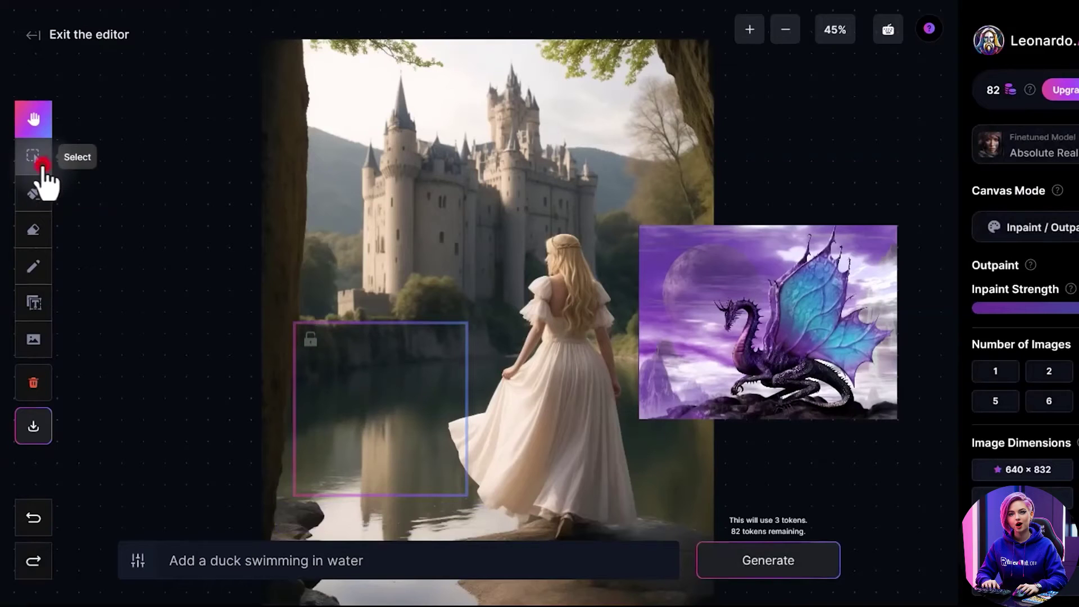
Step: Move the dragon picture clear of the castle image and erase the purple background around the dragon
click(41, 165)
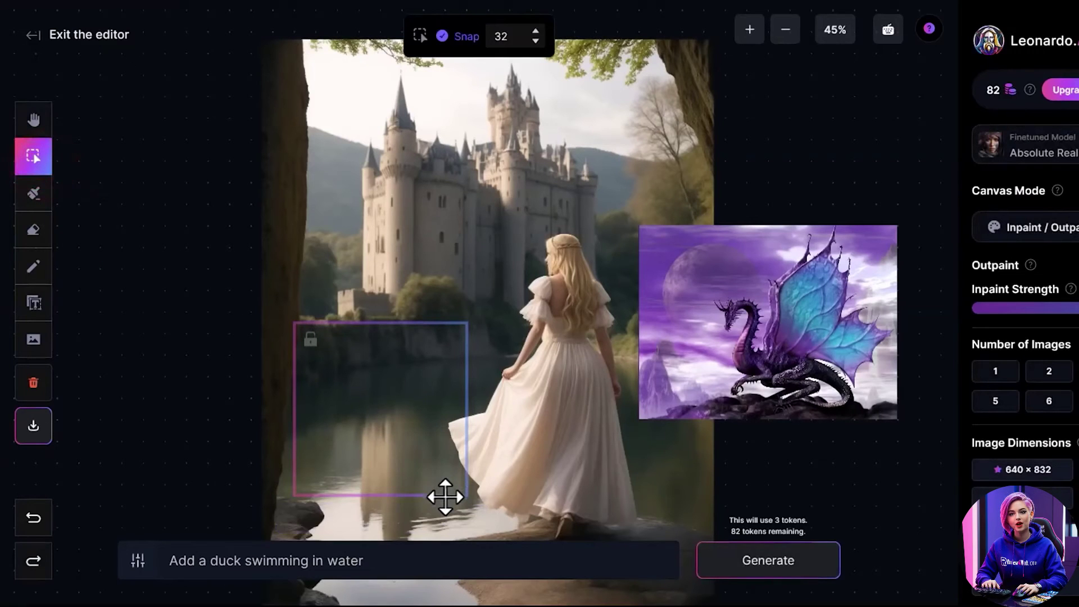
drag(715, 373, 794, 353)
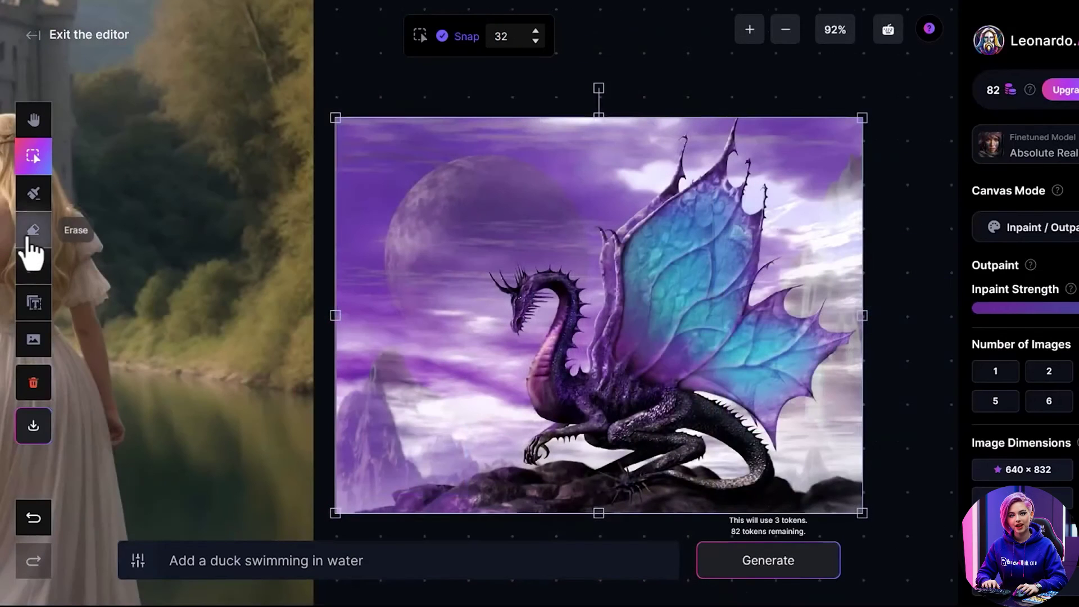
click(29, 237)
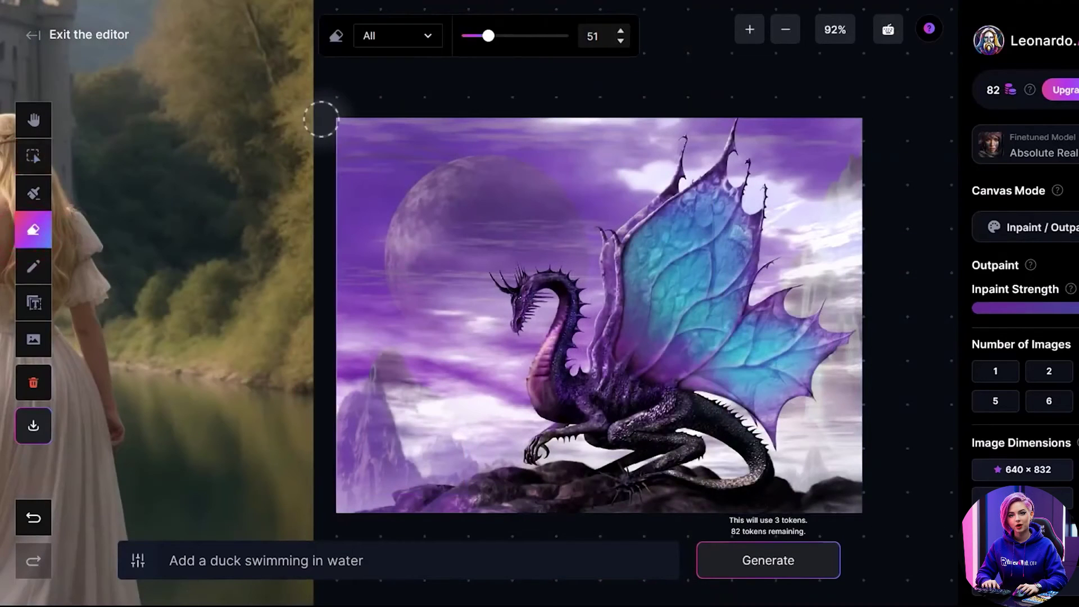
scroll(337, 124, up, 5)
mouse_move(366, 133)
mouse_down()
mouse_move(597, 133)
mouse_move(603, 150)
mouse_move(520, 213)
mouse_move(454, 243)
mouse_move(426, 309)
mouse_move(456, 373)
mouse_move(452, 416)
mouse_up()
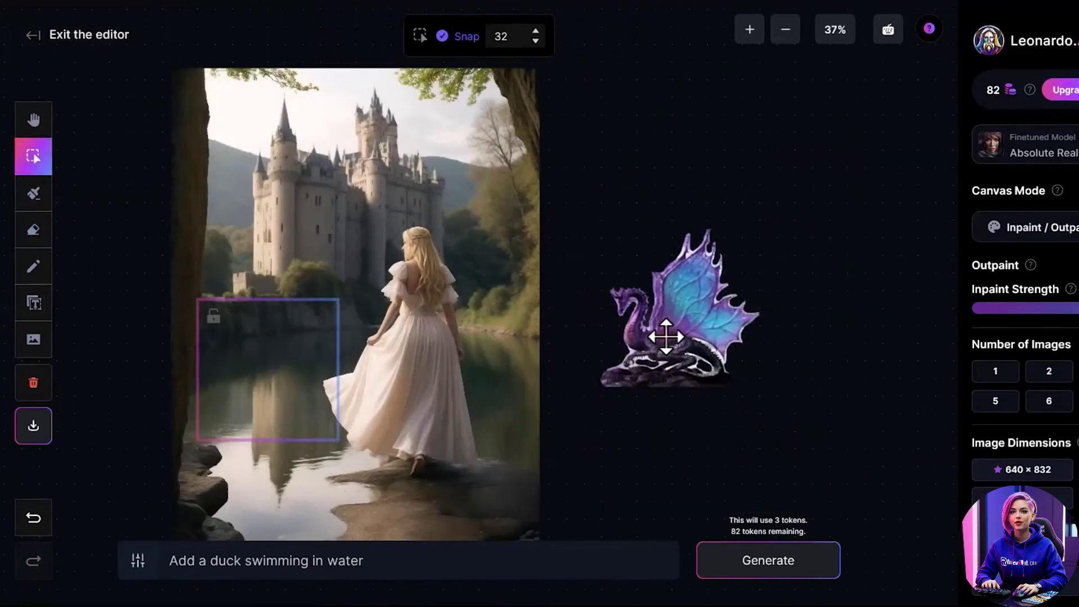
Step: Place the cut-out dragon on the water inside the generation frame and shrink it to fit beside the princess
drag(690, 339, 280, 371)
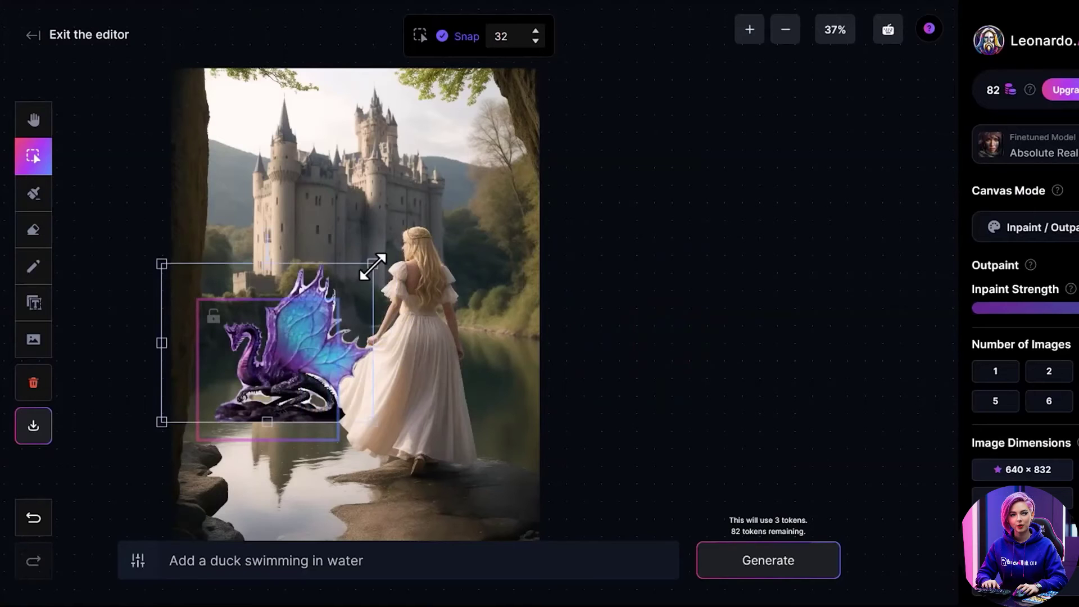
drag(371, 267, 317, 325)
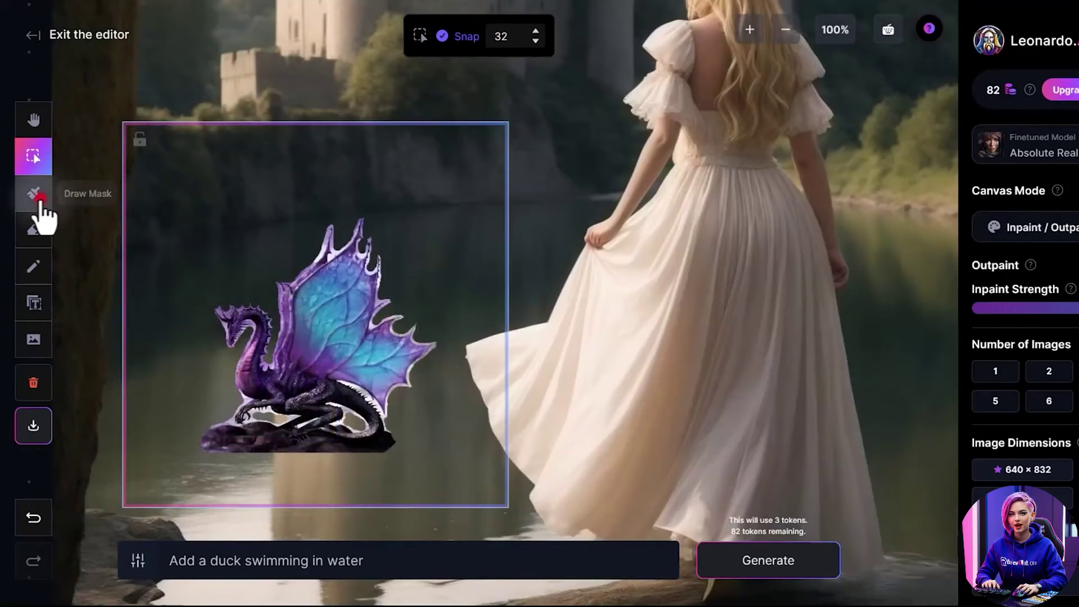
Step: Draw a mask with a small brush around the outline of the dragon and its rock
click(32, 199)
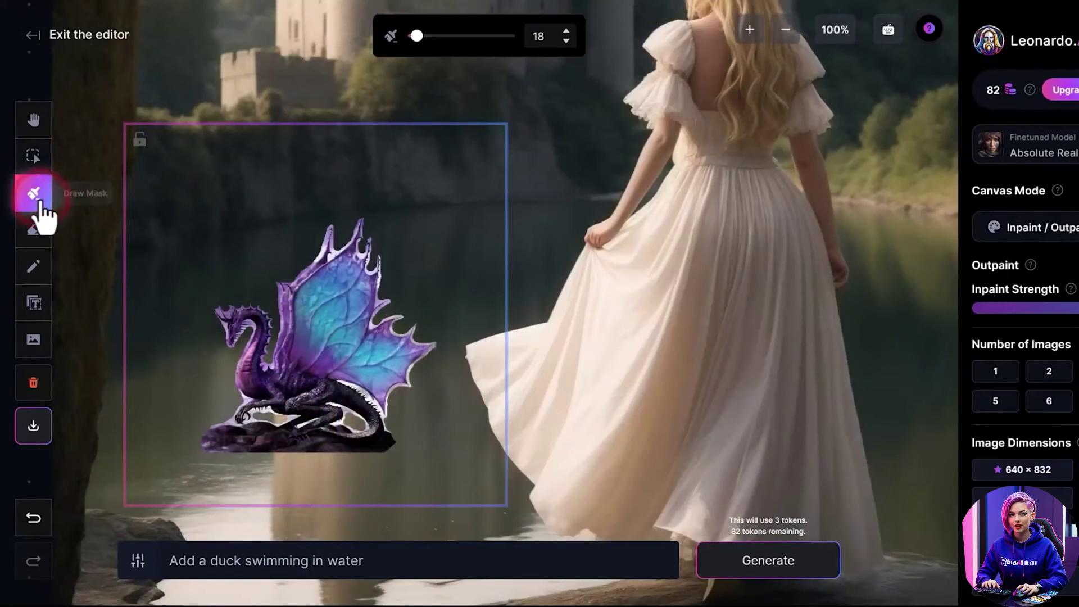
key(bracketright)
key(bracketright)
key(bracketright)
key(bracketright)
mouse_move(328, 217)
mouse_down()
mouse_move(308, 219)
mouse_move(278, 315)
mouse_move(225, 293)
mouse_move(214, 382)
mouse_up()
Step: Replace the prompt with "A dragon laying on a rock floating on the water with big blue wings" and generate the masked area
triple_click(215, 562)
text(A d)
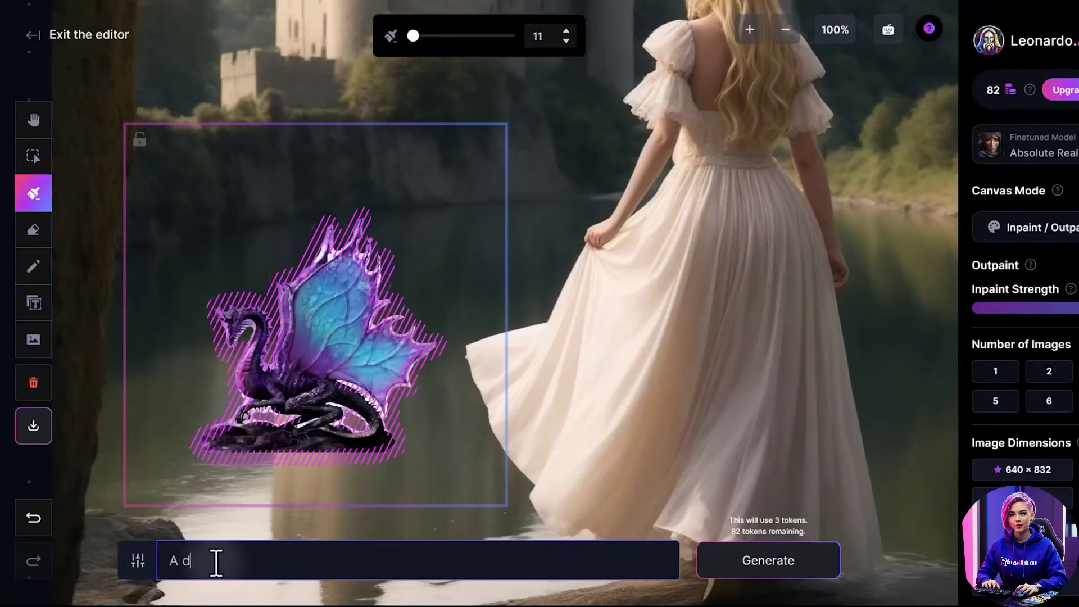
text(ragon laying)
key(Tab)
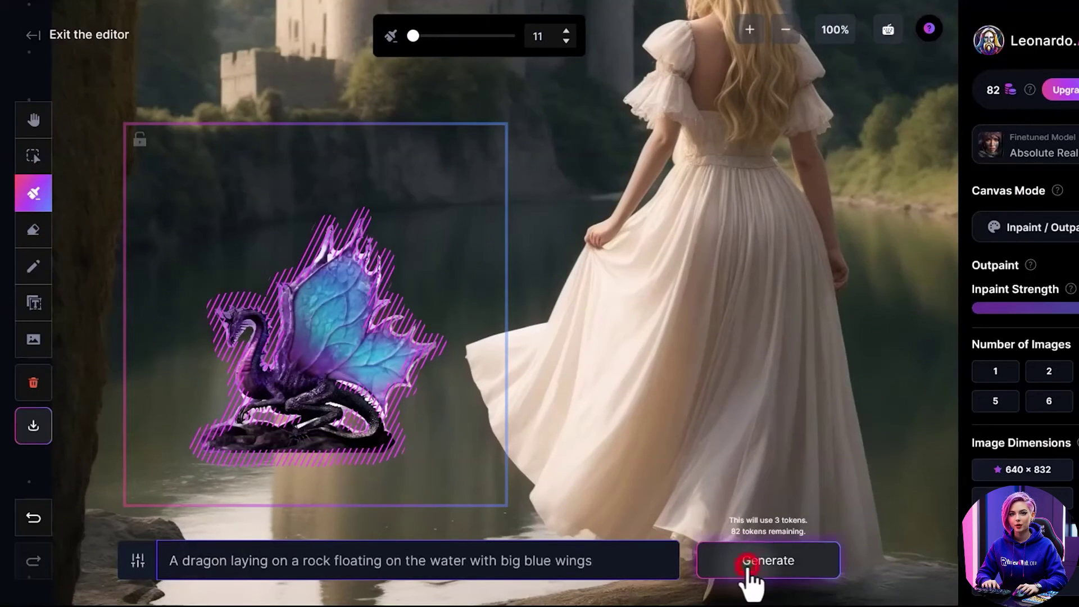
click(748, 565)
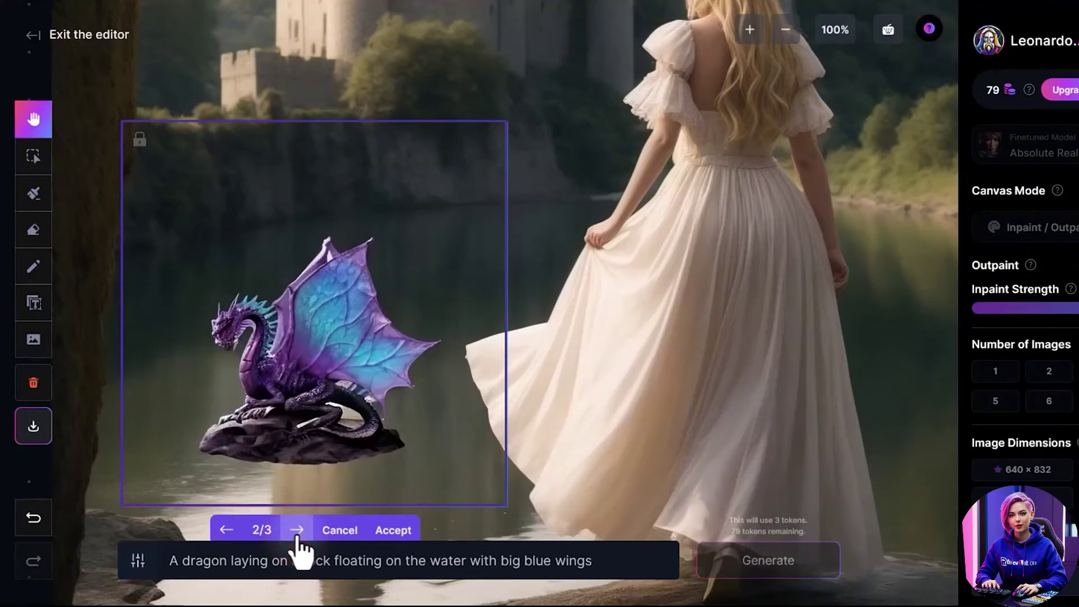
Step: Accept the third generated variation of the dragon on its rock
click(297, 530)
click(393, 530)
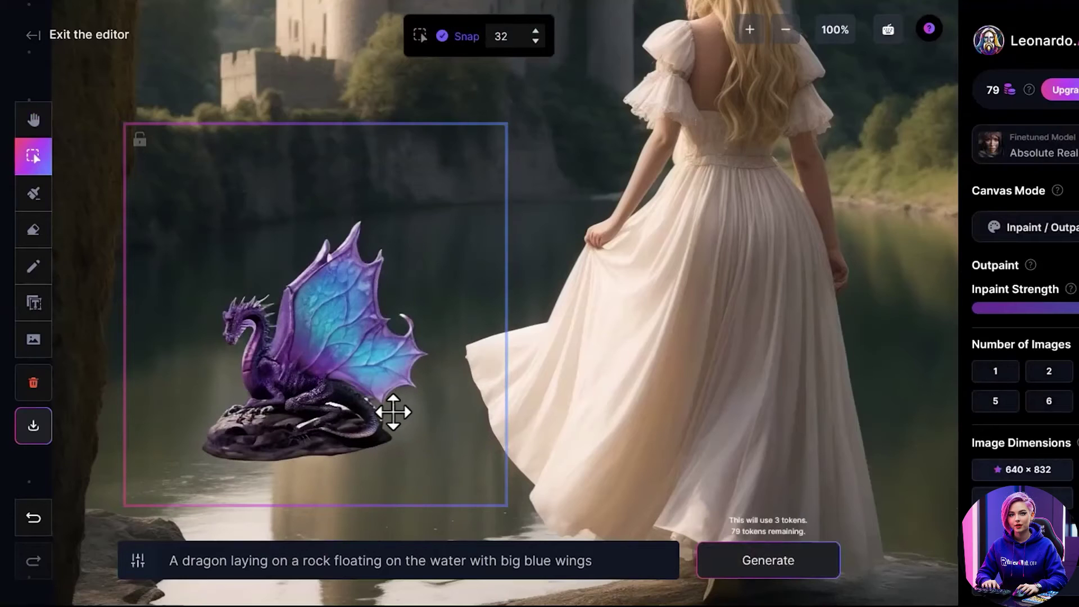
scroll(393, 412, down, 5)
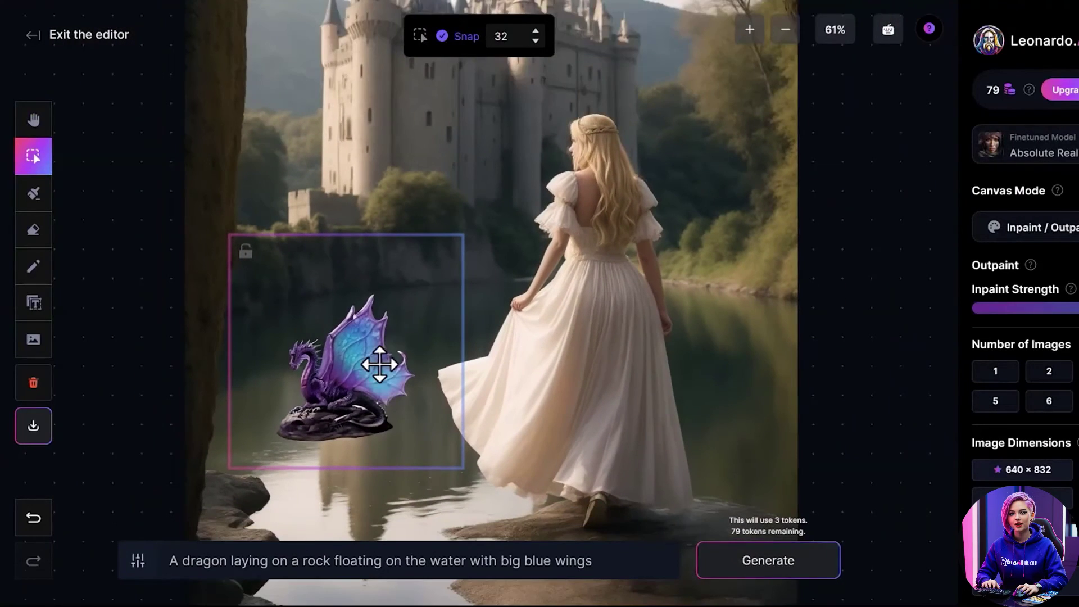
Step: Try moving the generated dragon patch and the generation frame aside, and undo the patch's move
drag(375, 358, 212, 366)
drag(338, 369, 361, 366)
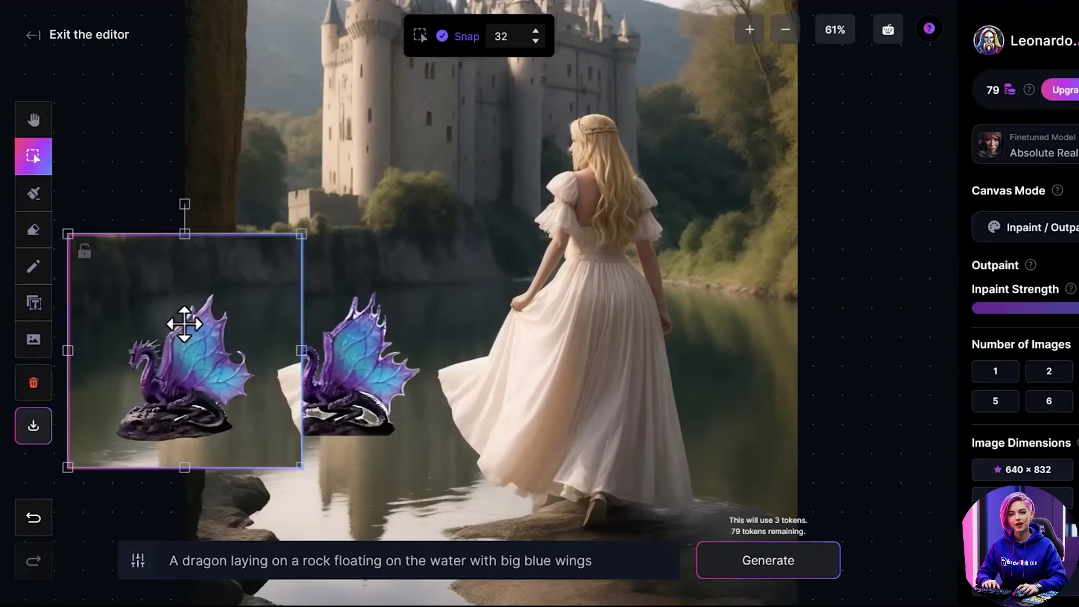
key(ctrl+z)
scroll(506, 338, down, 5)
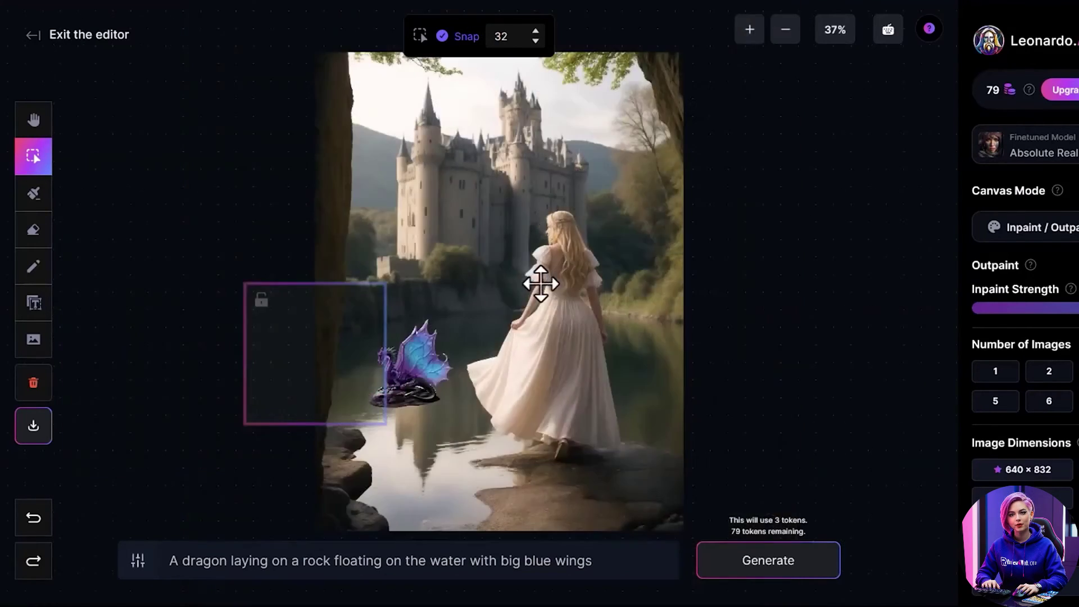
Step: Pull the castle image aside so that it is separate from the generated dragon patch
drag(540, 282, 722, 326)
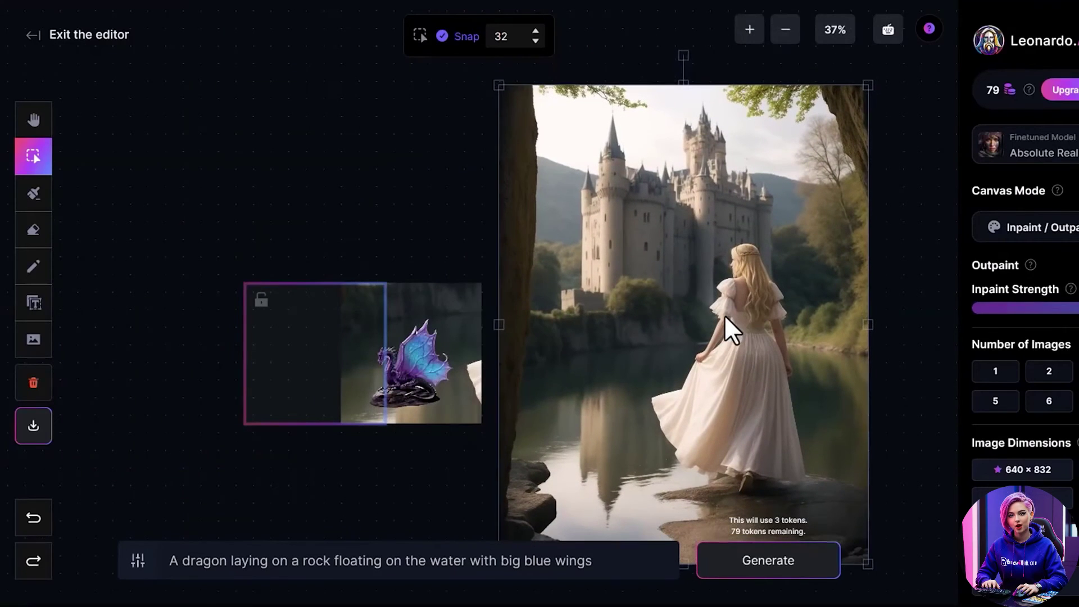
click(452, 334)
click(617, 323)
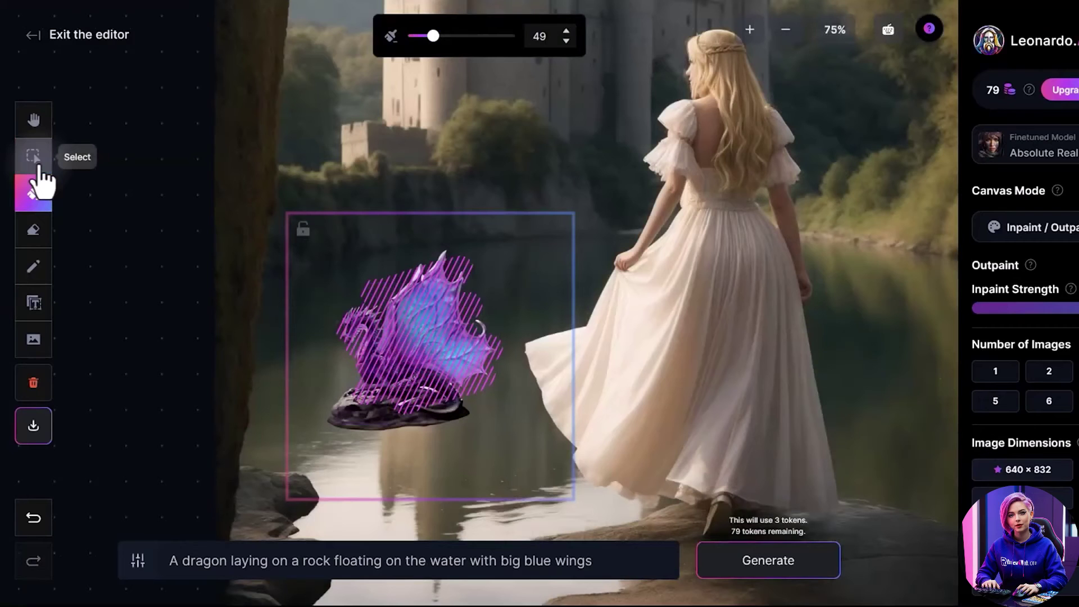
Step: Move the generation frame off the dragon to the scene's left edge and delete the mask over the dragon
click(36, 160)
mouse_move(414, 313)
mouse_down()
mouse_move(499, 277)
mouse_move(371, 260)
mouse_move(428, 352)
mouse_move(472, 311)
mouse_move(240, 310)
mouse_up()
key(Delete)
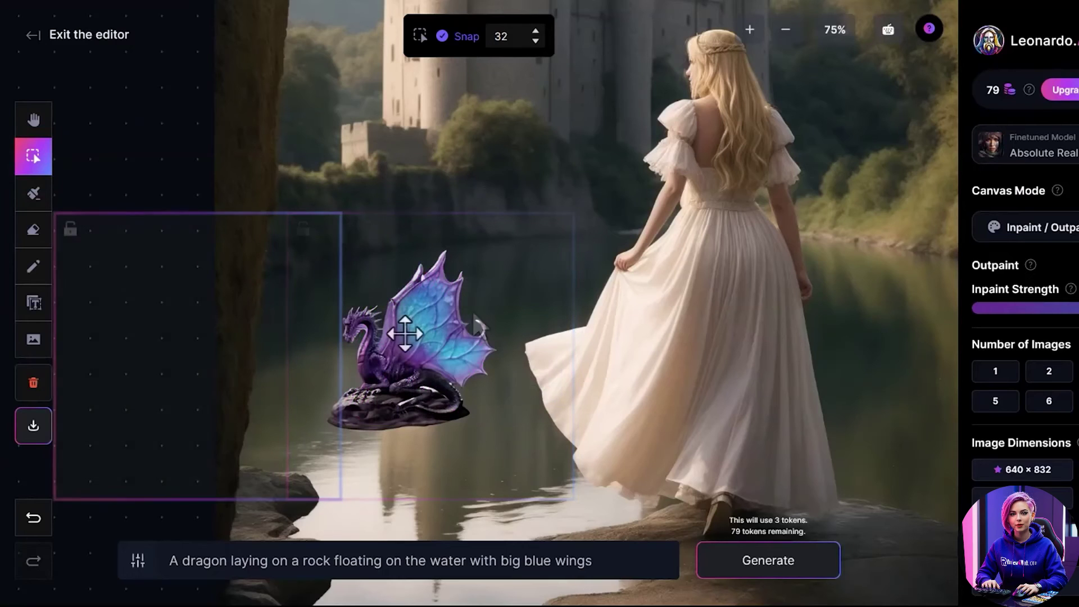
Step: Move the generated dragon patch over the princess and undo that move
drag(410, 320, 603, 276)
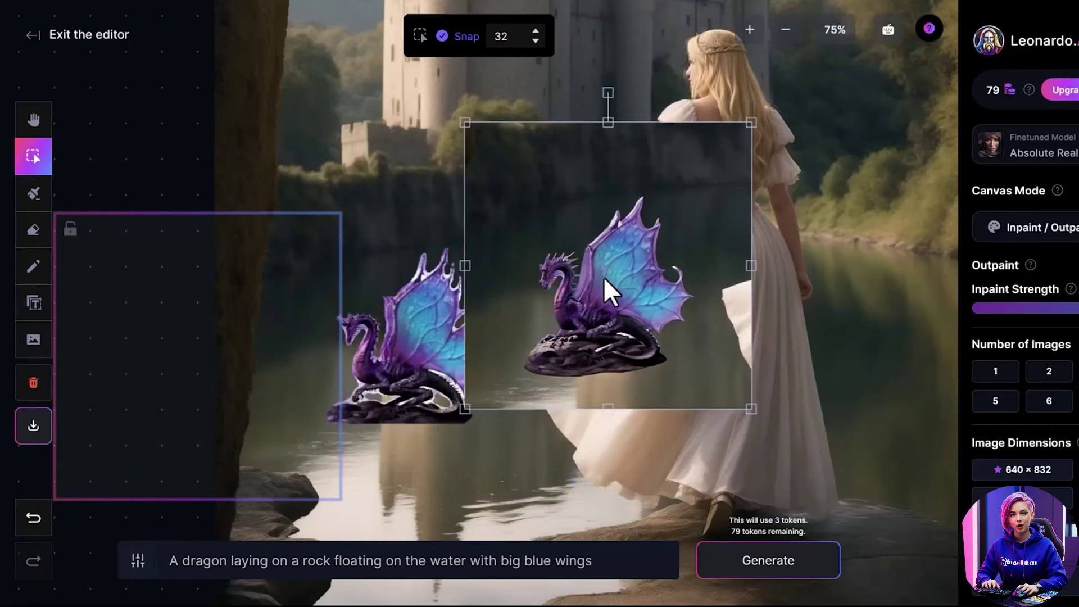
key(ctrl+z)
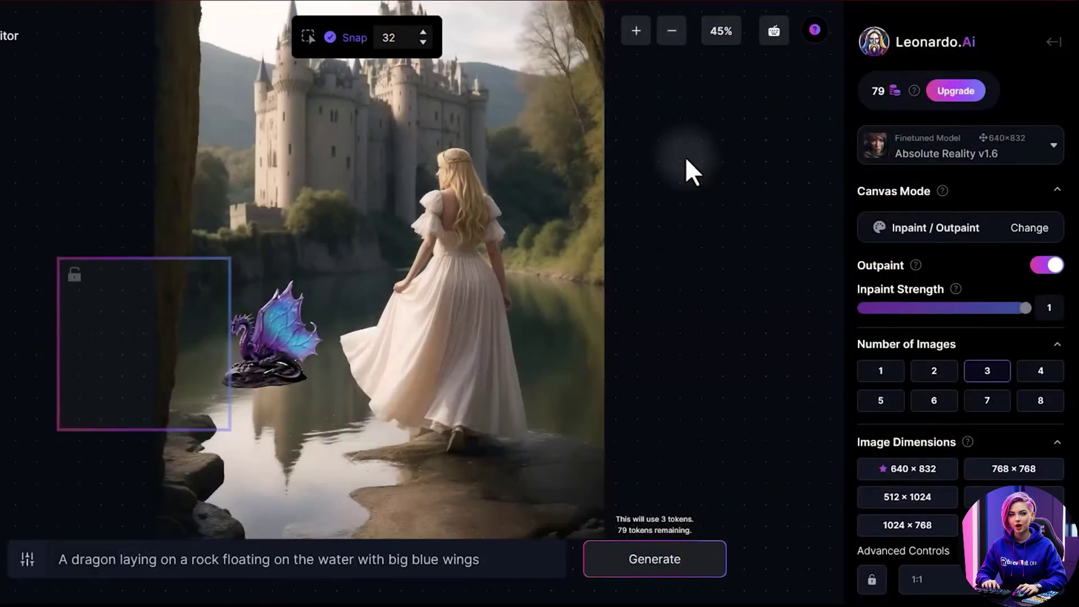
Step: Look through the list of available finetuned models without changing the current one
click(1058, 147)
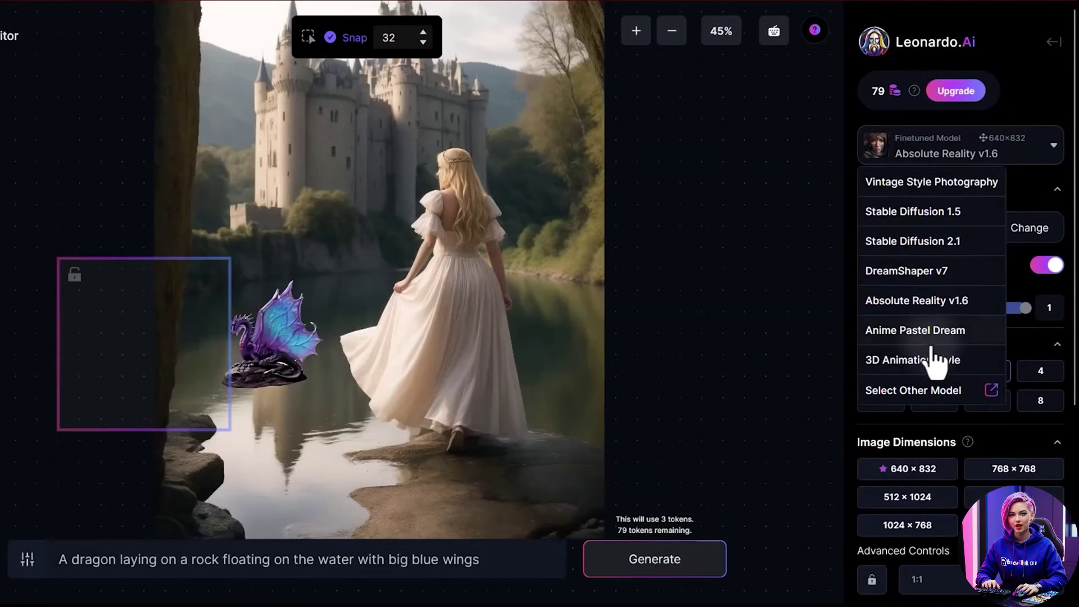
click(1053, 147)
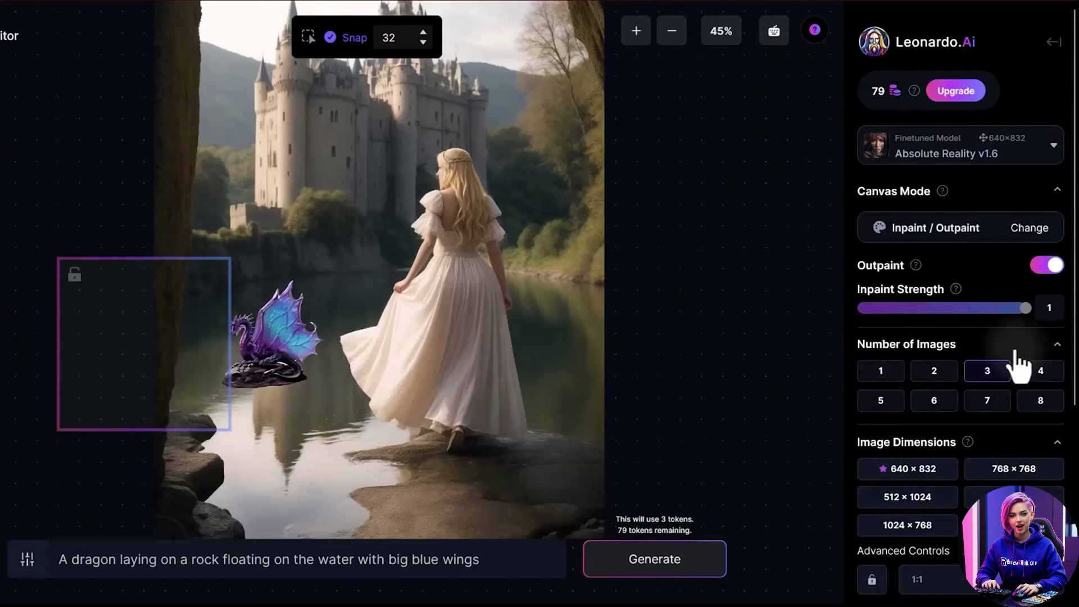
Step: Try the 512 × 1024 and 768 × 768 image dimensions and the 3:4 aspect ratio for the generation frame
scroll(950, 360, down, 5)
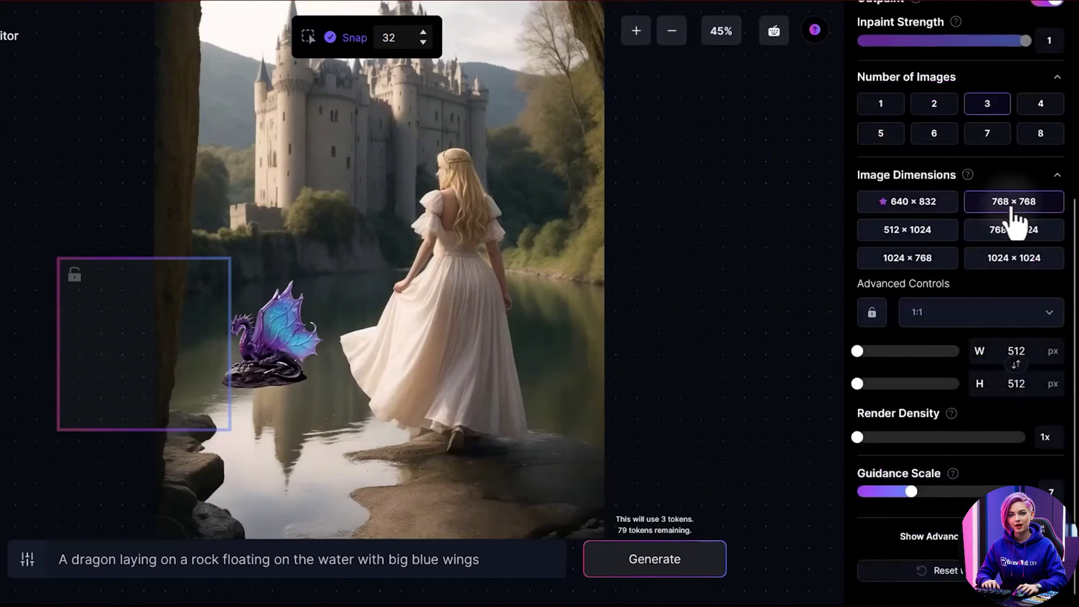
click(931, 231)
click(998, 202)
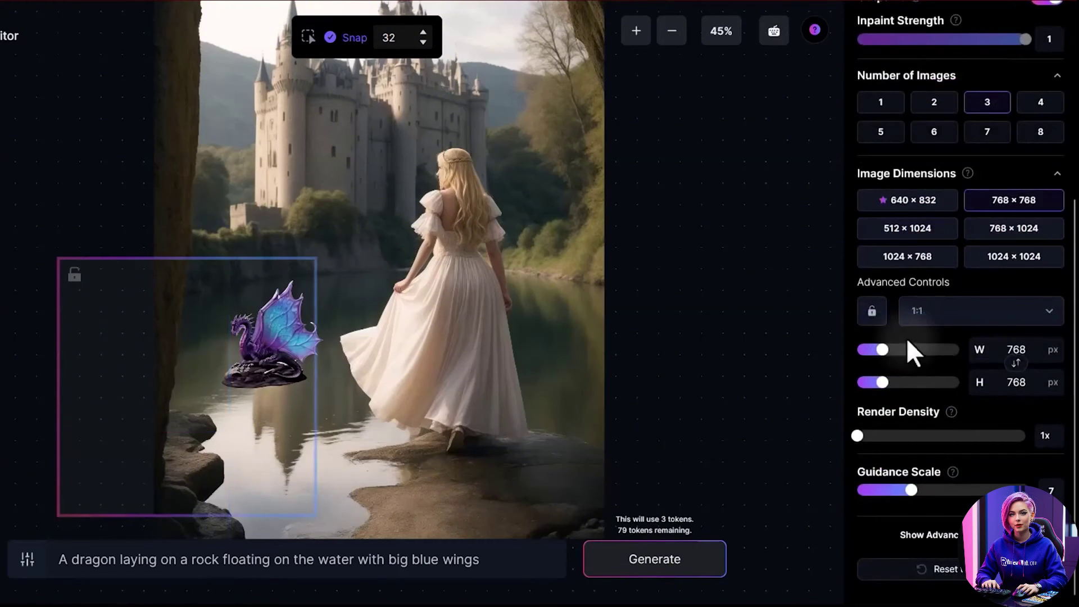
click(963, 309)
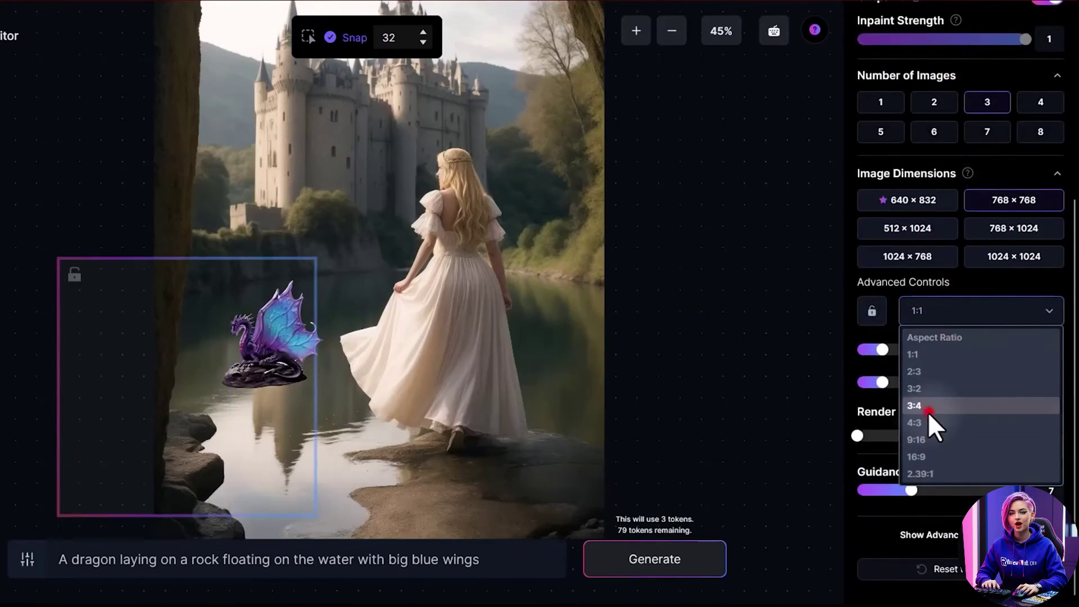
click(929, 409)
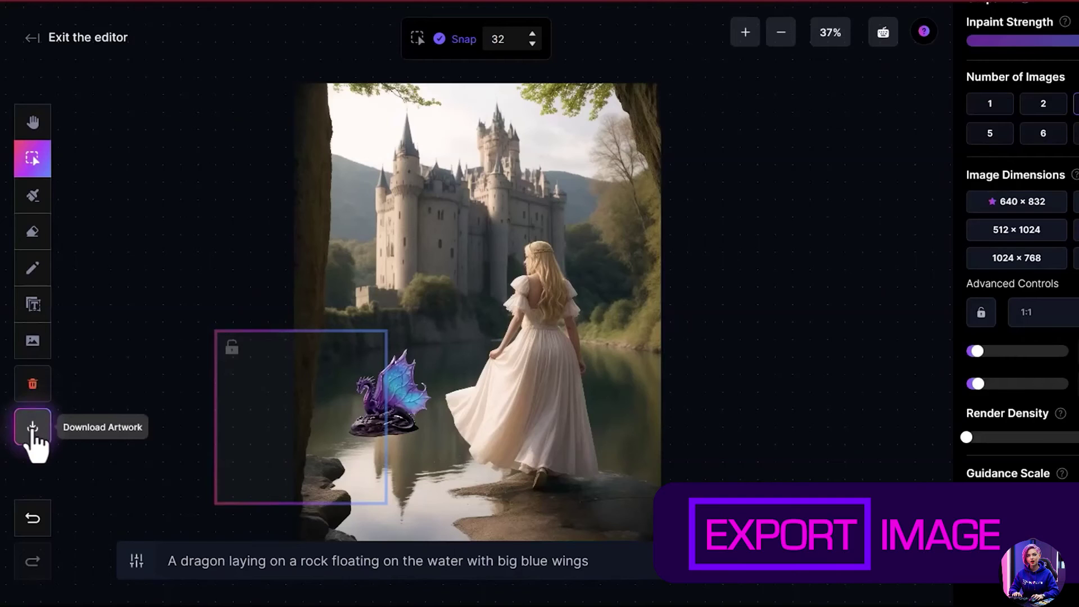
Step: Download the canvas artwork
click(32, 427)
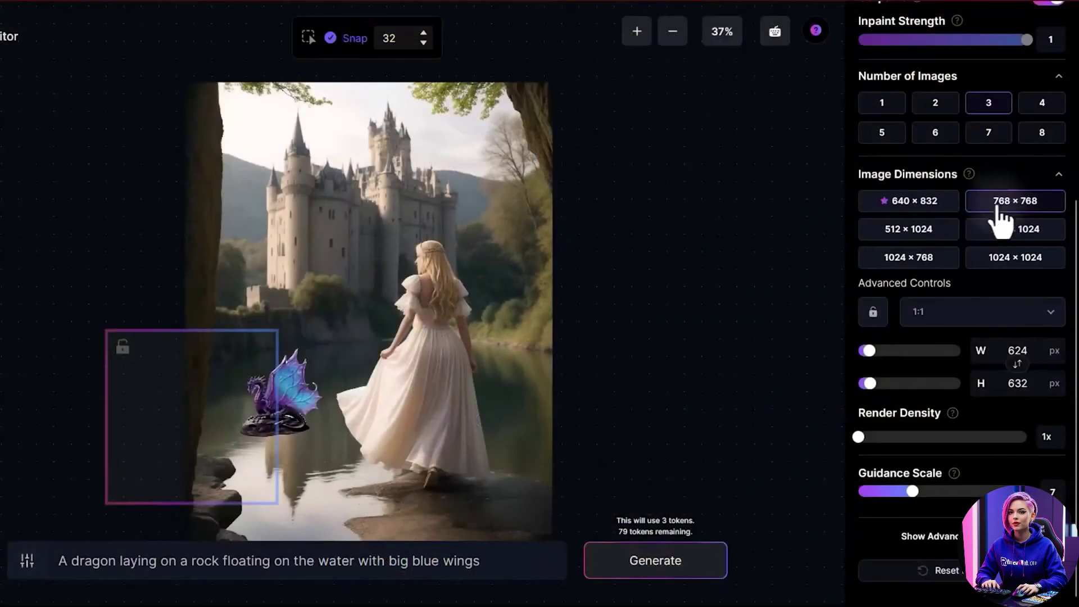
Step: Switch the canvas mode to Img2Img and generate the masked patch of water inside the frame
scroll(990, 236, up, 5)
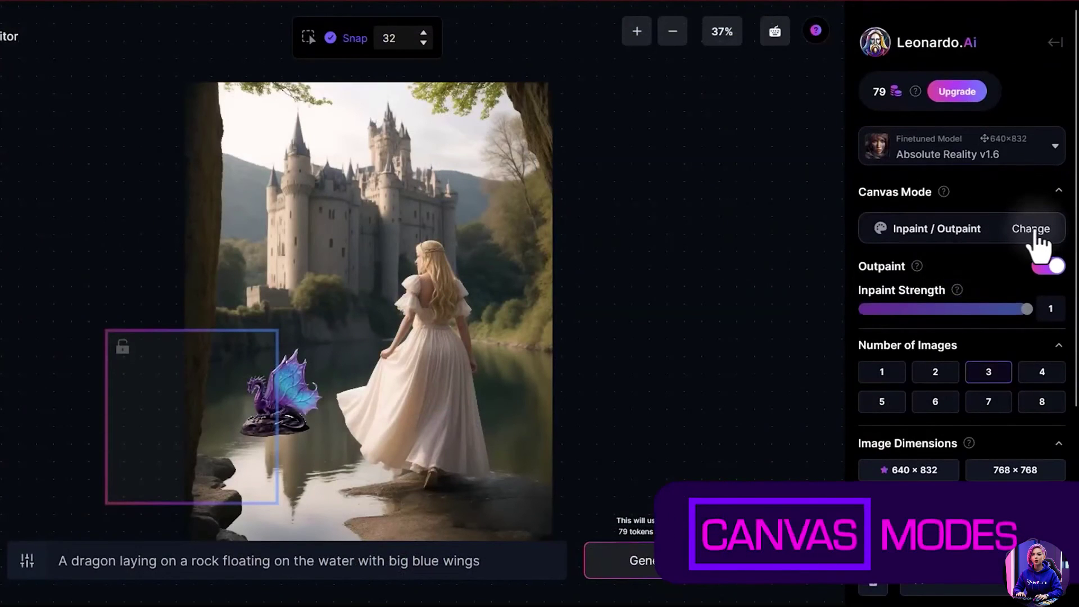
click(1035, 229)
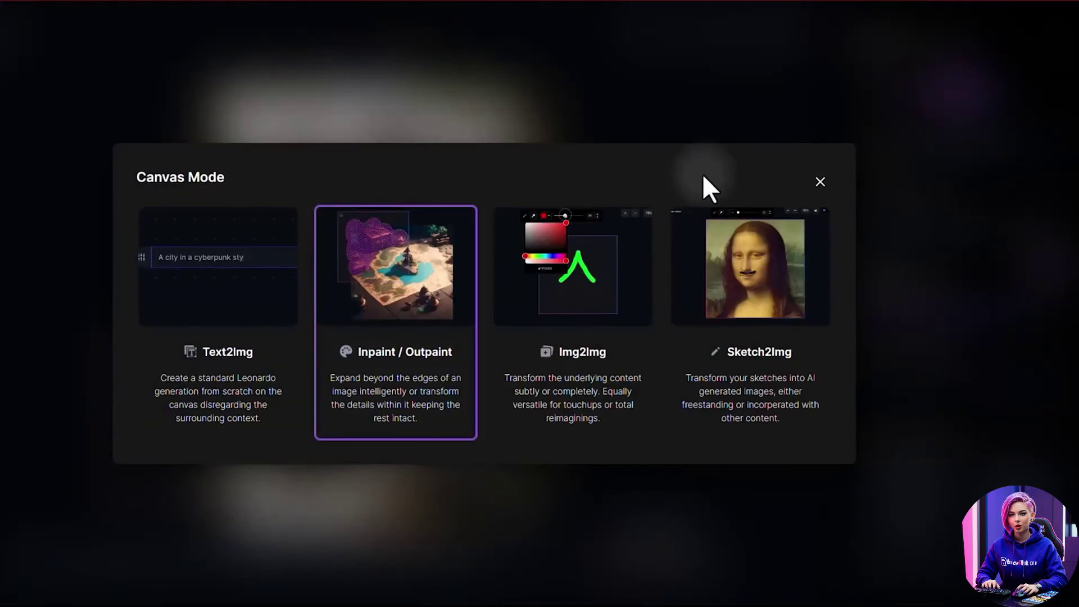
click(573, 308)
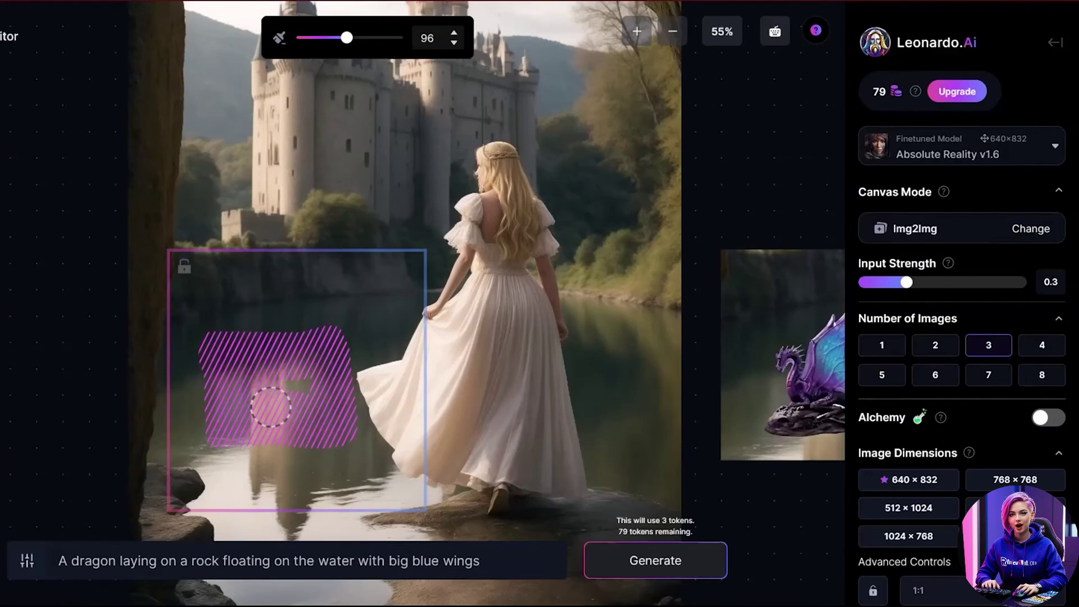
click(633, 568)
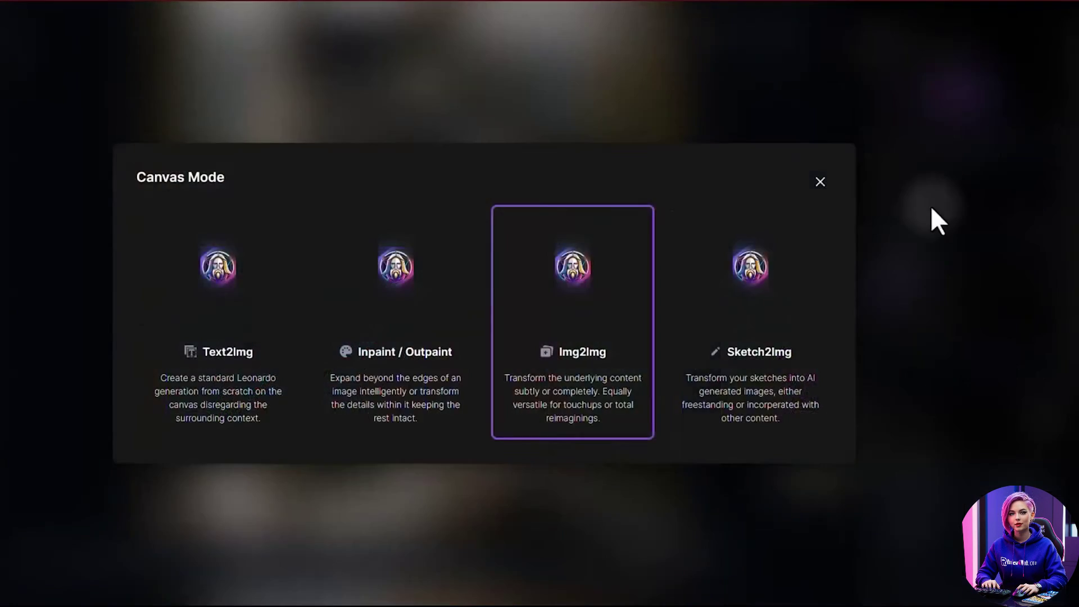
Step: Switch the canvas mode to Sketch2Img and sketch on the lake inside the frame with a small brush, using two colours
click(757, 269)
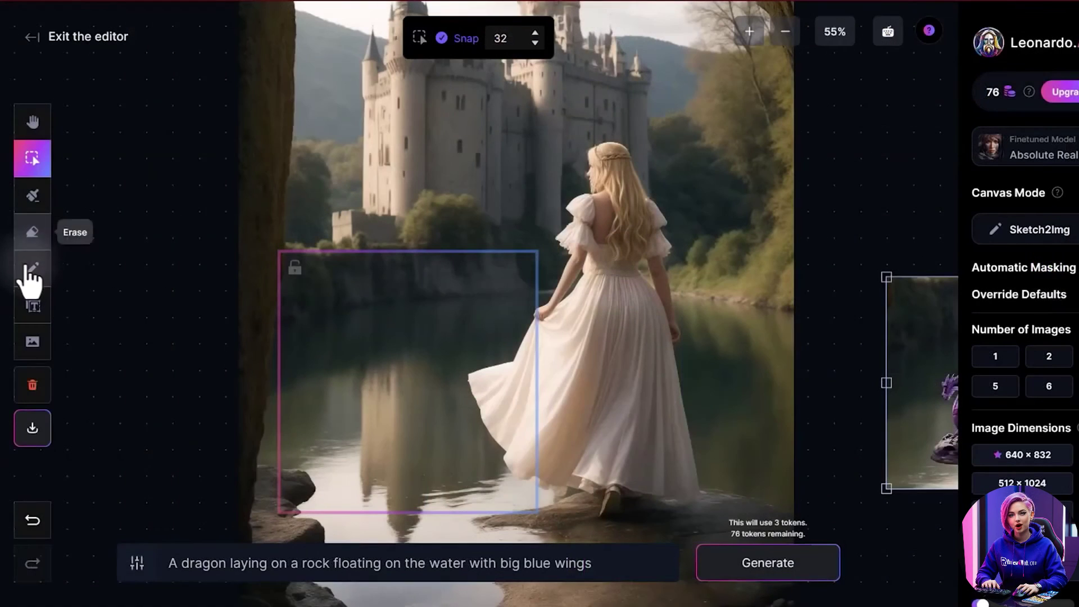
click(31, 269)
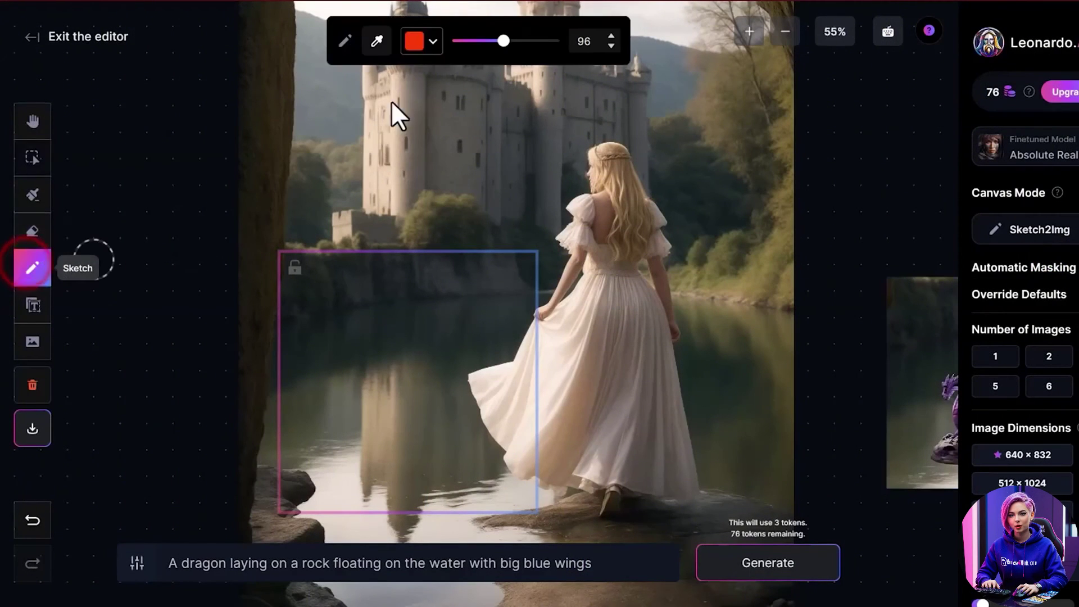
click(433, 41)
click(398, 185)
drag(504, 41, 461, 41)
mouse_move(347, 430)
mouse_down()
mouse_move(340, 409)
mouse_move(355, 395)
mouse_move(368, 405)
mouse_move(359, 409)
mouse_move(400, 437)
mouse_up()
click(433, 41)
click(351, 70)
drag(461, 41, 456, 41)
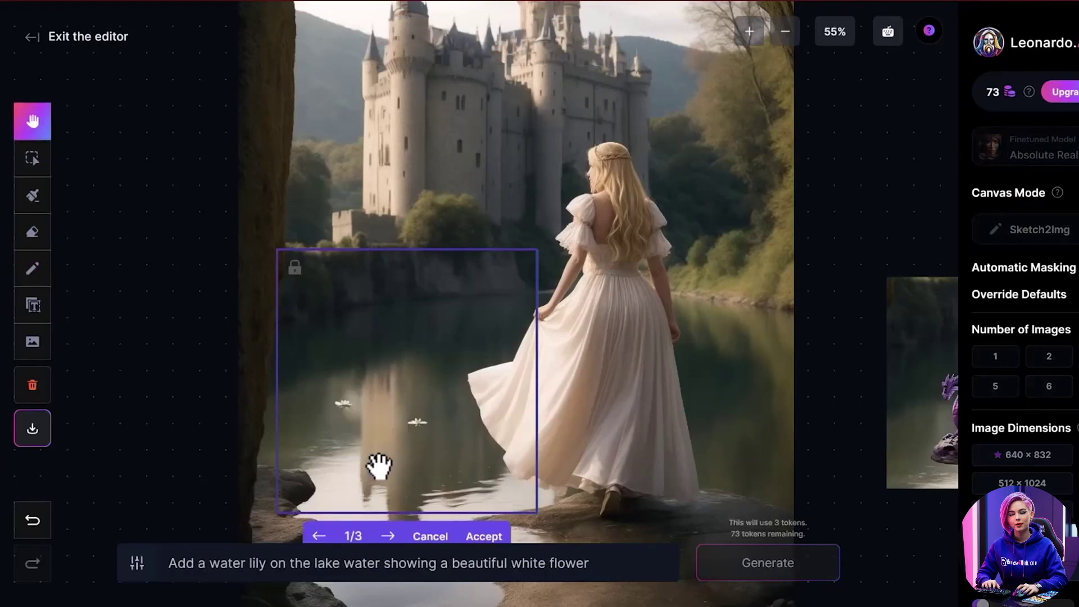
Step: Accept the first result for the prompt "Add a water lily on the lake water showing a beautiful white flower"
click(475, 535)
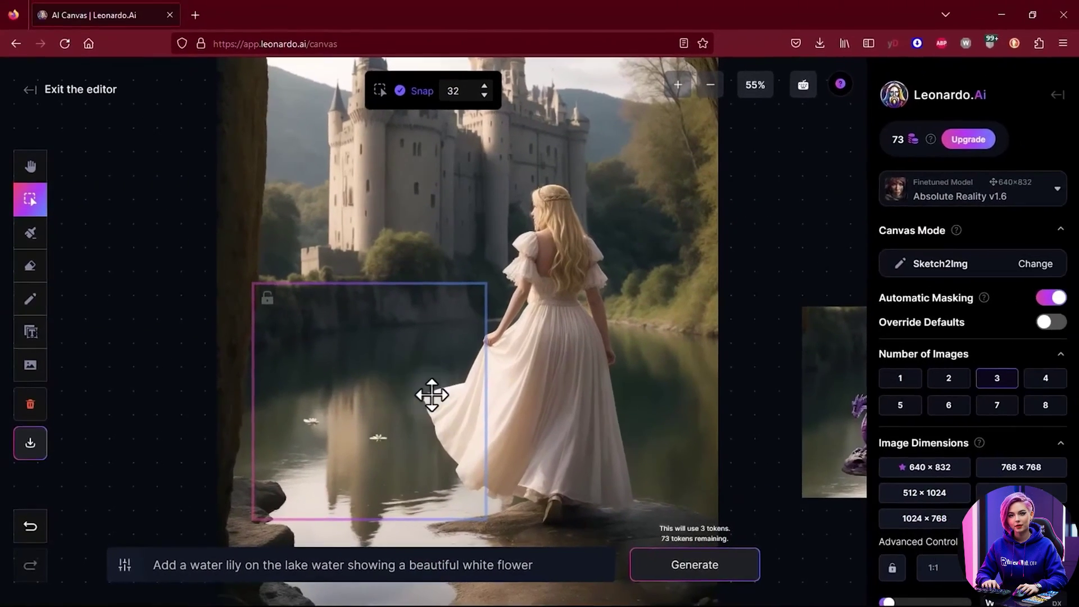
scroll(516, 414, down, 5)
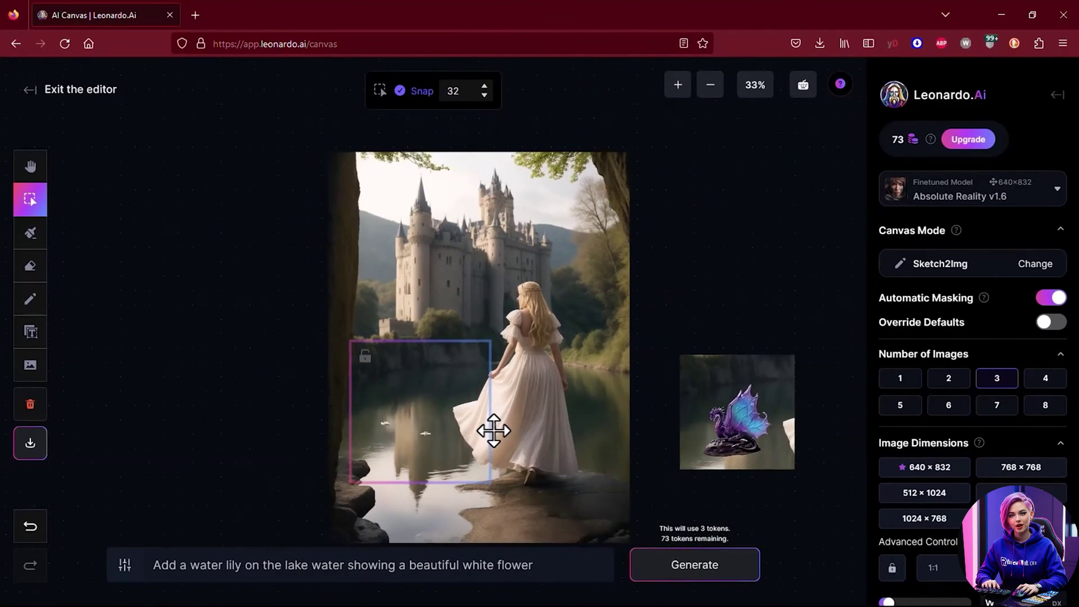
scroll(493, 431, up, 1)
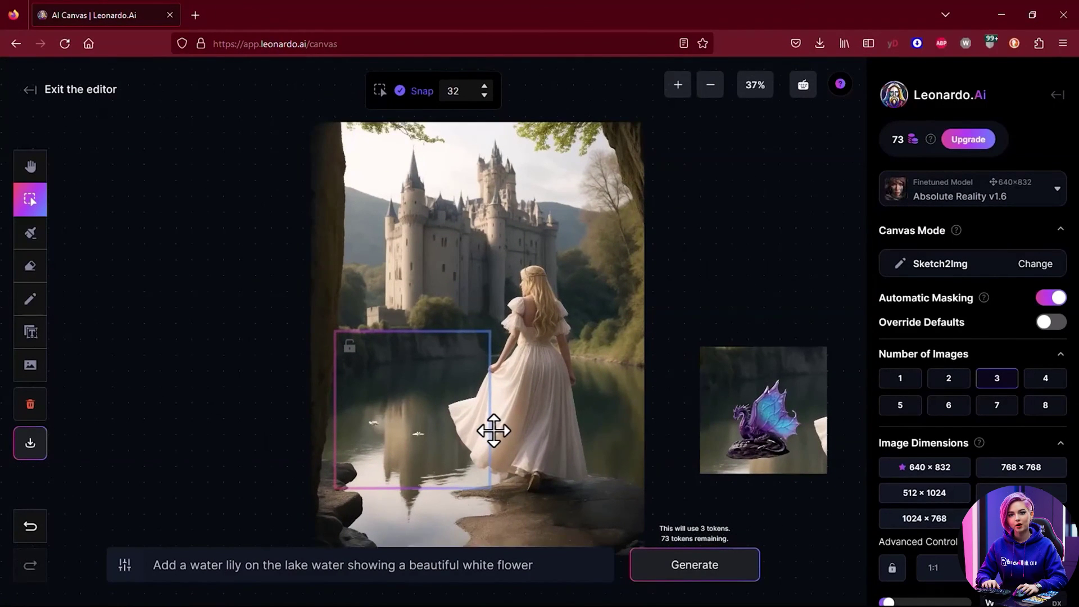